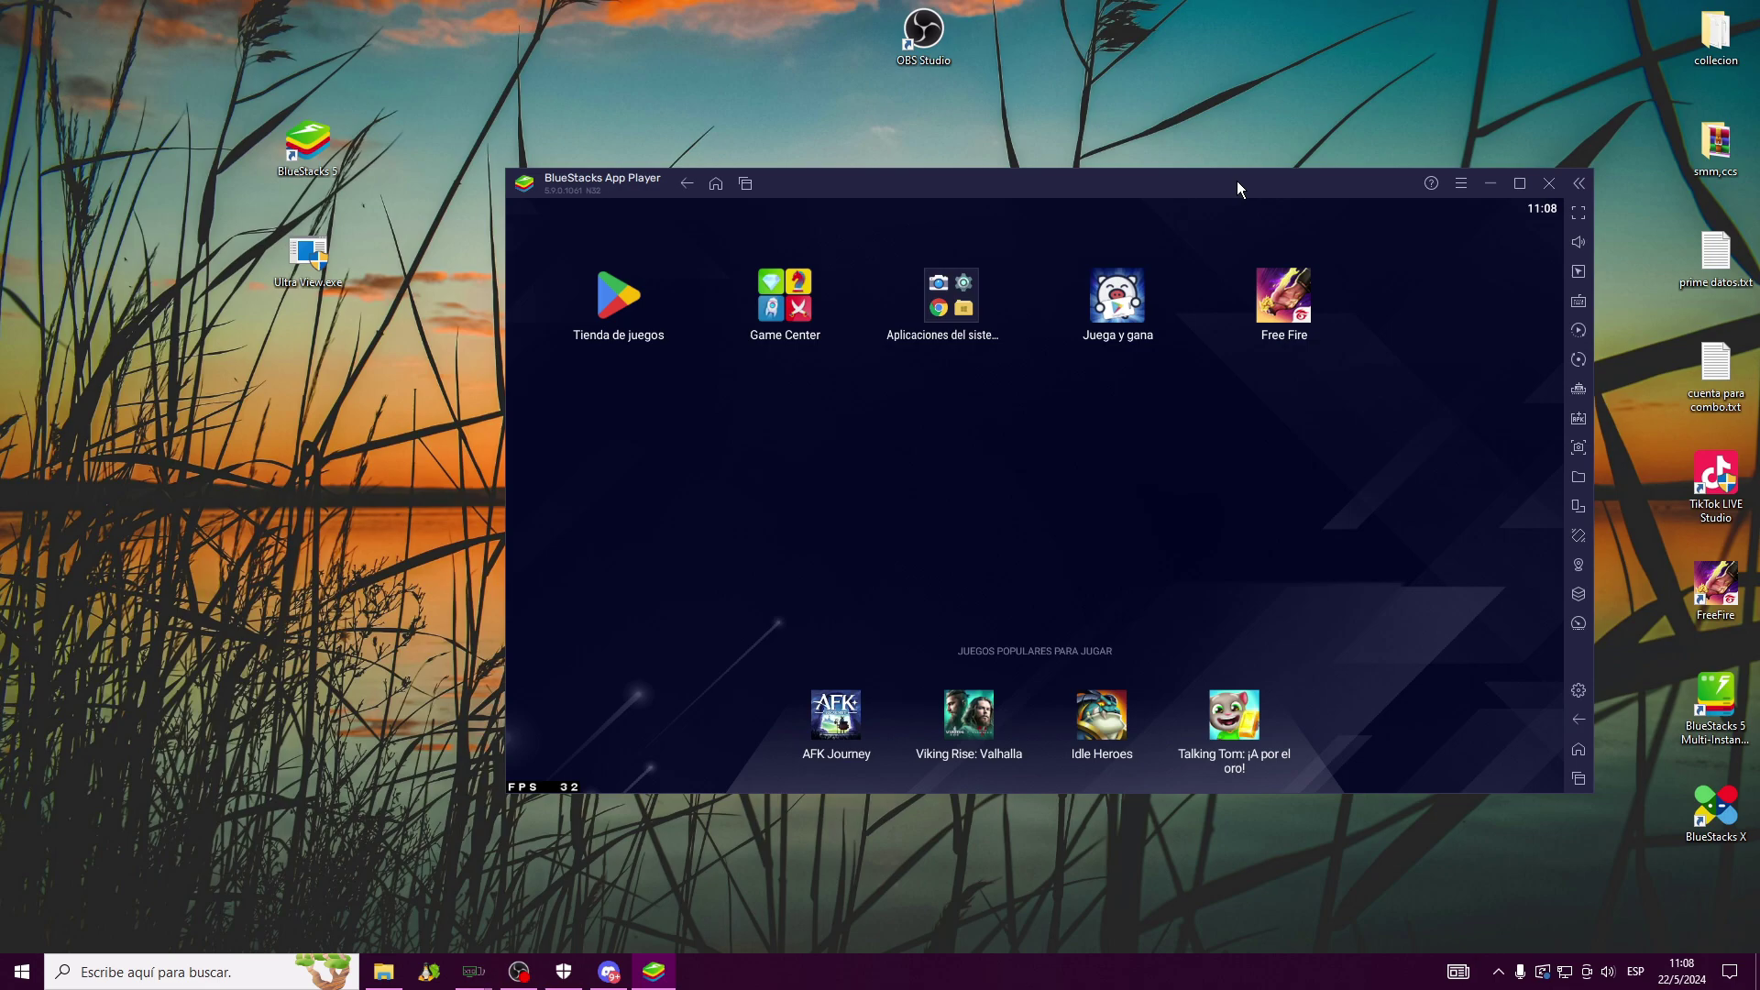
# Move the BlueStacks window higher on the desktop, then minimise and restore it from the taskbar
pyautogui.moveTo(1236, 178); pyautogui.dragTo(1261, 85)
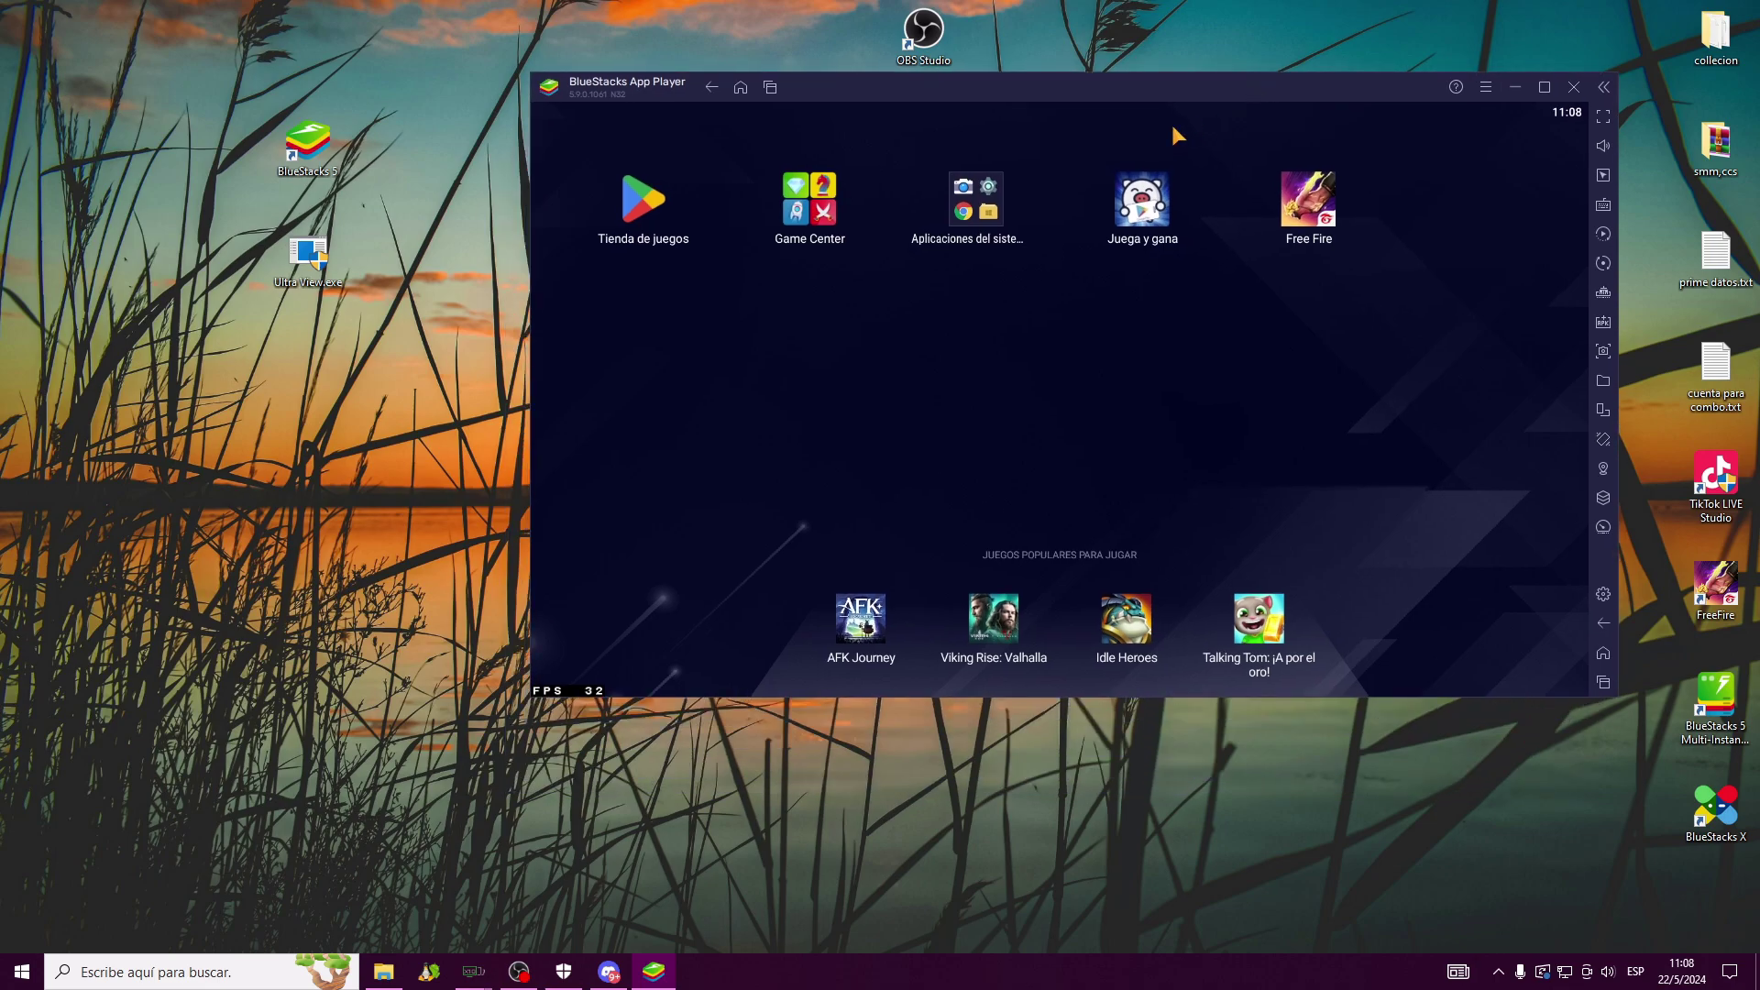
pyautogui.click(1515, 87)
pyautogui.click(653, 880)
# Open Ajustes, scroll Rendimiento, then view Visualizador's 1920 x 1080, 240 DPI display settings
pyautogui.click(1486, 87)
pyautogui.click(1330, 120)
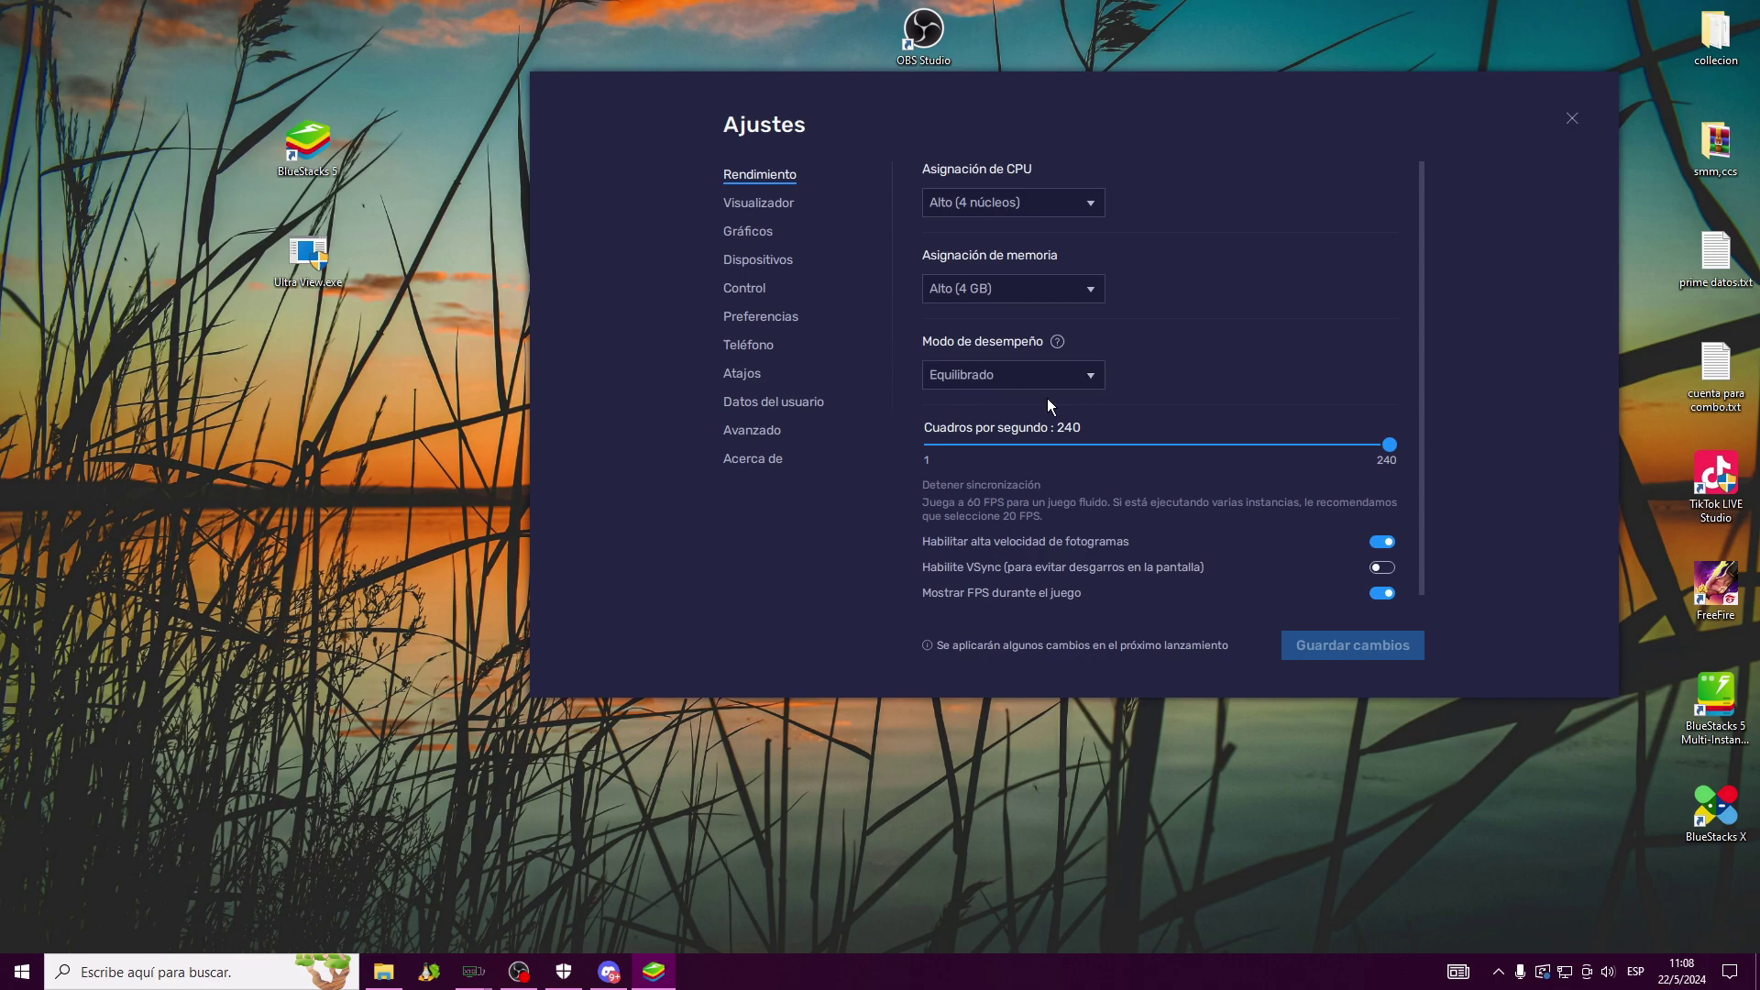
pyautogui.scroll(-1, 982, 200)
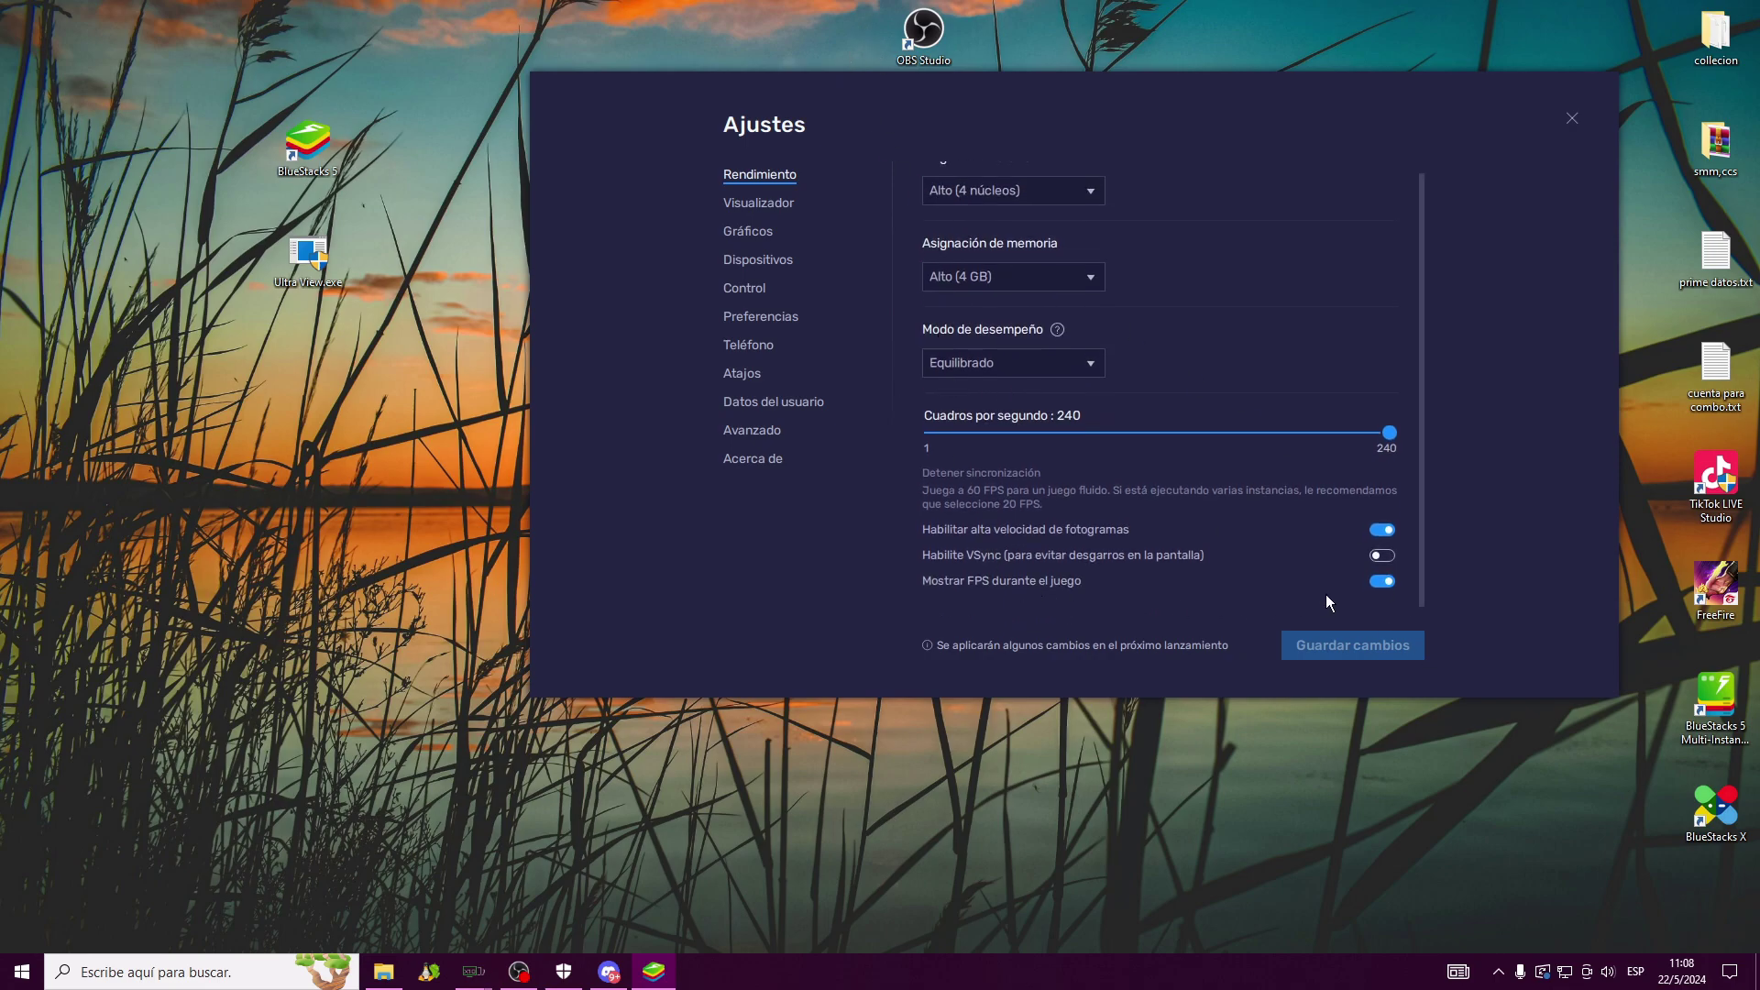
pyautogui.click(767, 205)
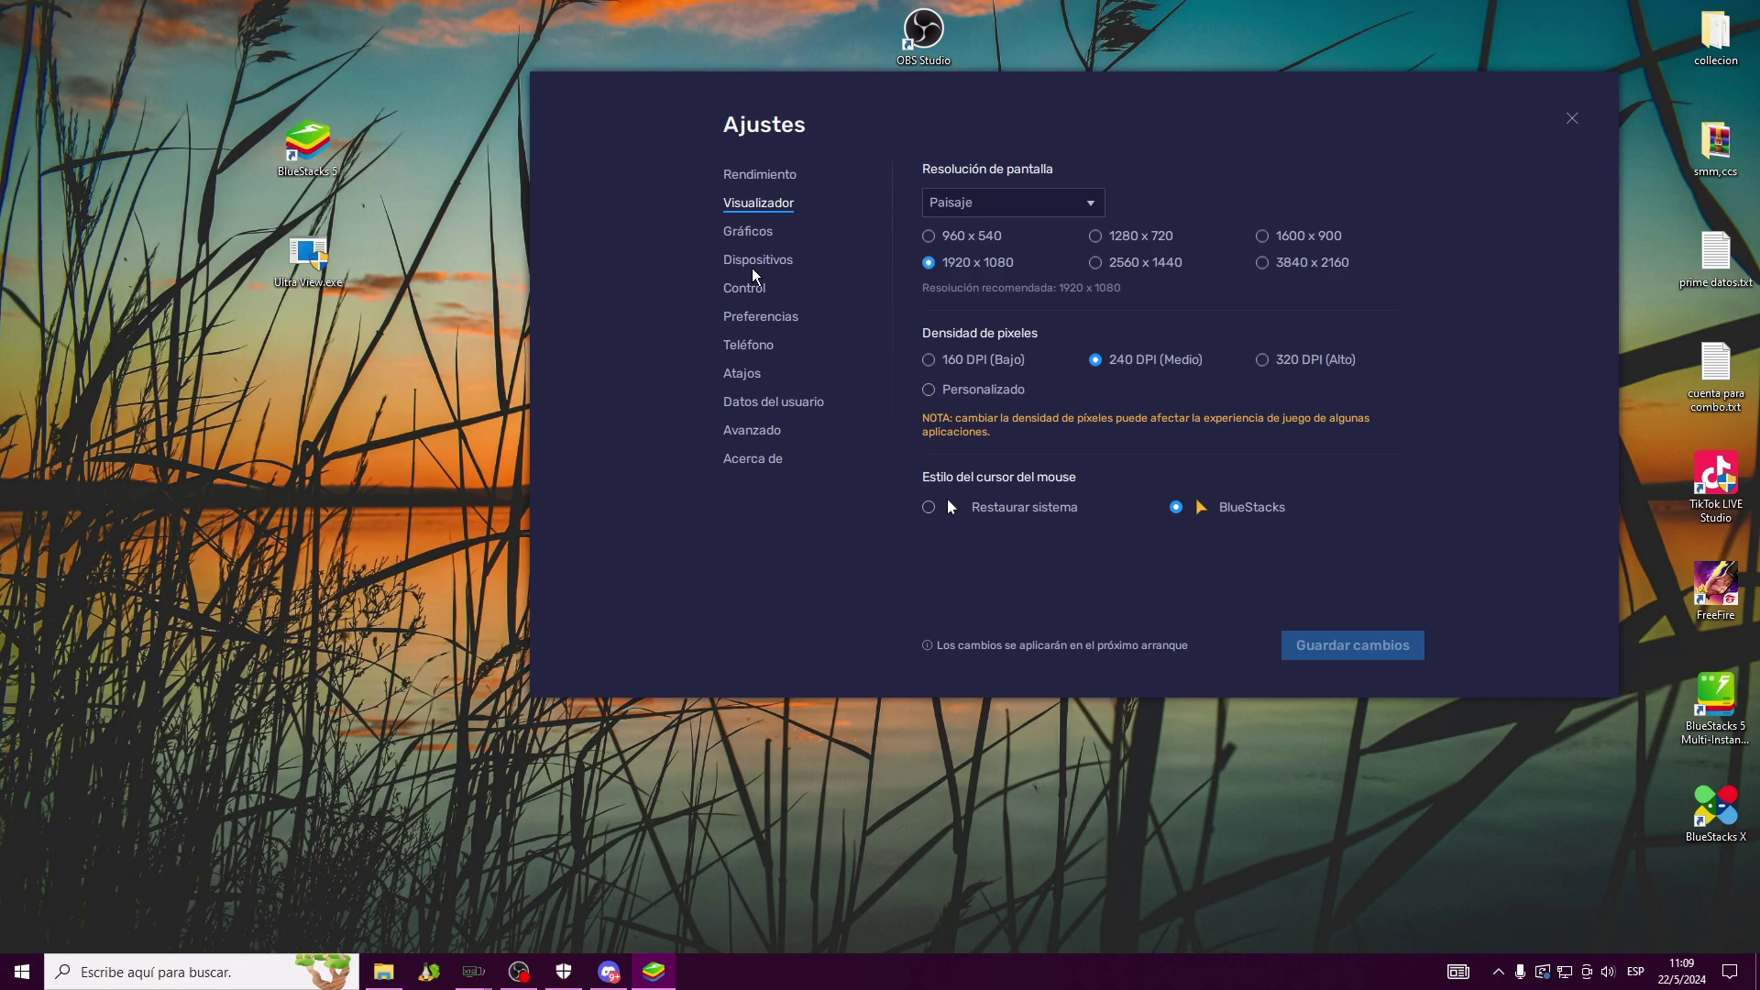
# Review the Gráficos, Dispositivos and Teléfono settings tabs, then close Ajustes back to the home screen
pyautogui.click(745, 232)
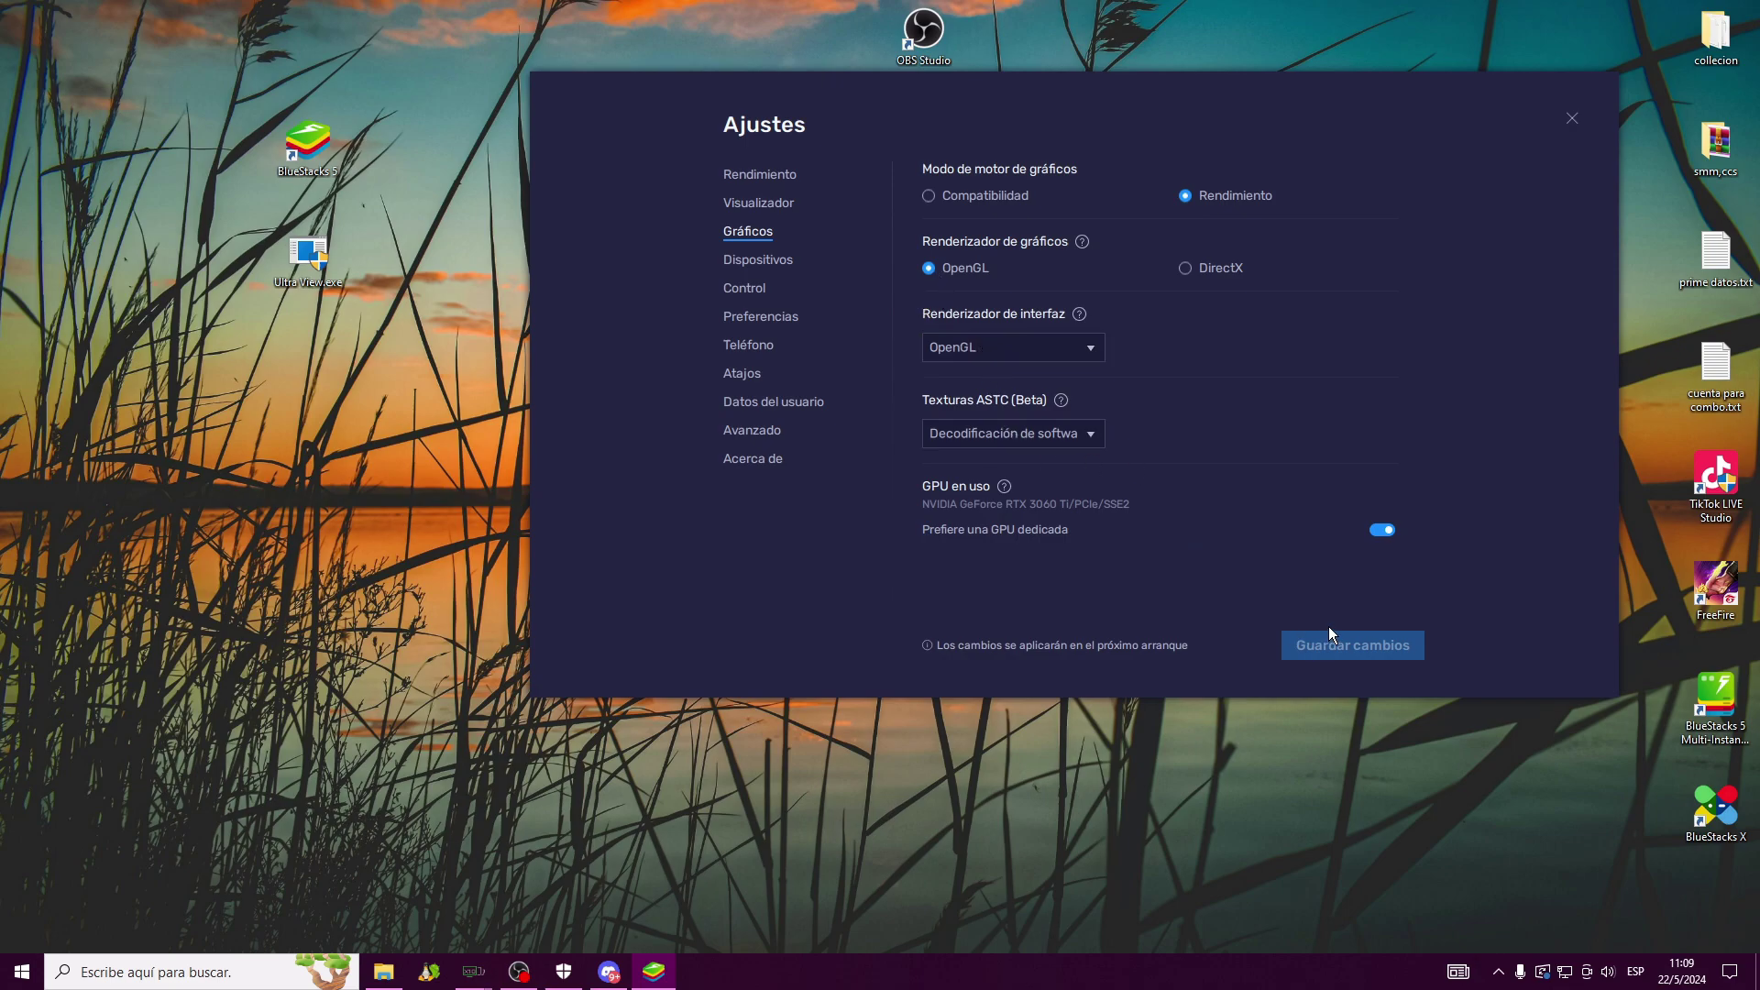
pyautogui.click(759, 262)
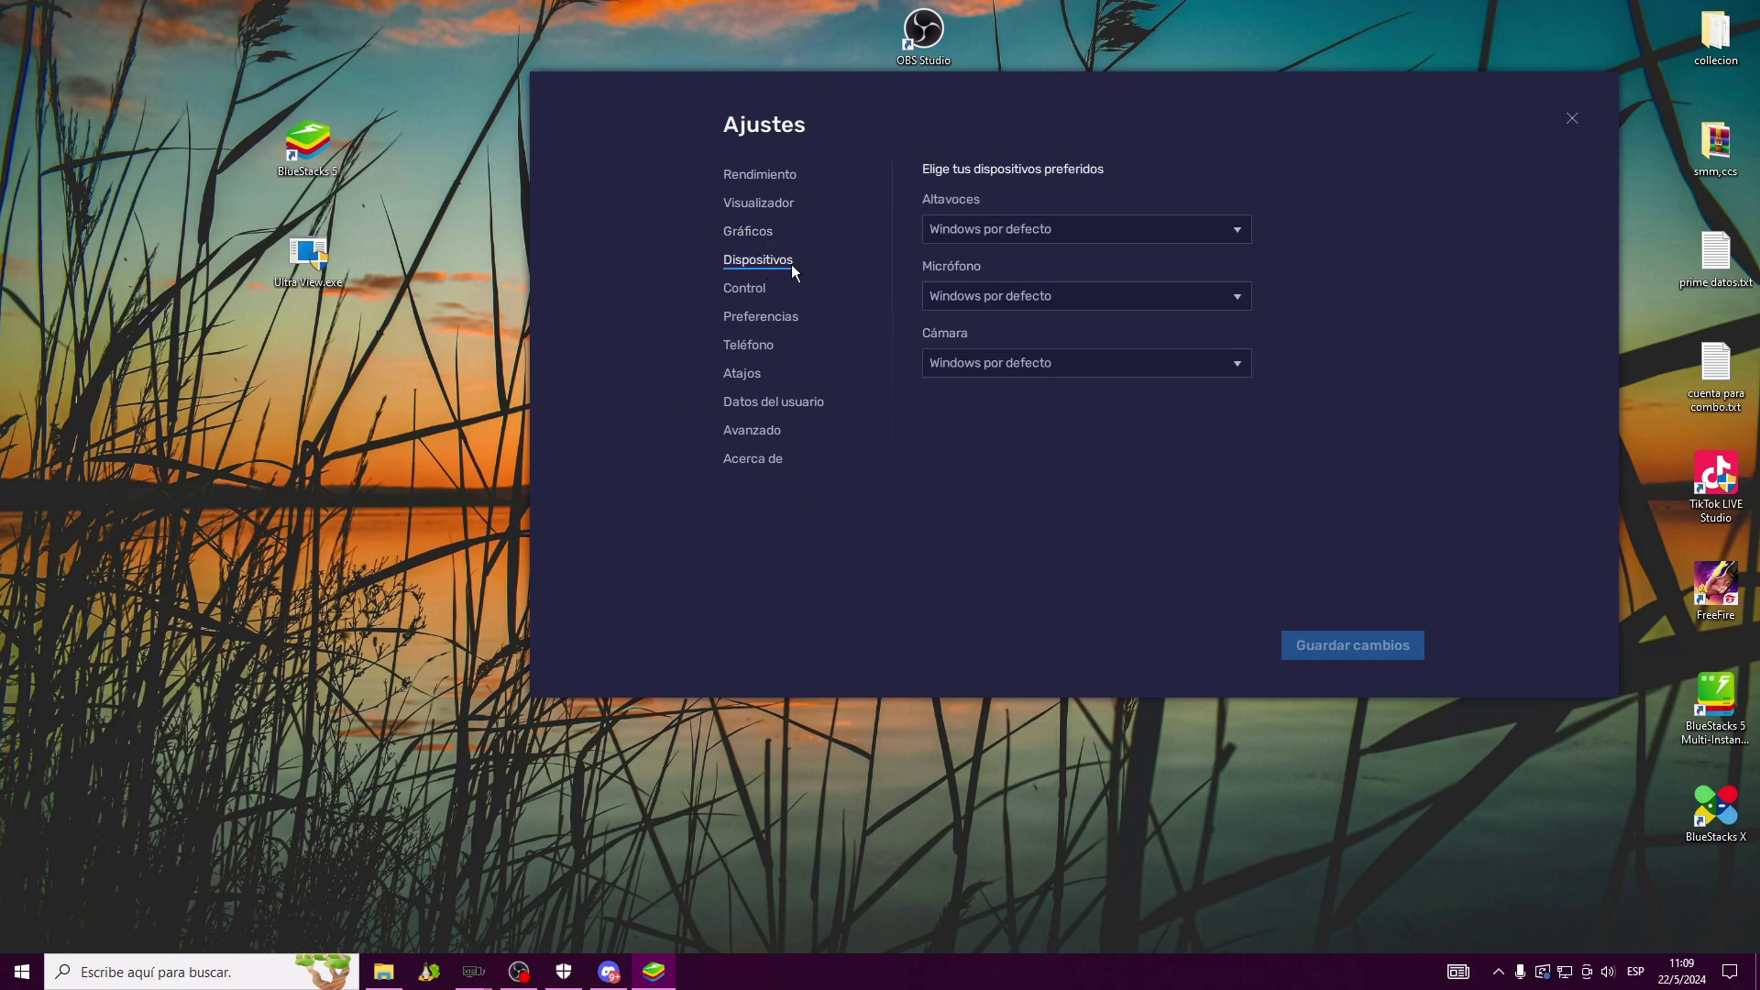
pyautogui.click(757, 348)
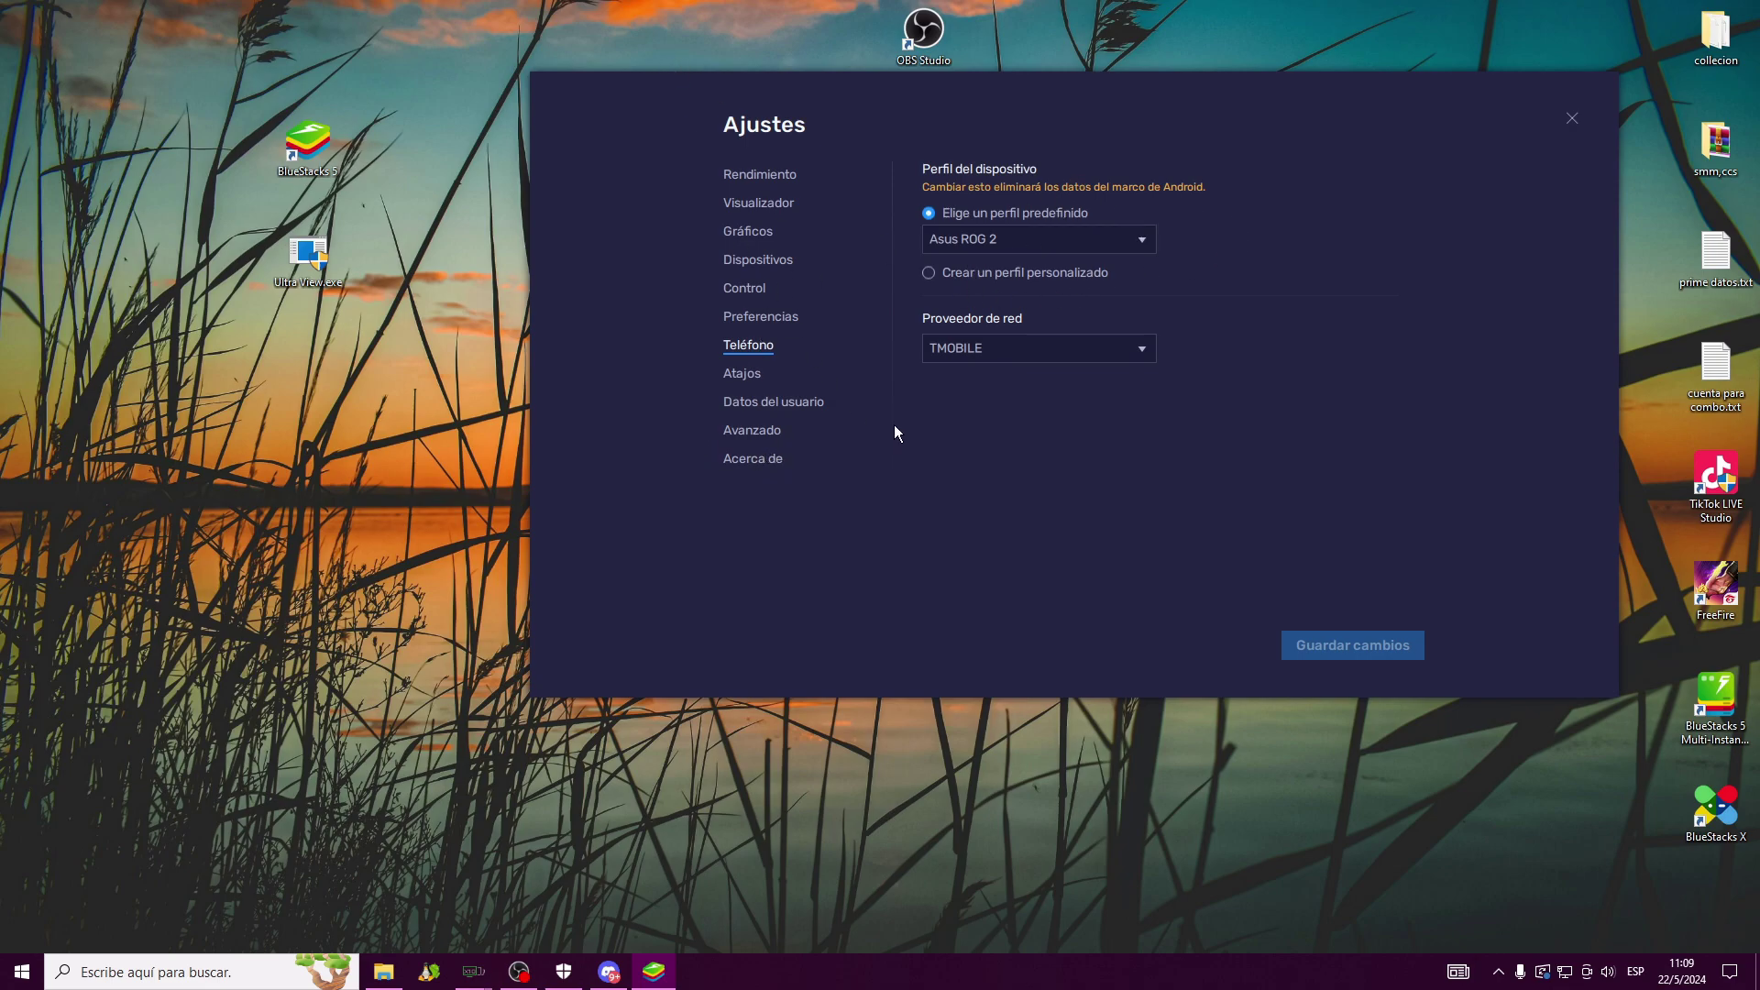
pyautogui.click(1573, 119)
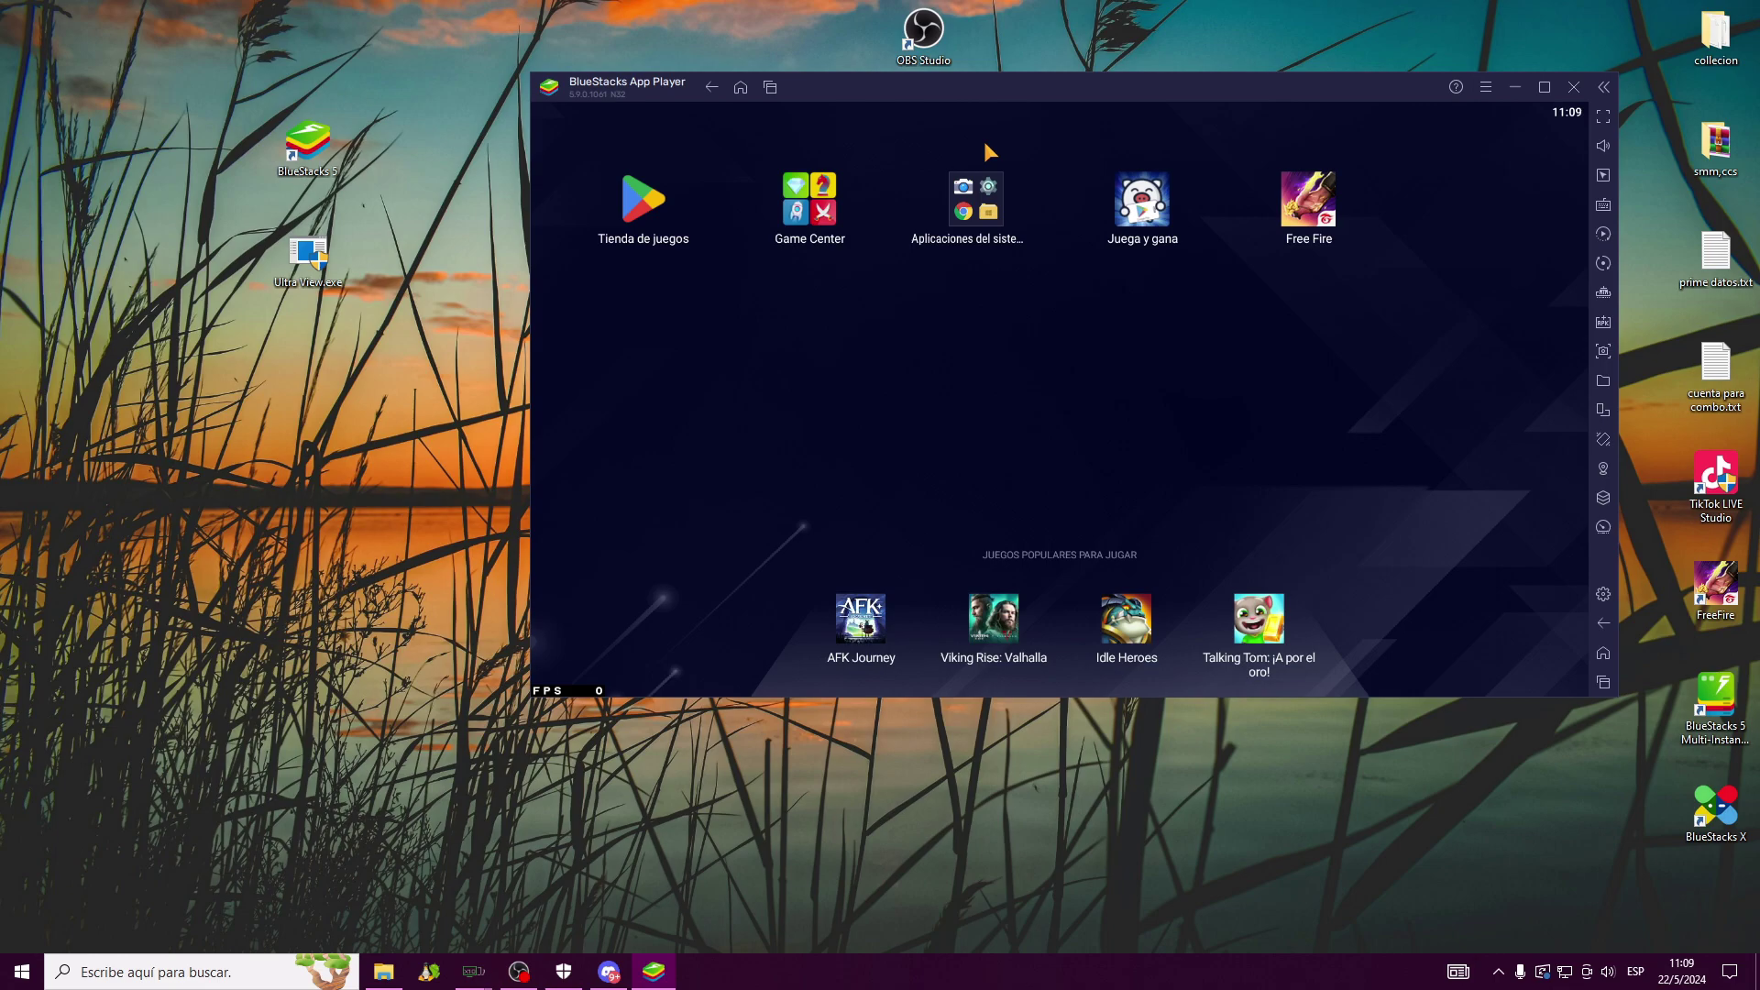
# Nudge the BlueStacks window slightly right and bring Discord up from the taskbar
pyautogui.moveTo(1283, 80); pyautogui.dragTo(1213, 82)
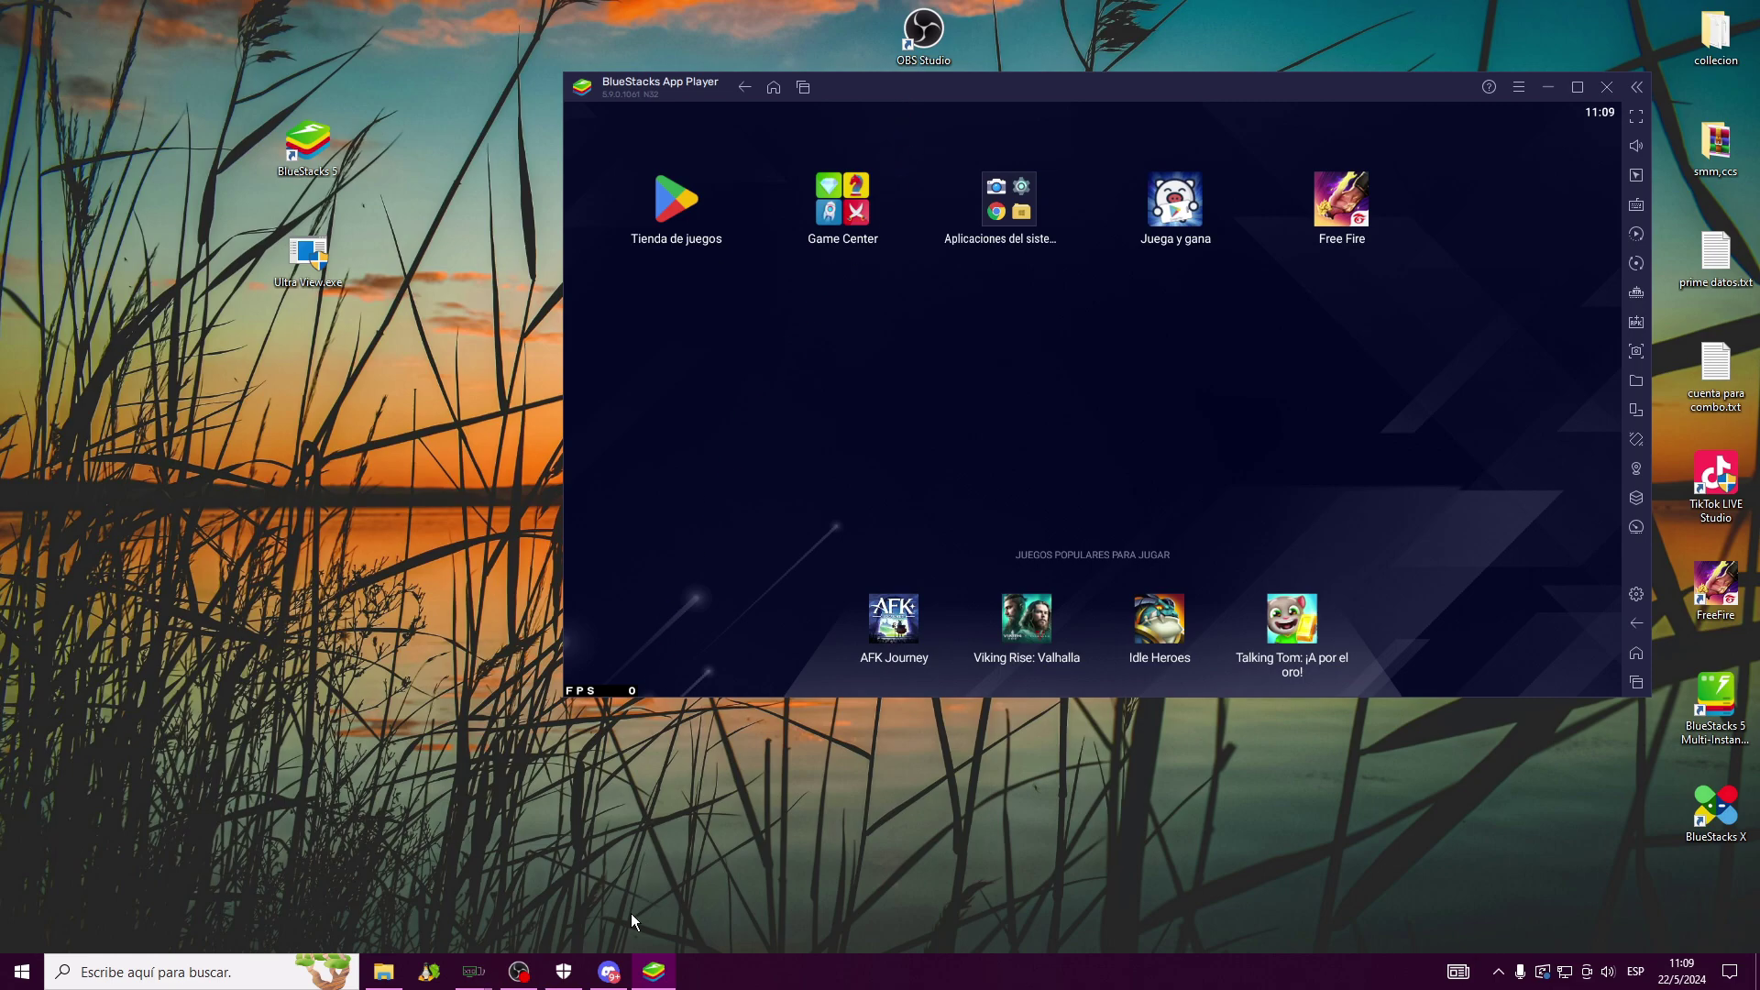
pyautogui.click(609, 972)
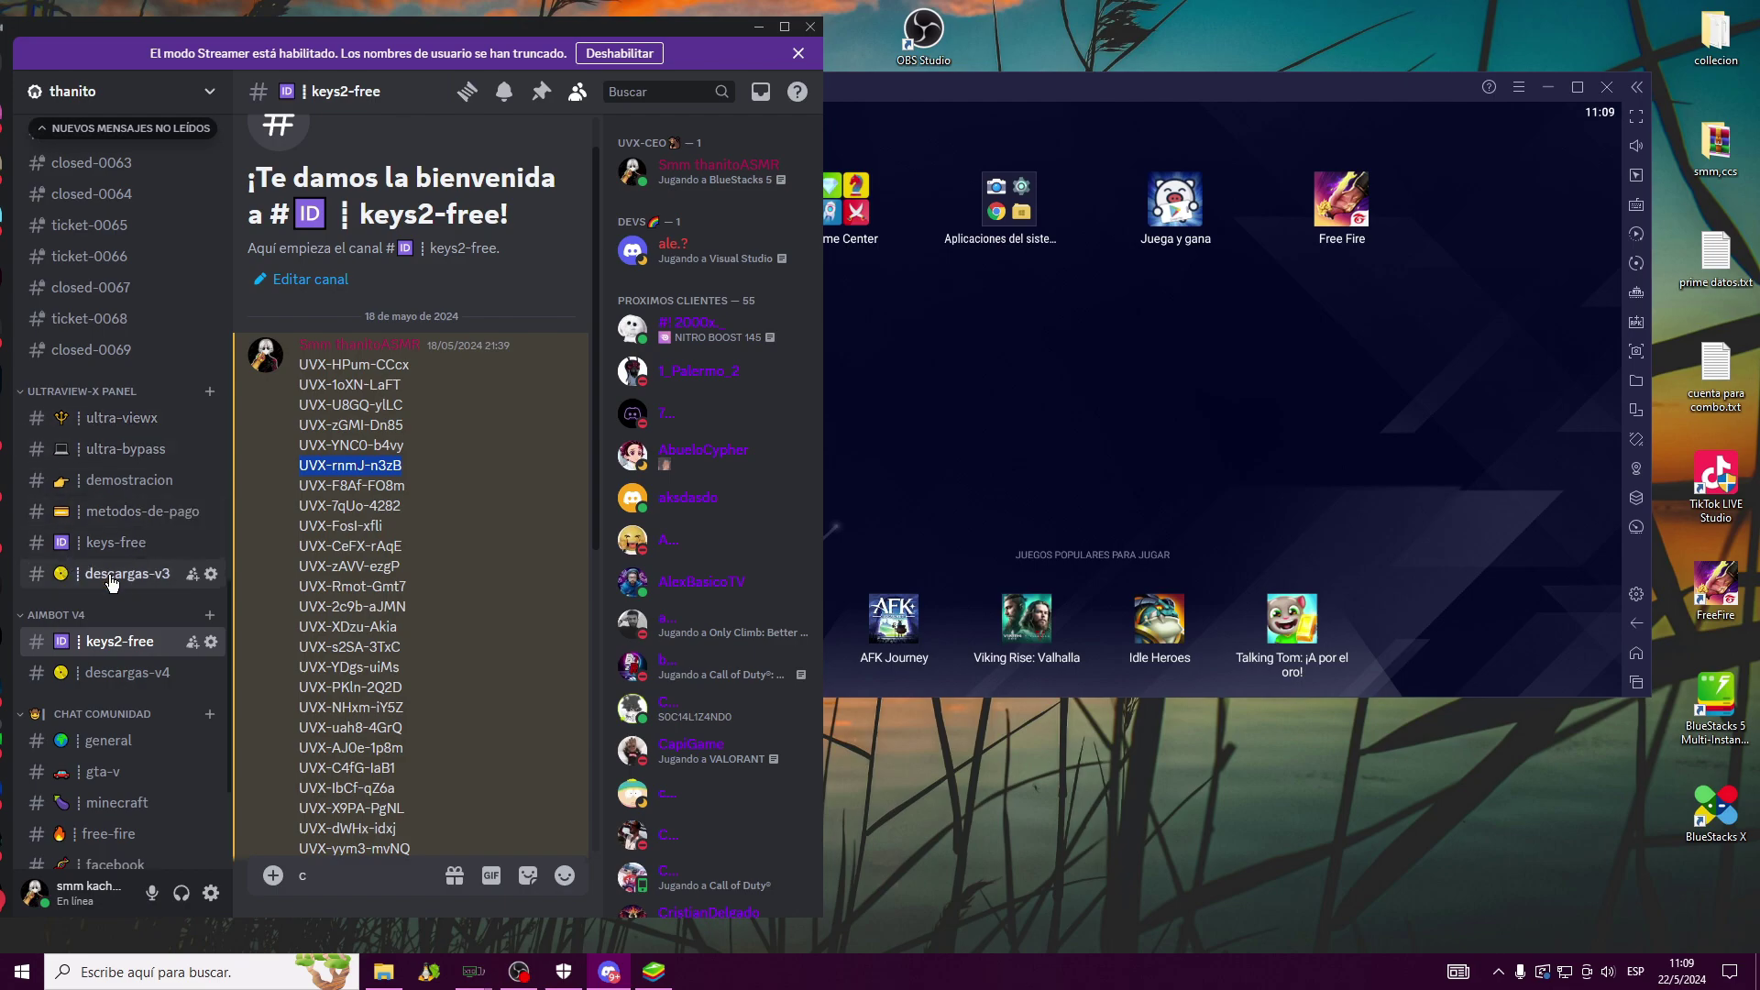
# Open the keys-free channel, then keys2-free and scroll through its key list
pyautogui.click(116, 544)
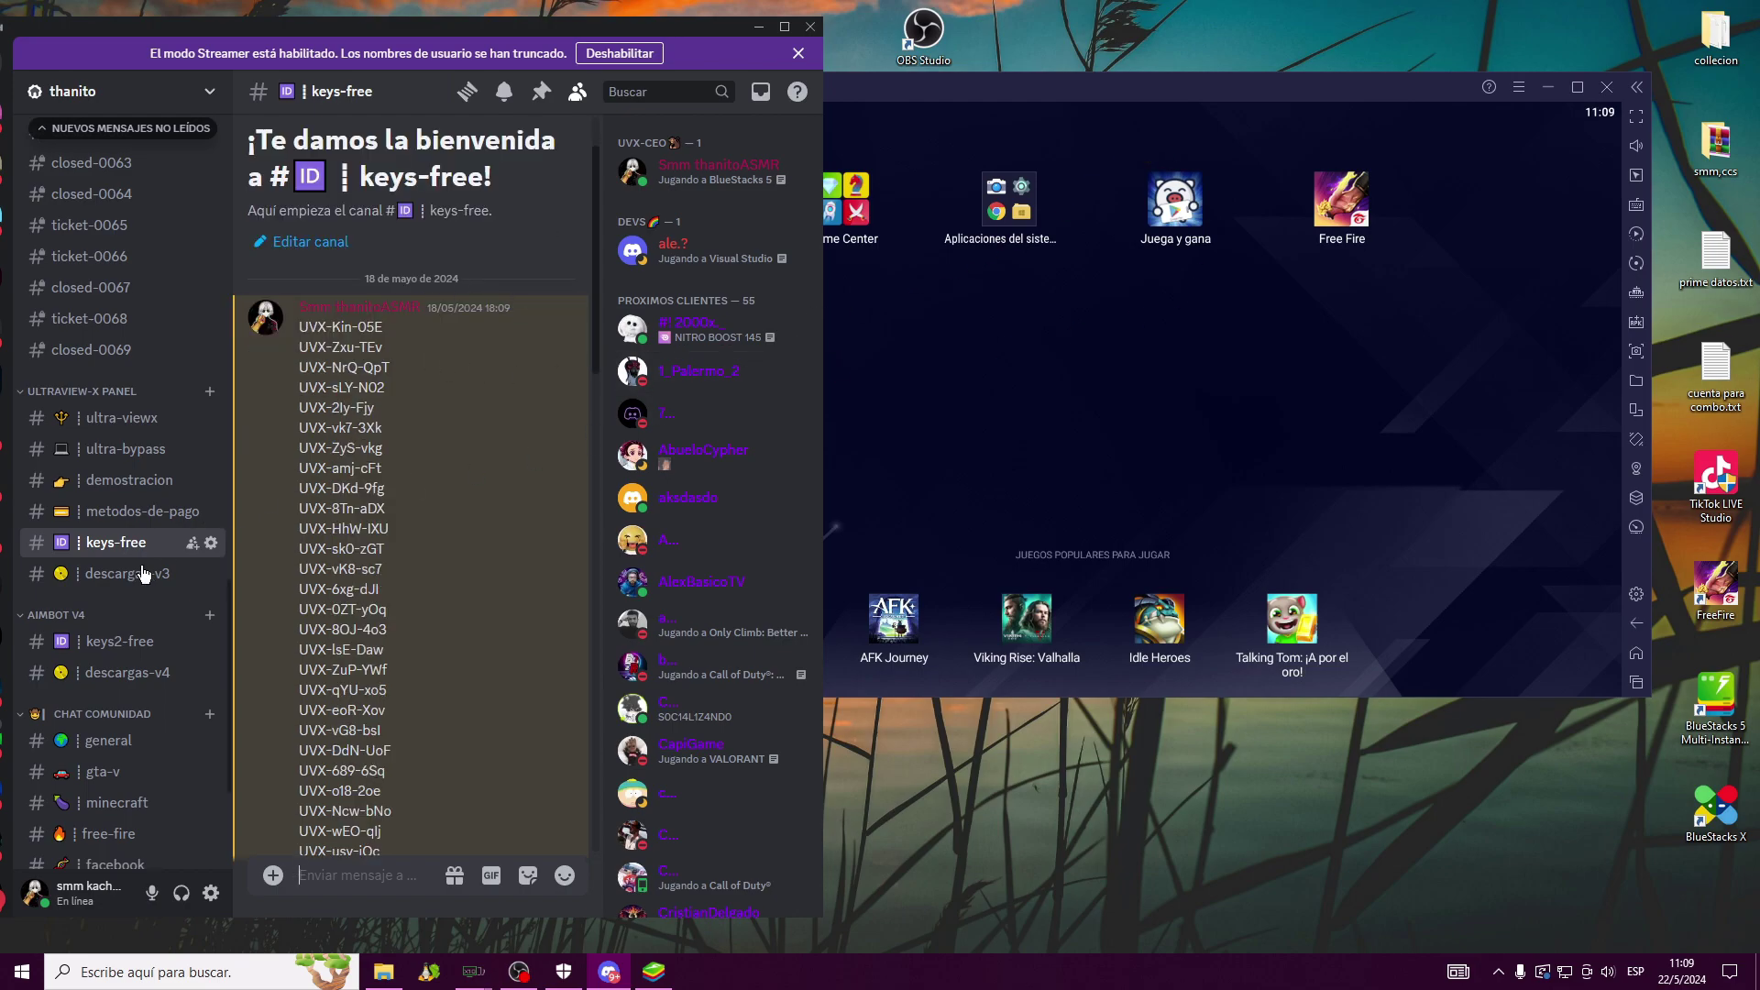
pyautogui.click(110, 641)
pyautogui.scroll(-10, 367, 541)
pyautogui.scroll(10, 401, 550)
pyautogui.scroll(-10, 404, 514)
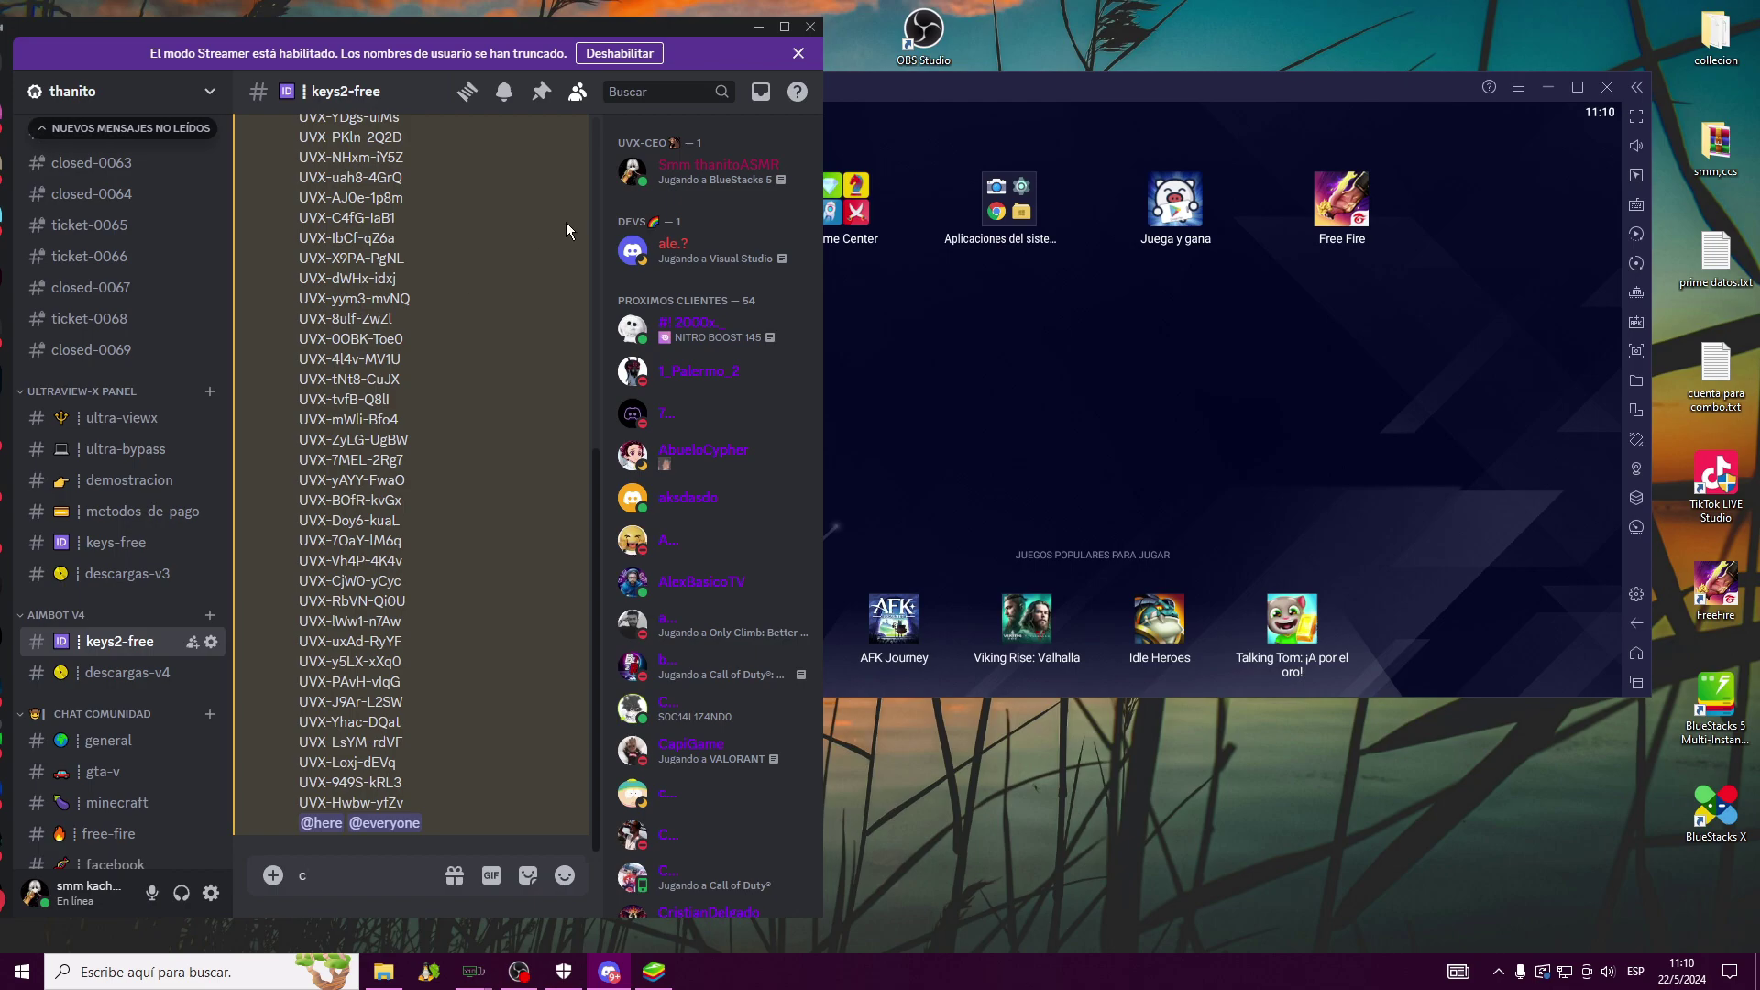
# Select one of the listed keys, then switch to the descargas-v4 channel
pyautogui.rightClick(1222, 3)
pyautogui.click(1293, 60)
pyautogui.moveTo(401, 401); pyautogui.dragTo(299, 403)
pyautogui.click(118, 673)
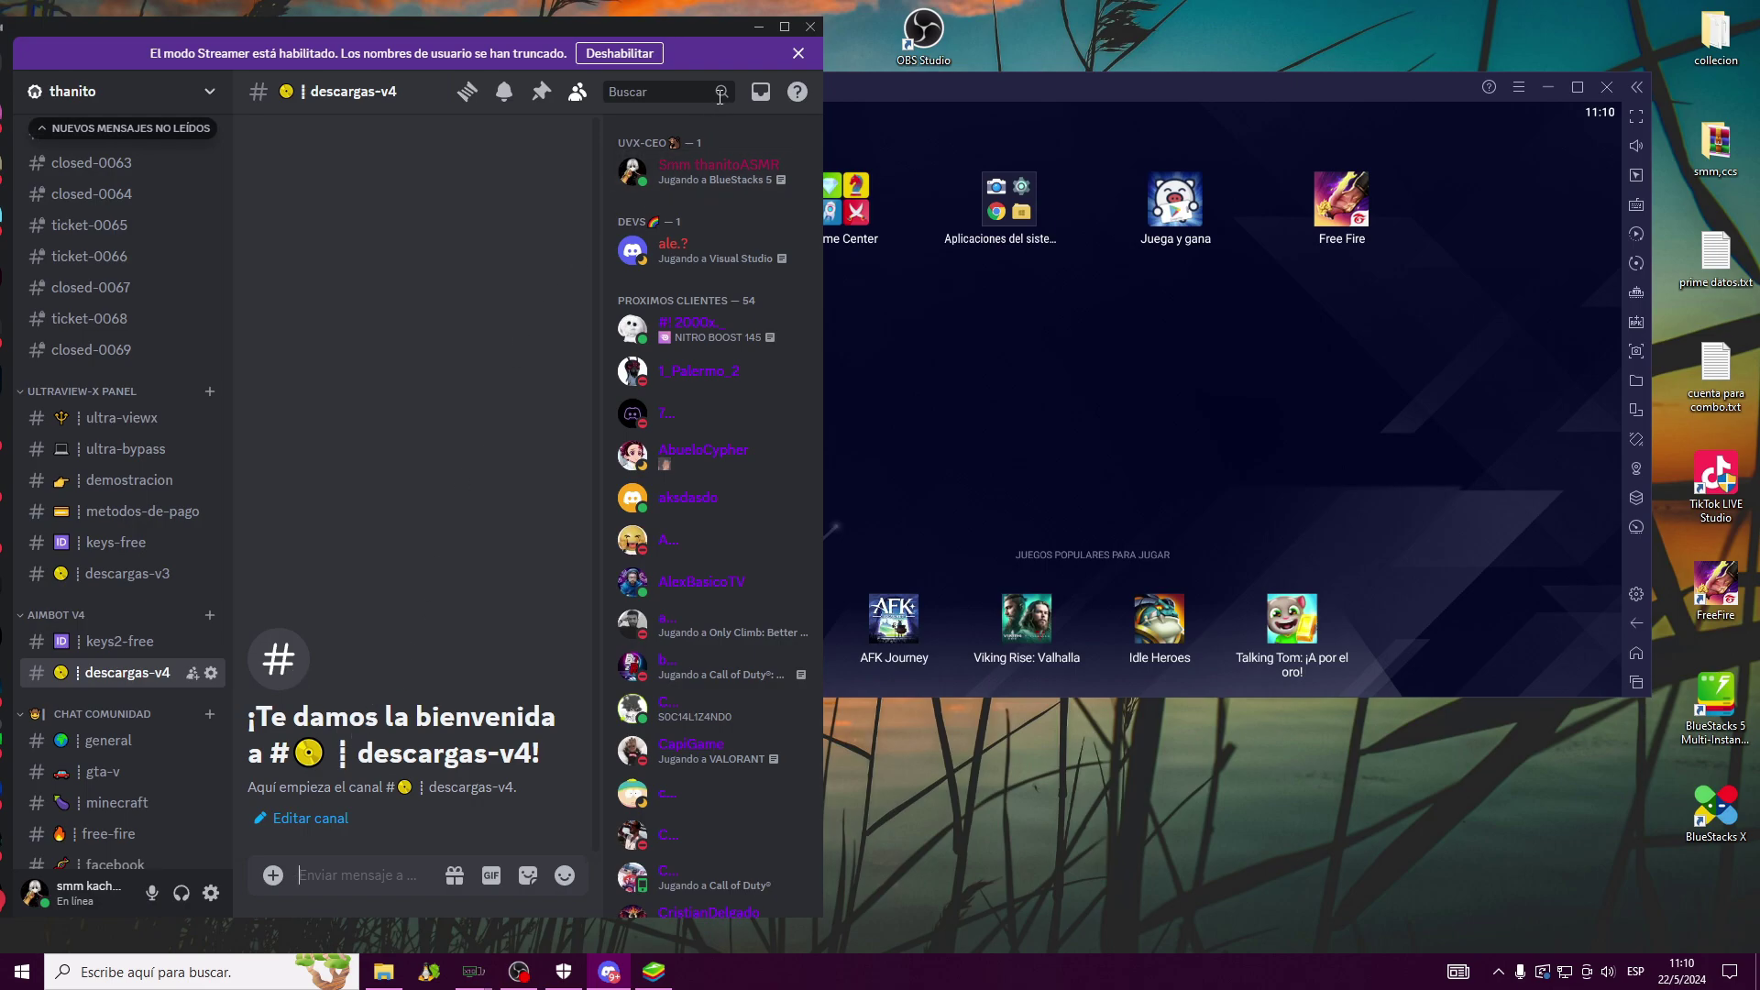
# Minimise Discord and refresh the desktop twice with Actualizar so Ultra View.exe appears
pyautogui.click(758, 27)
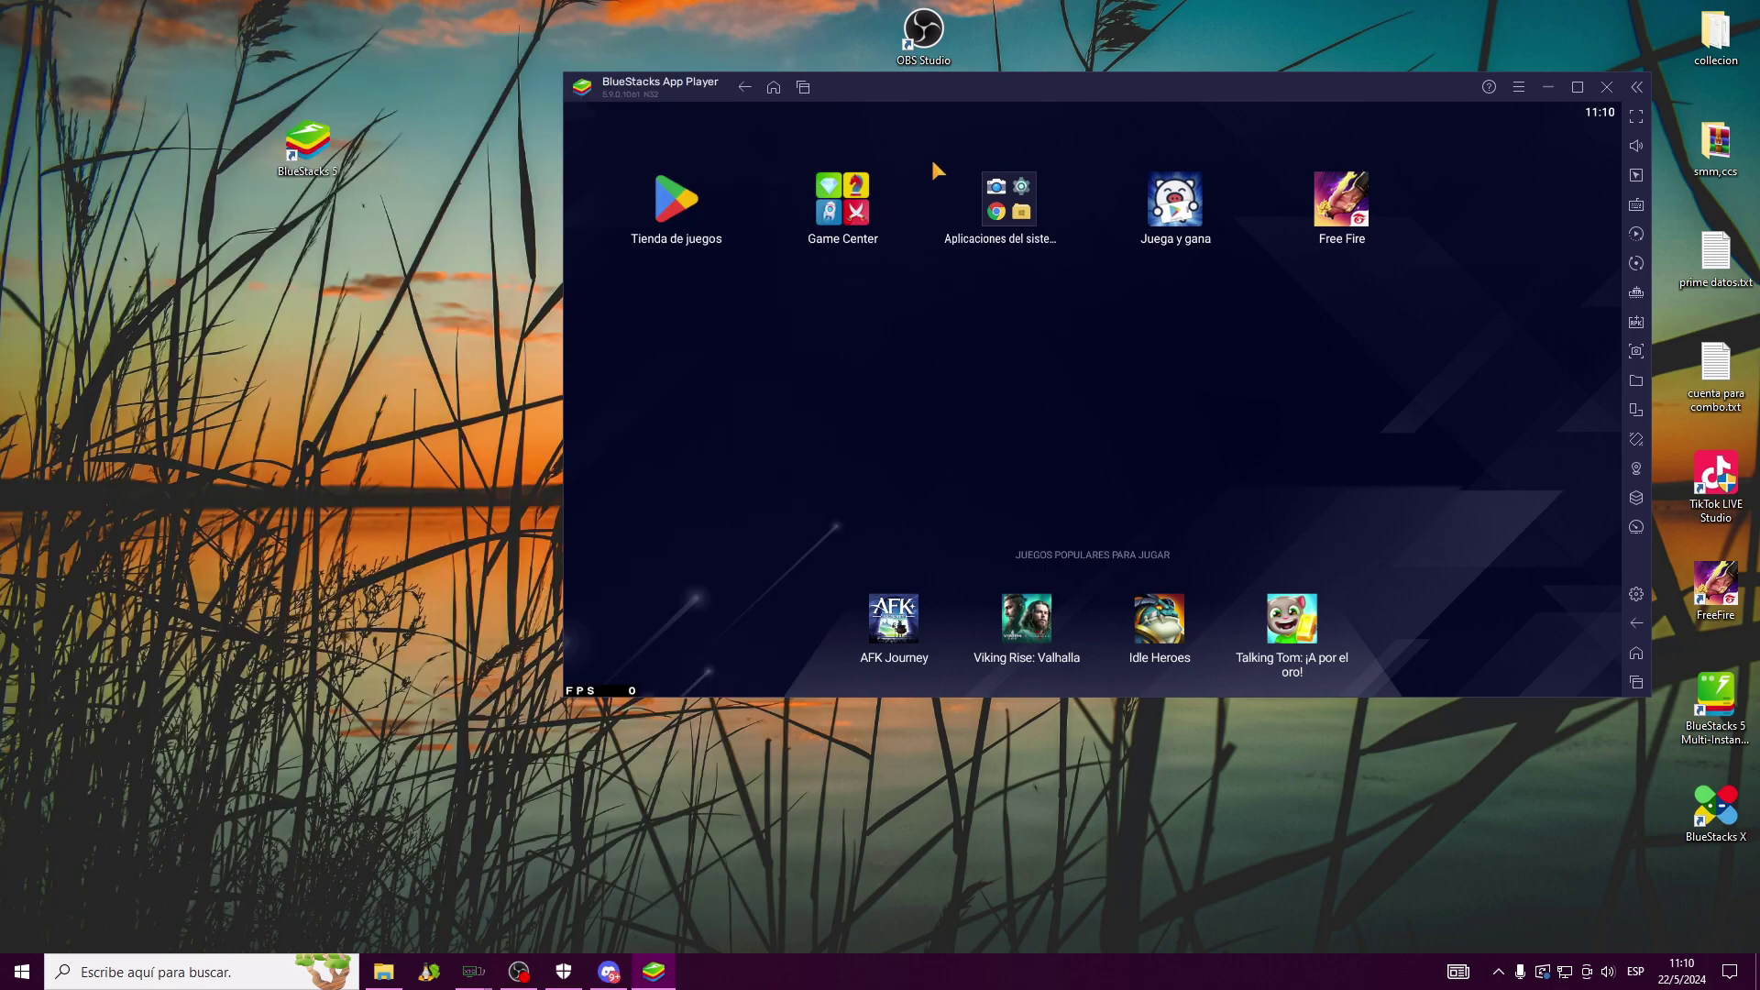
pyautogui.rightClick(282, 205)
pyautogui.click(349, 258)
pyautogui.rightClick(395, 261)
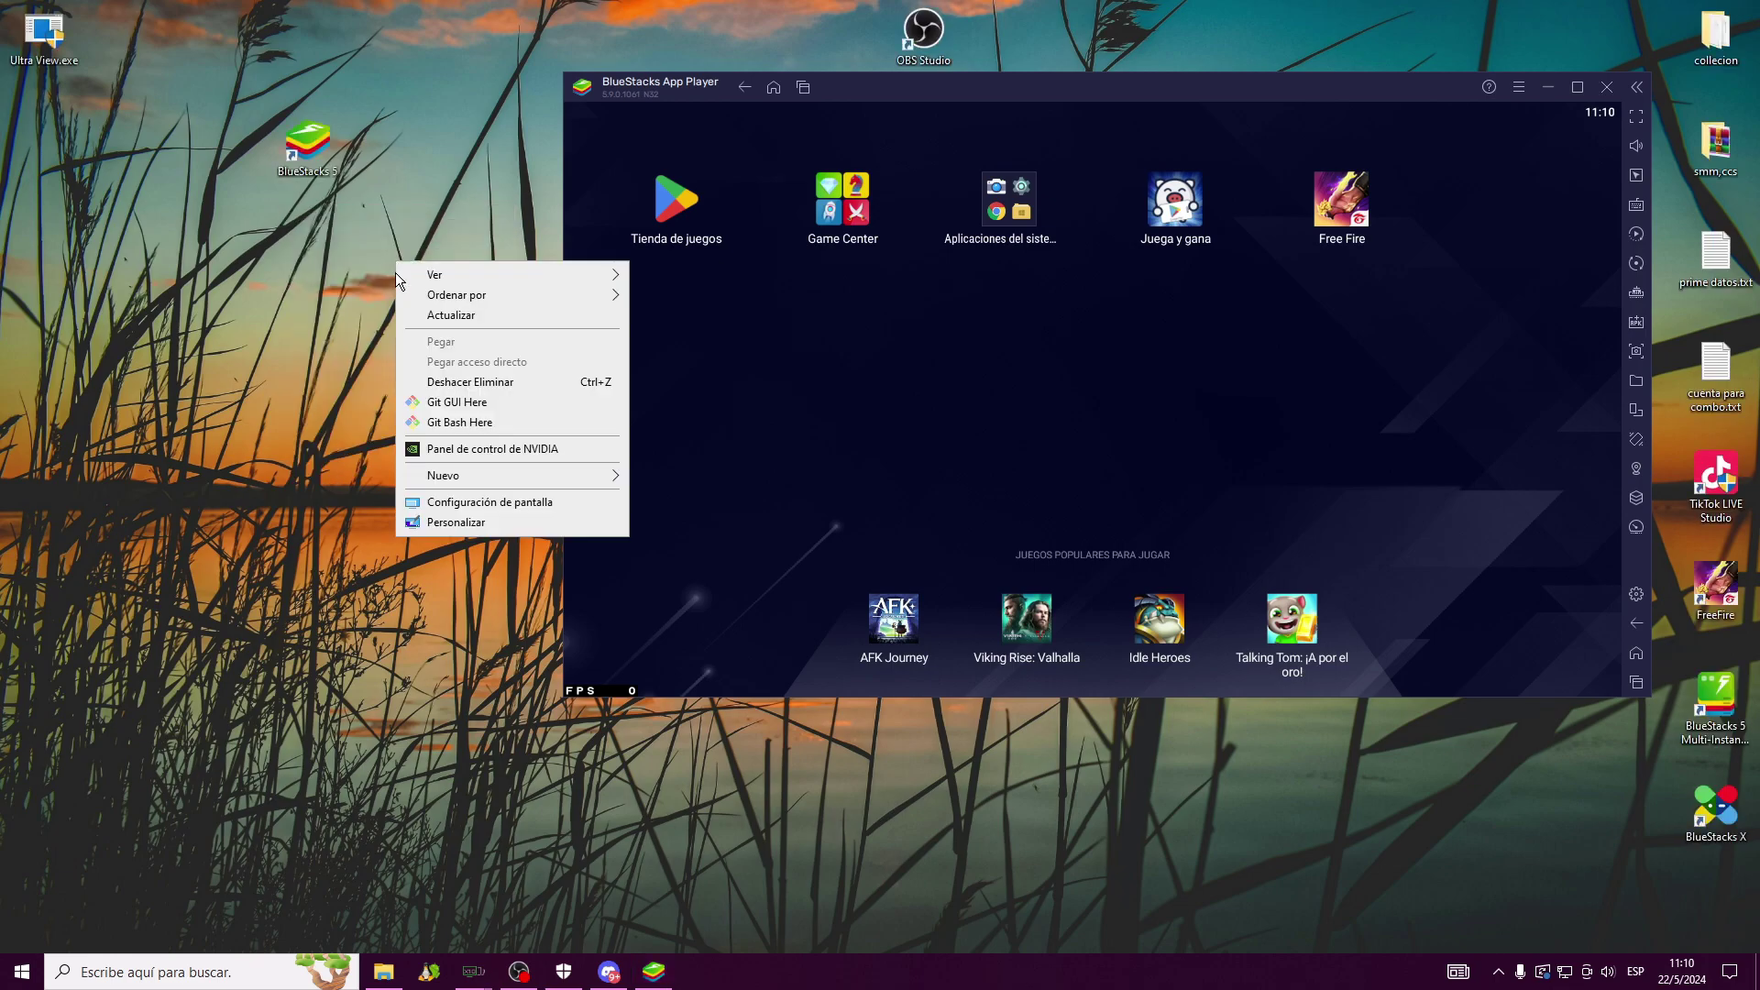
pyautogui.click(451, 315)
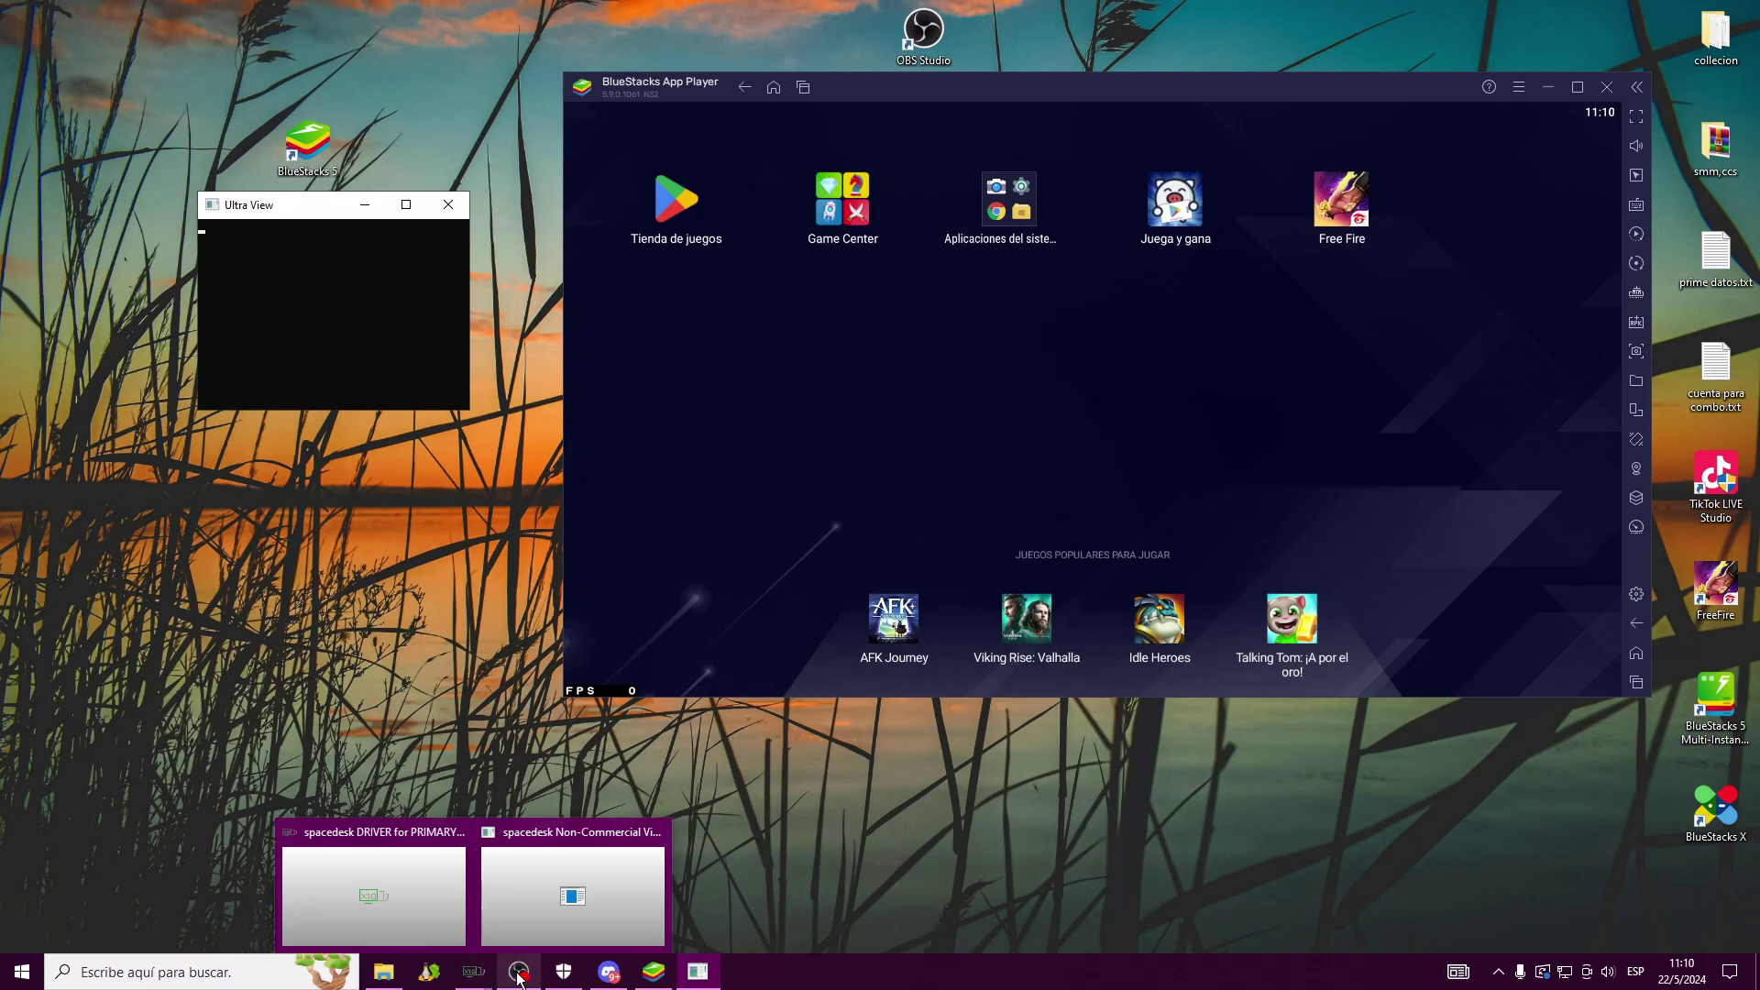
# Open and minimise Windows Security twice while the Ultra View console detects the emulator
pyautogui.click(564, 971)
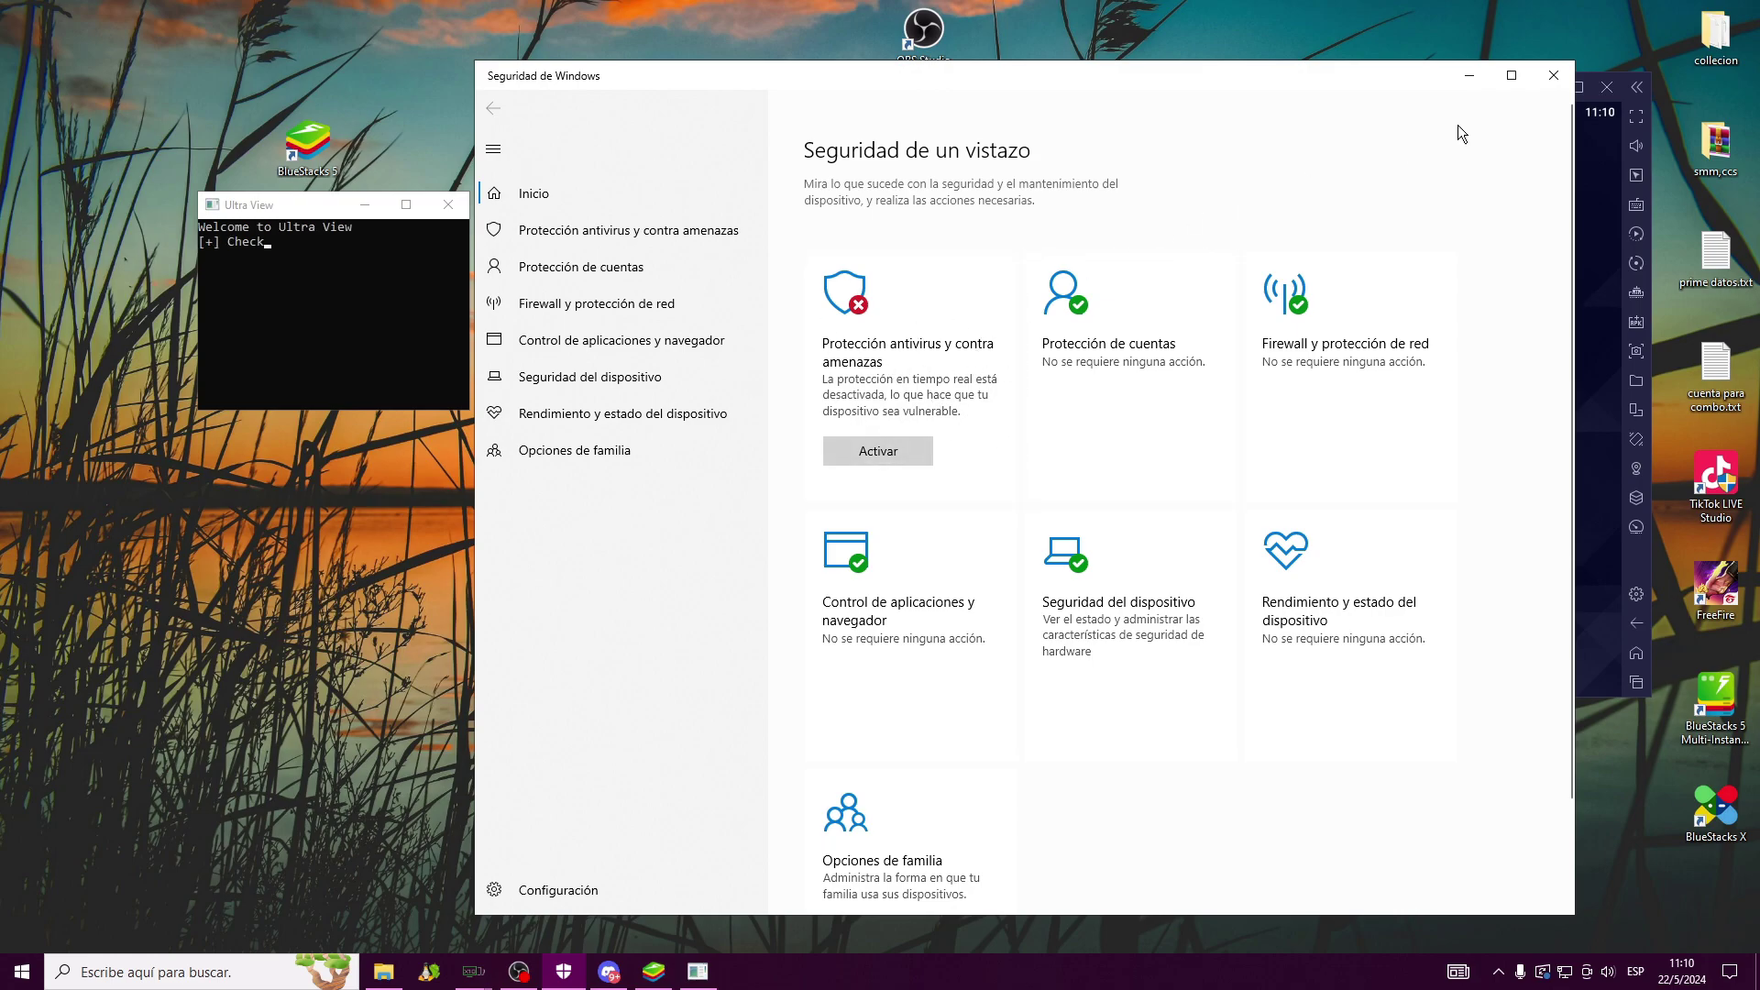
pyautogui.click(1470, 77)
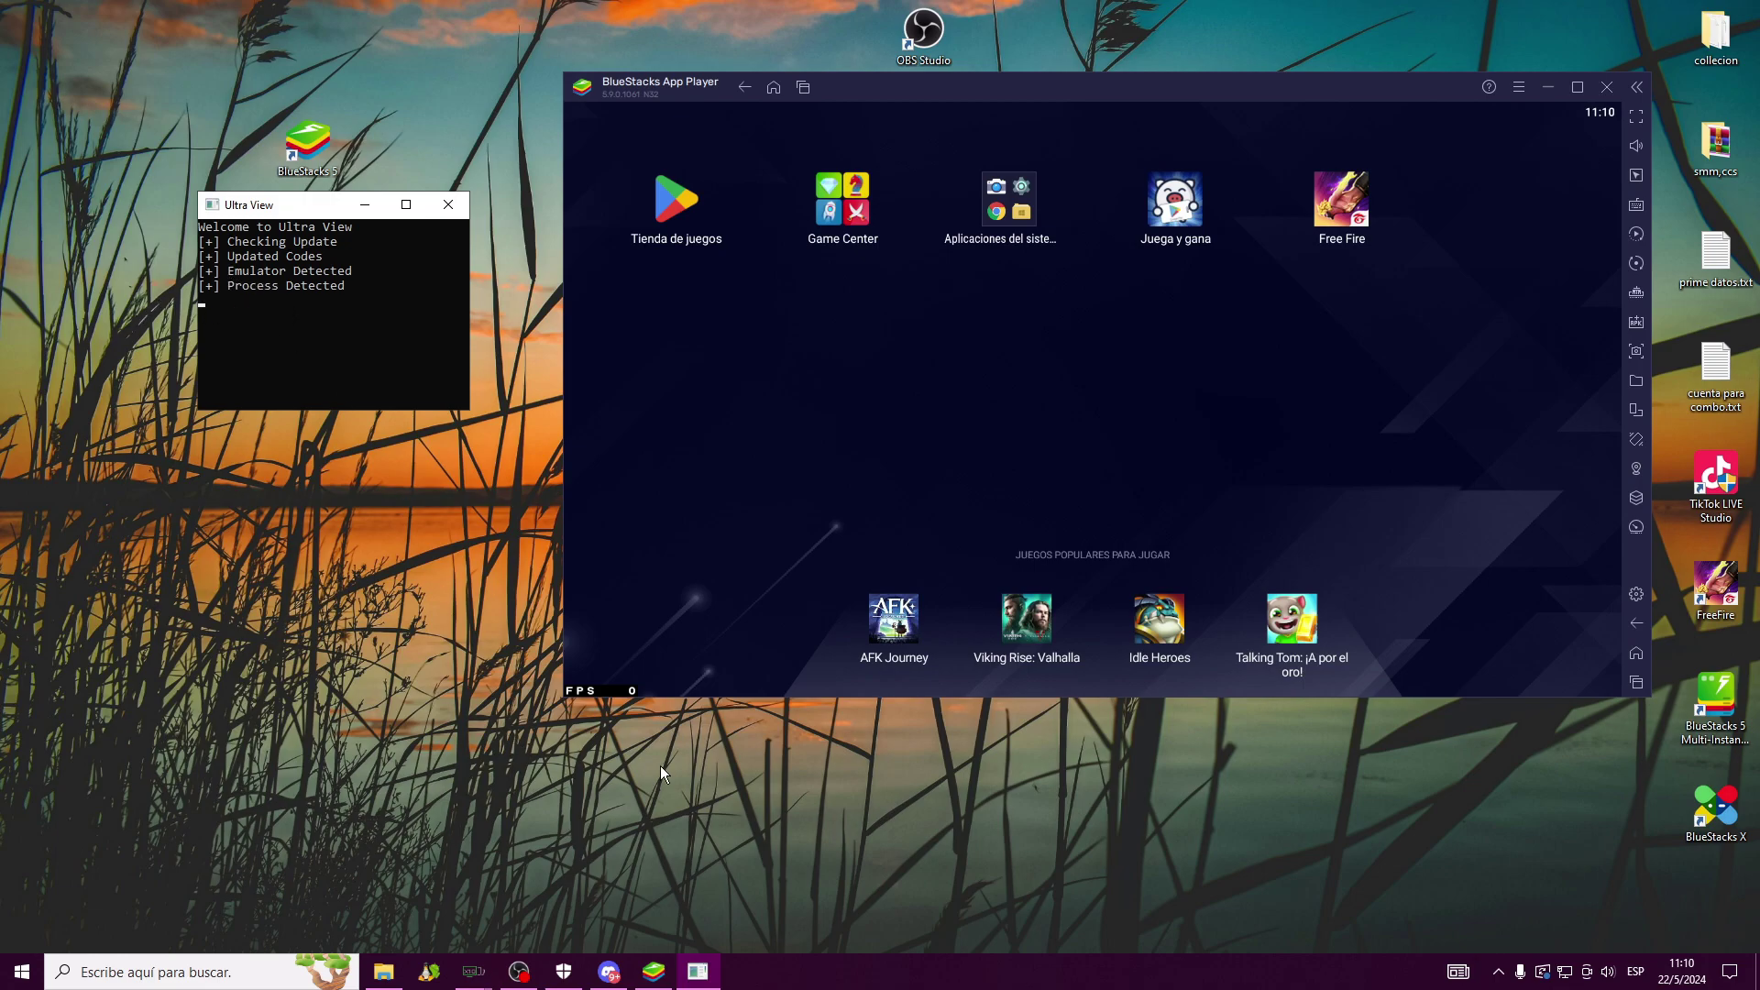
pyautogui.moveTo(567, 967)
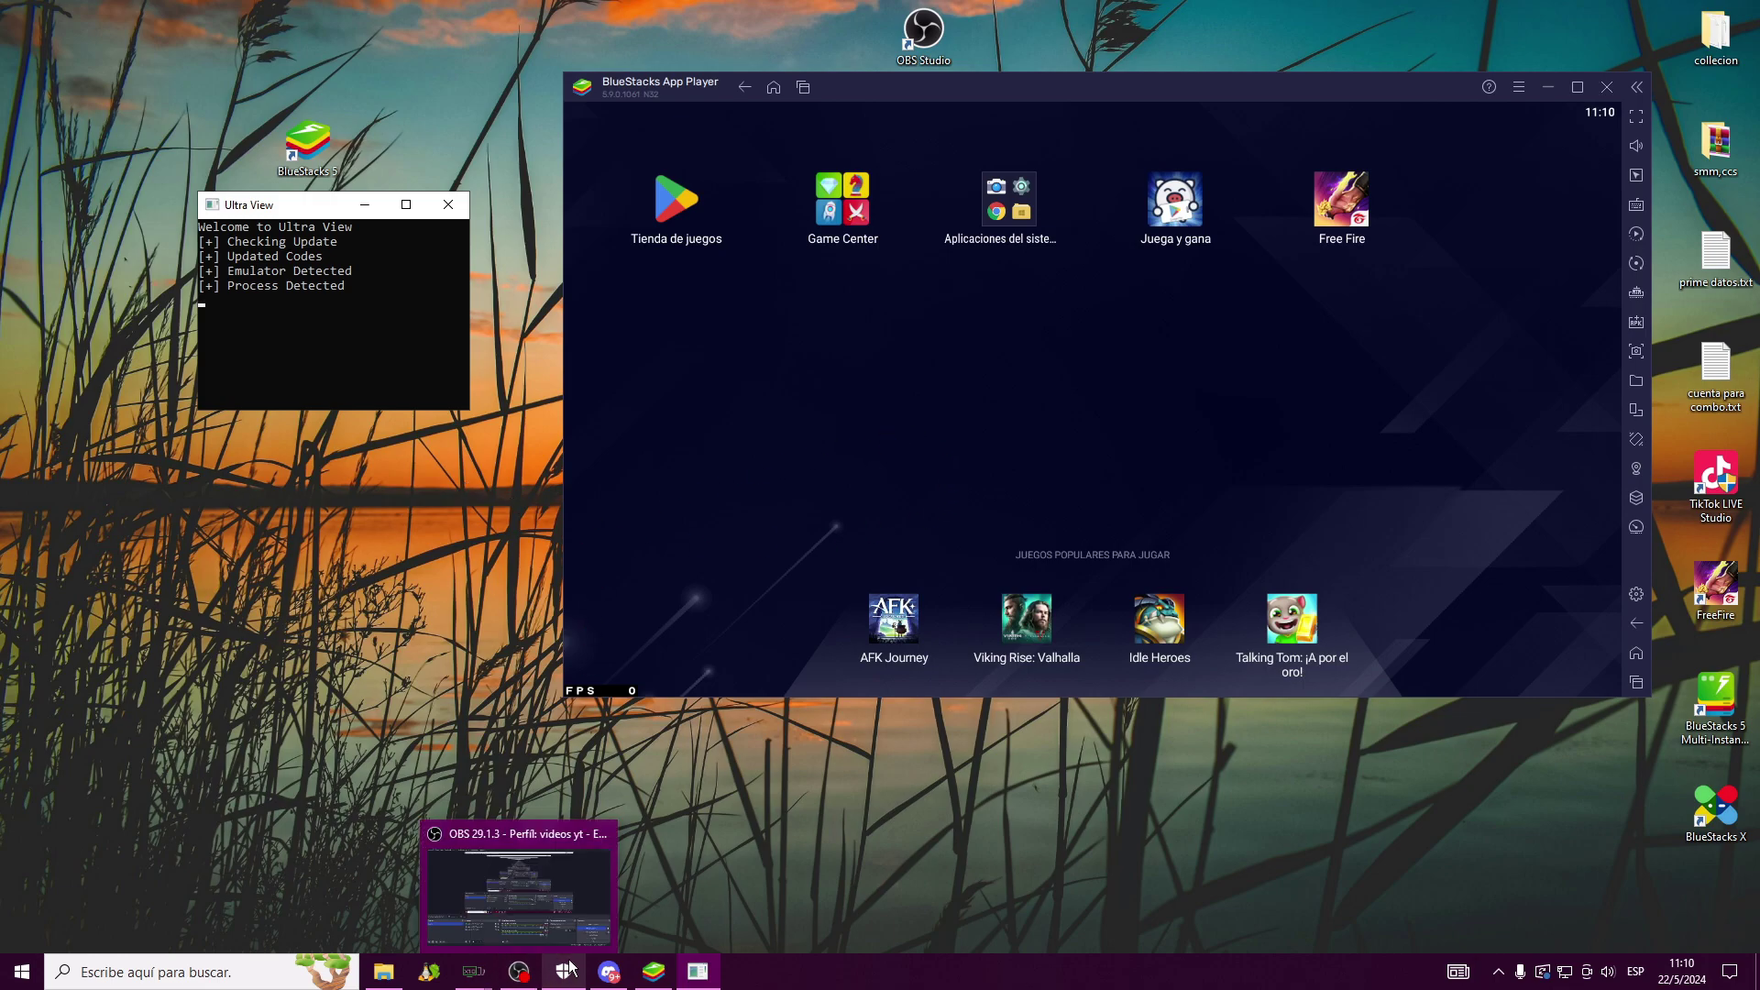
pyautogui.click(583, 898)
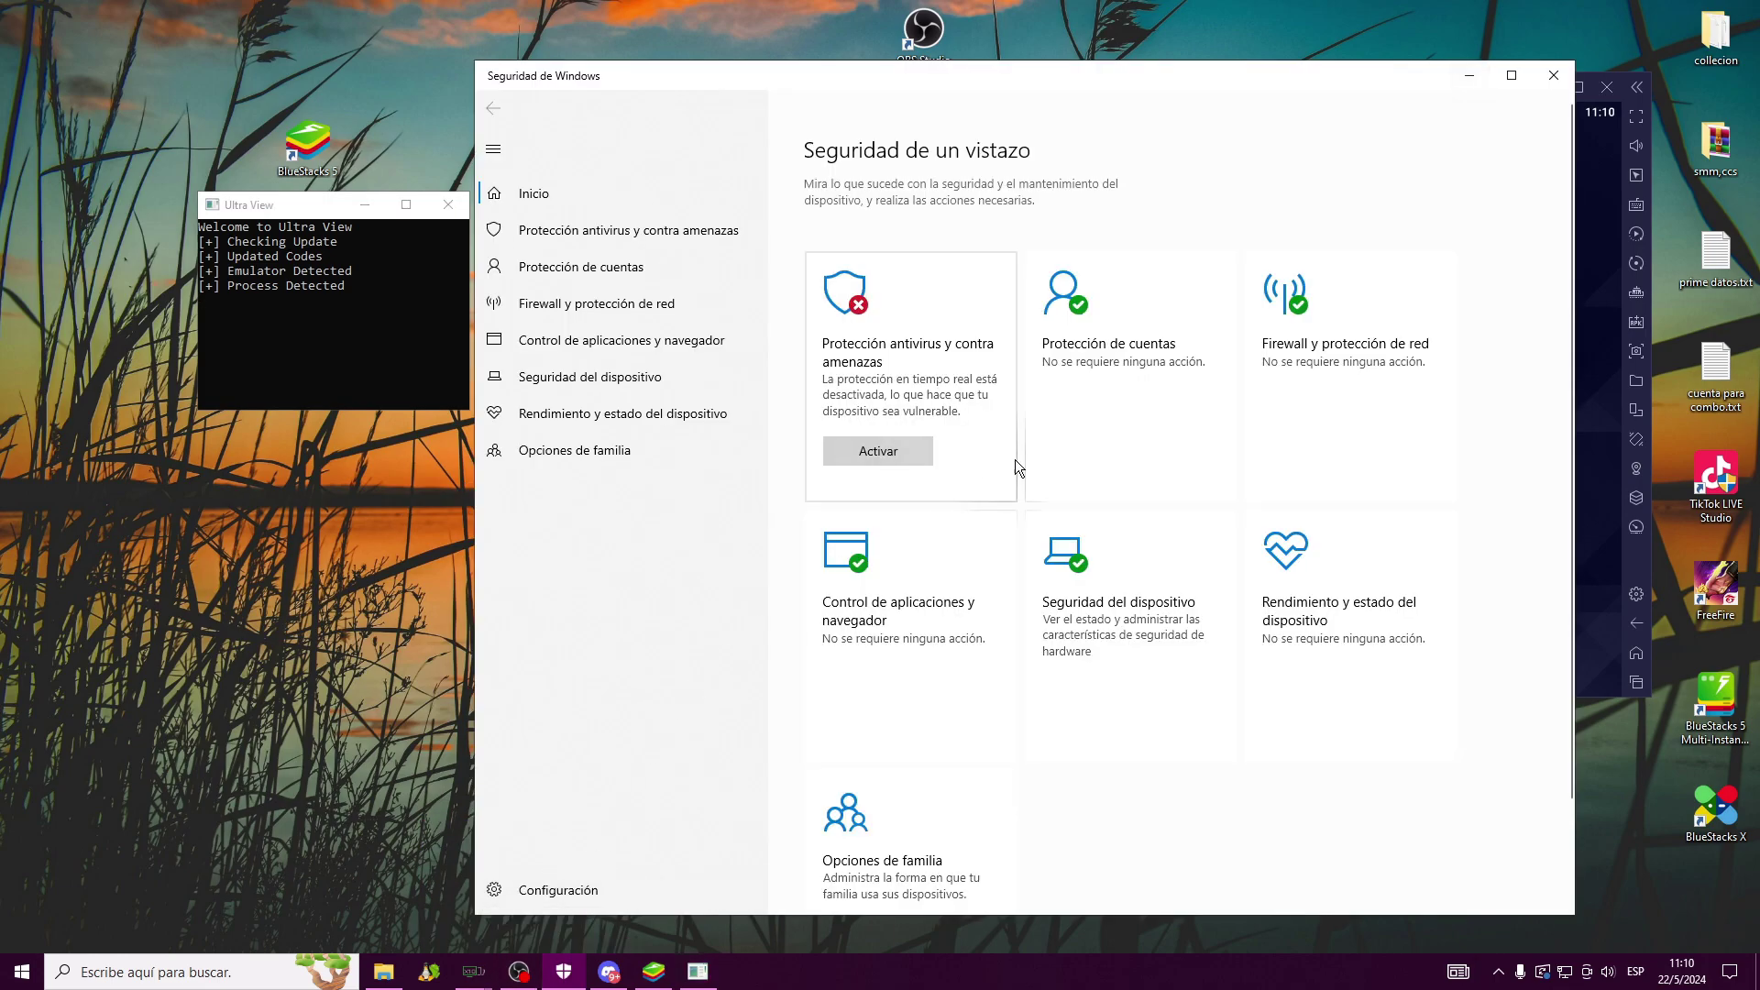
pyautogui.click(1472, 71)
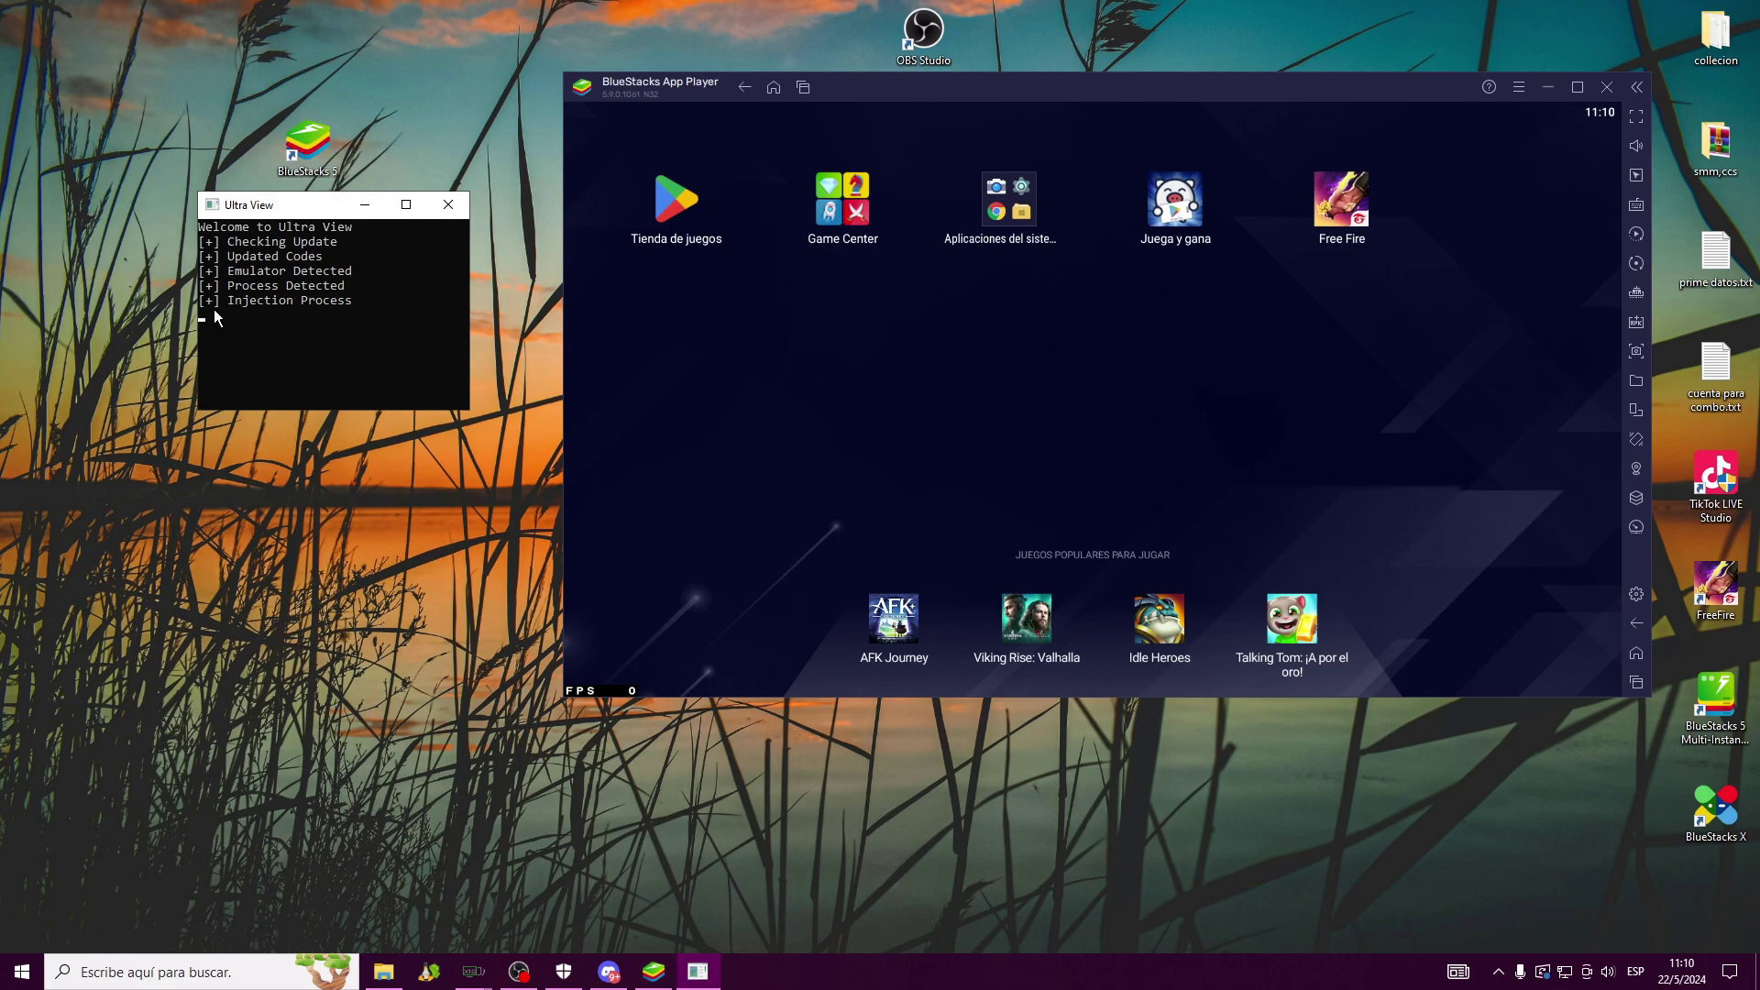
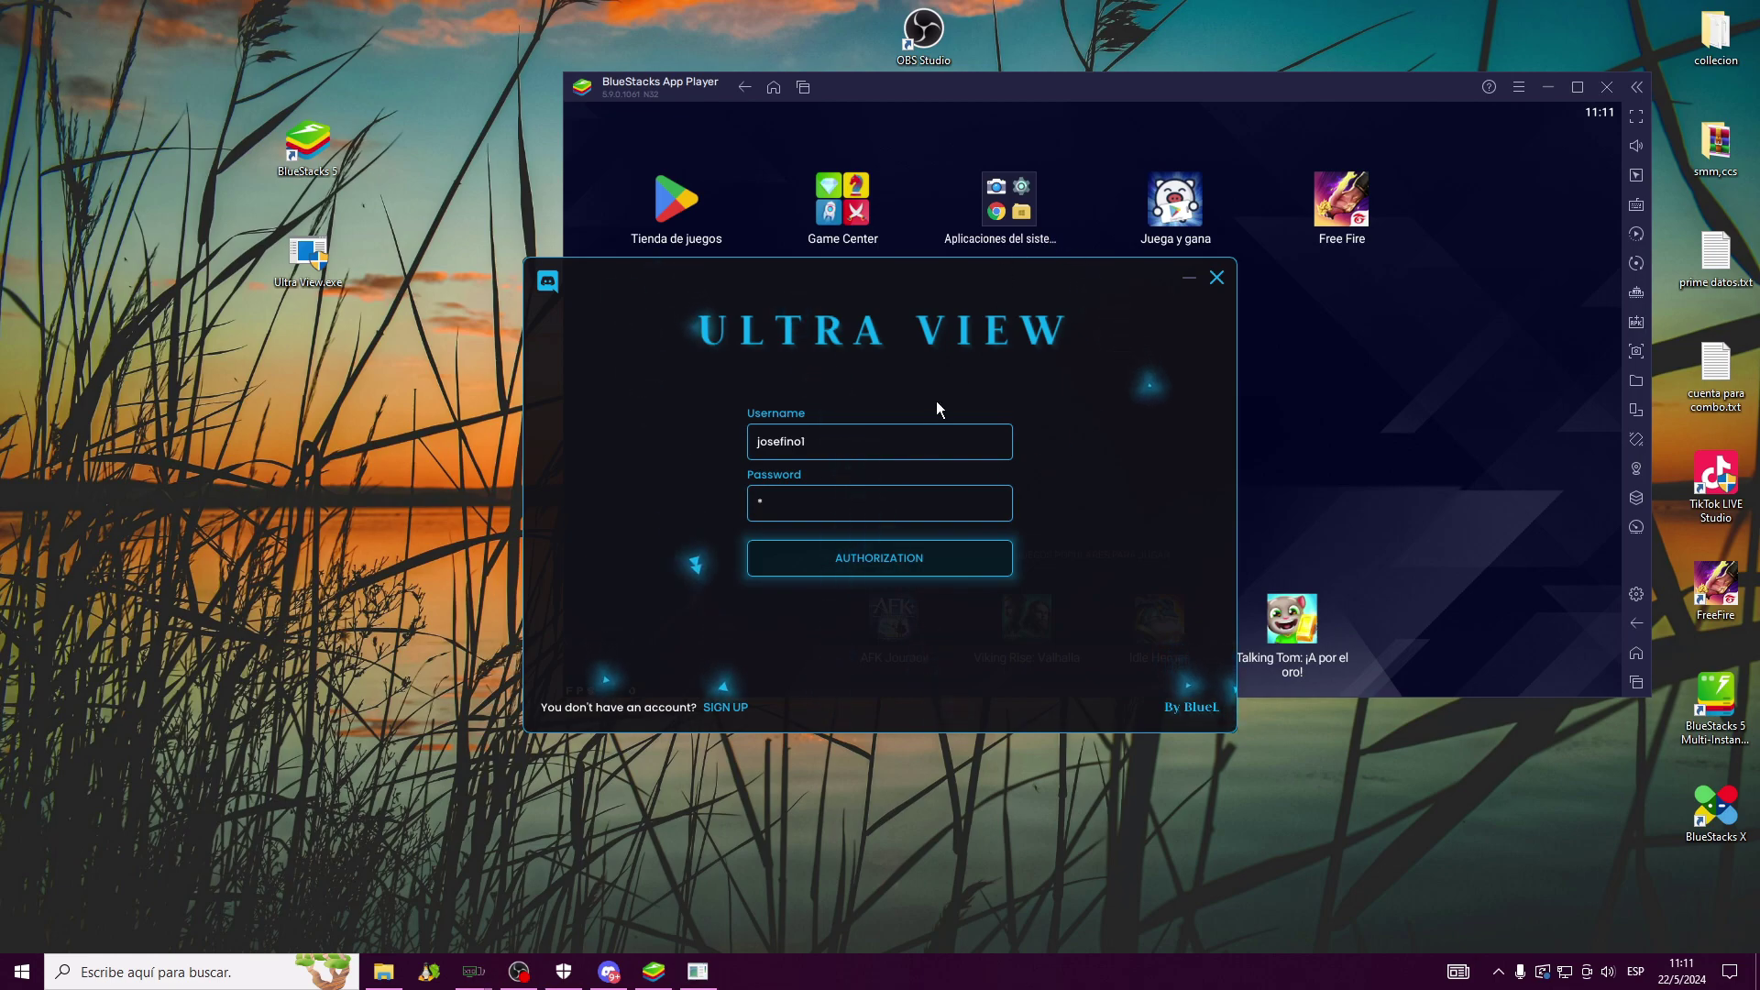
# Switch the Ultra View login to registration and enter a new username and password
pyautogui.moveTo(901, 269); pyautogui.dragTo(888, 169)
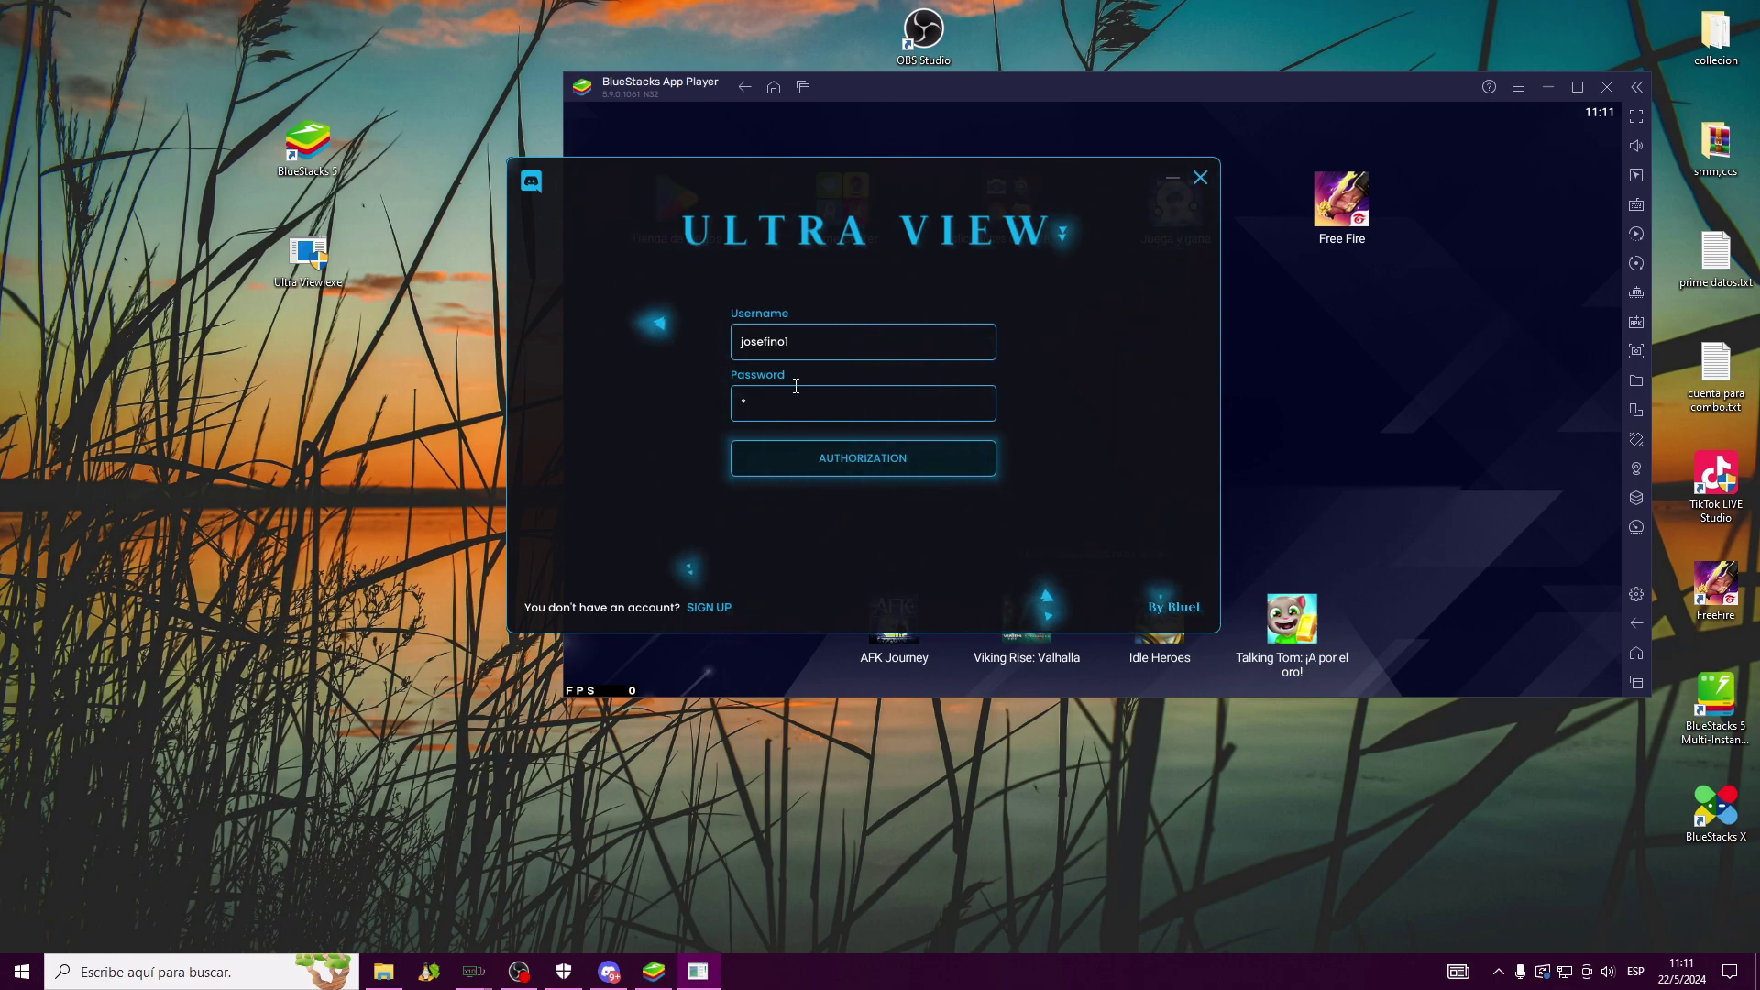
pyautogui.click(709, 607)
pyautogui.click(804, 342)
pyautogui.click(752, 396)
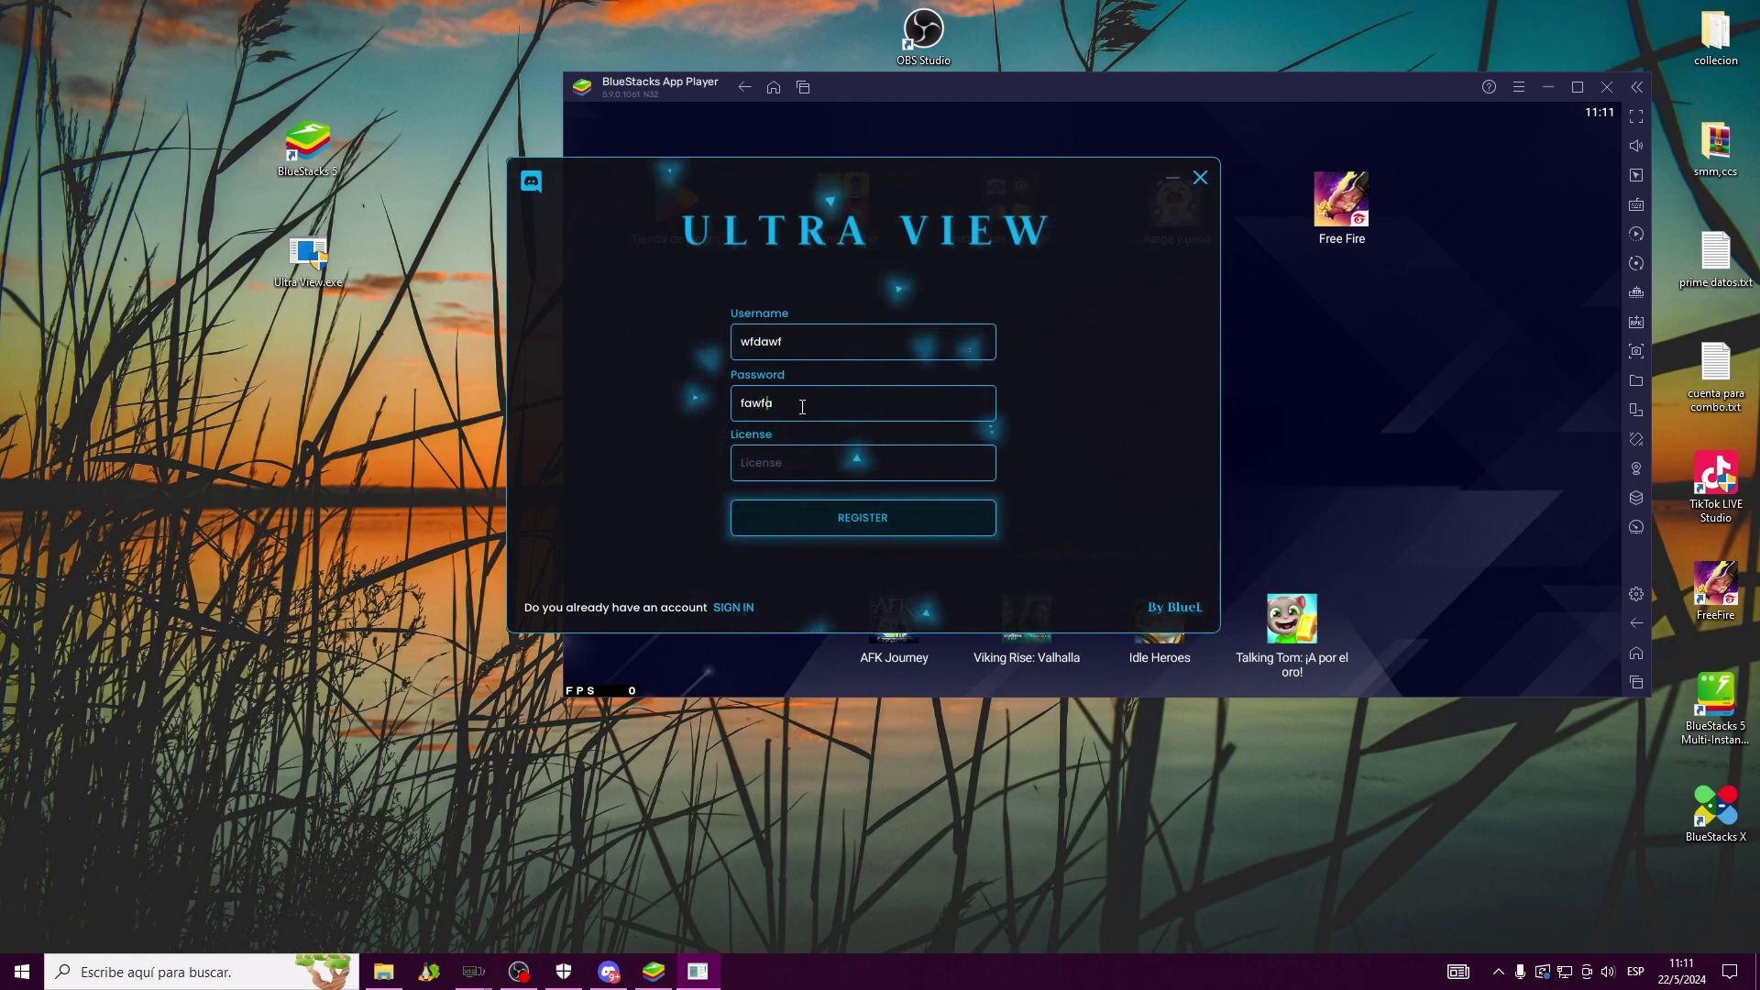
pyautogui.press('BackSpace')
pyautogui.press('BackSpace')
pyautogui.press('BackSpace')
pyautogui.press('BackSpace')
pyautogui.press('BackSpace')
pyautogui.press('BackSpace')
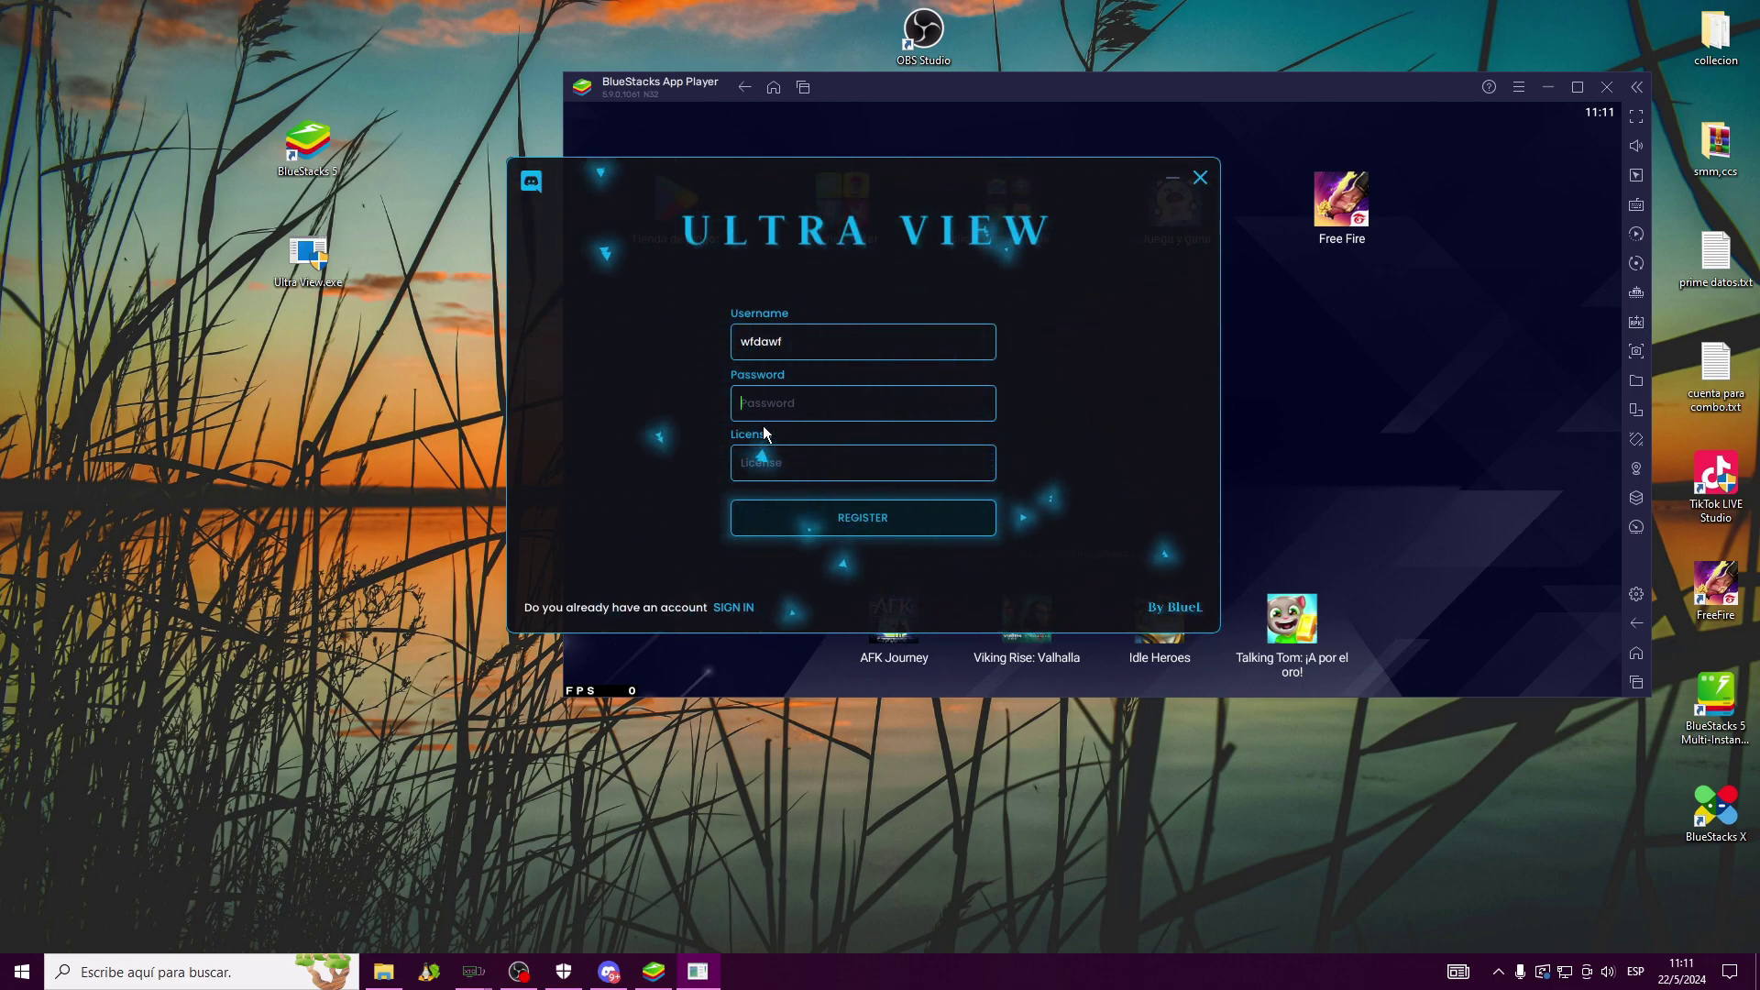
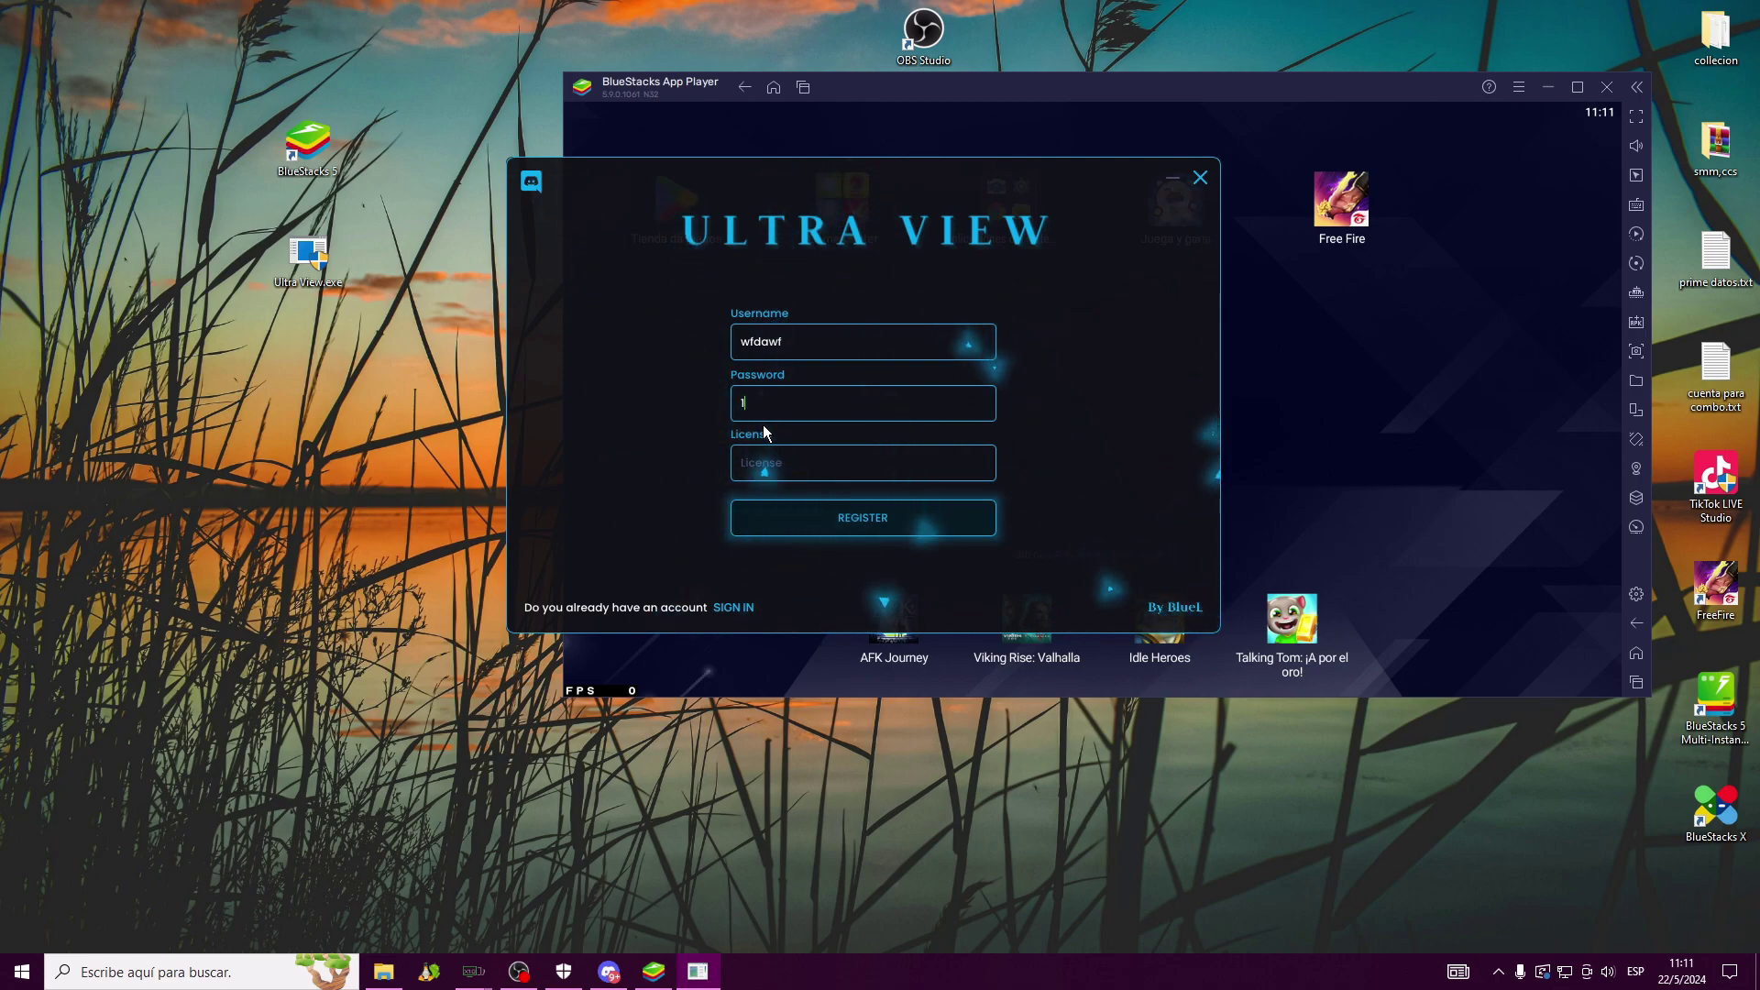
# Paste a licence key from Discord's keys2-free channel into License, then return to sign-in
pyautogui.click(802, 468)
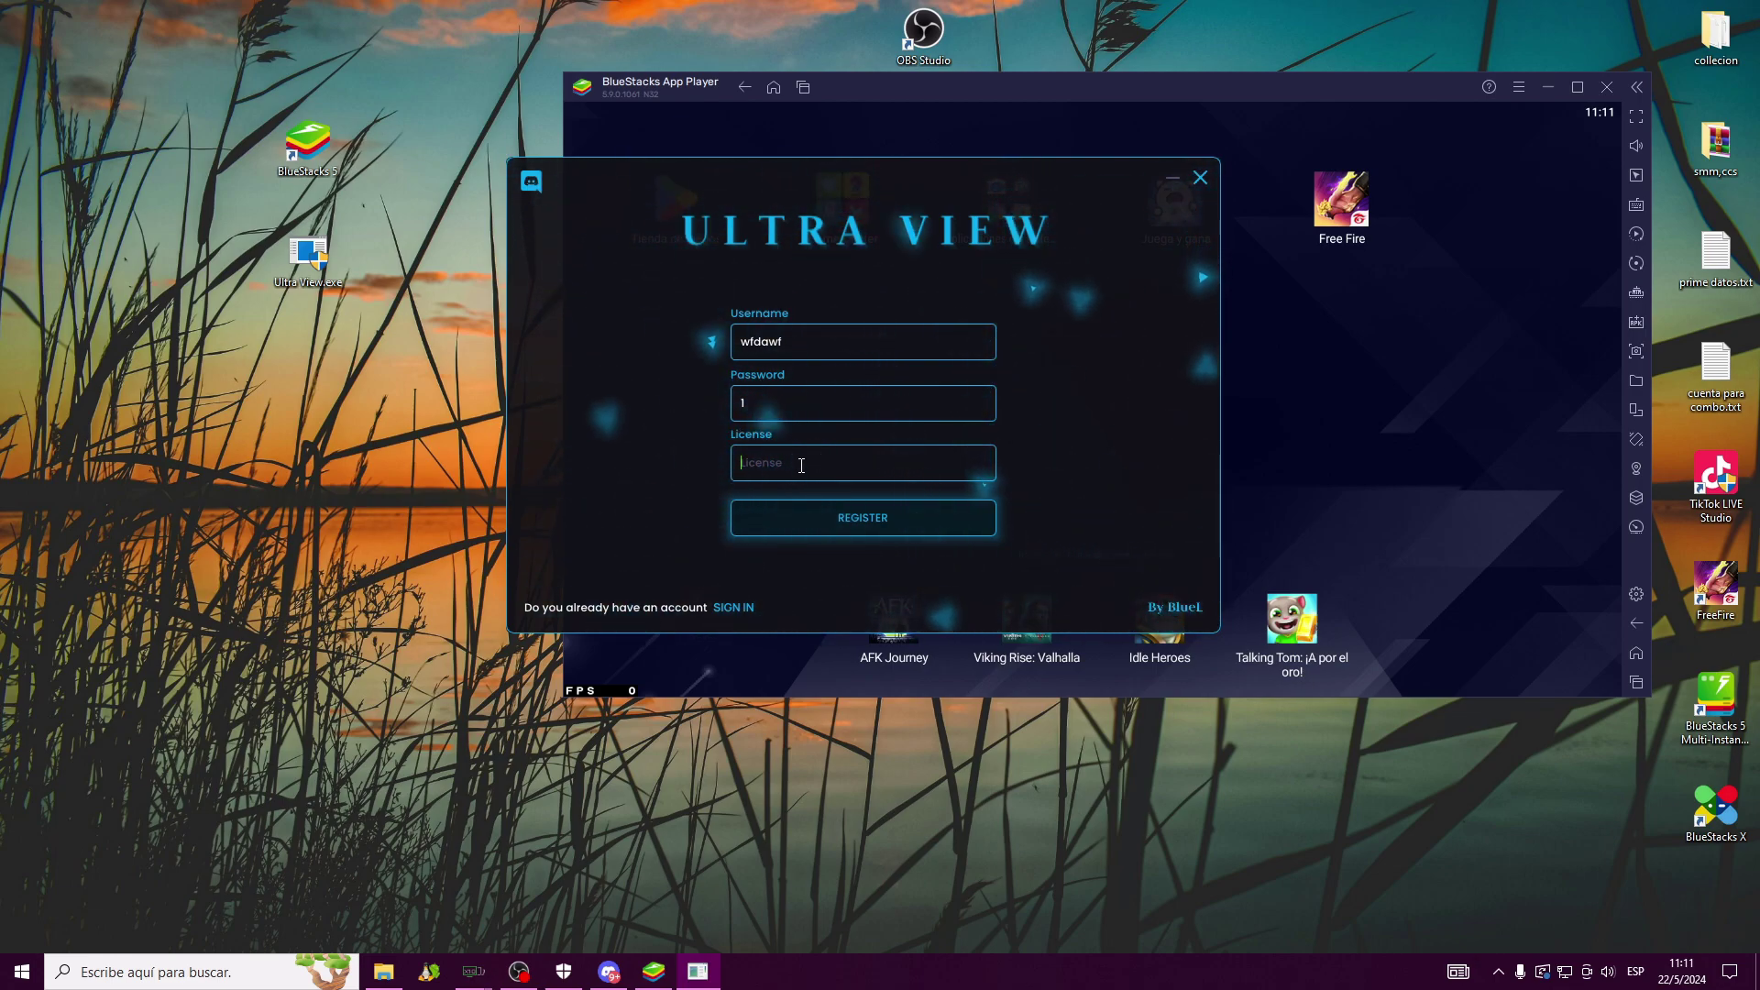
pyautogui.hotkey('ctrl', 'v')
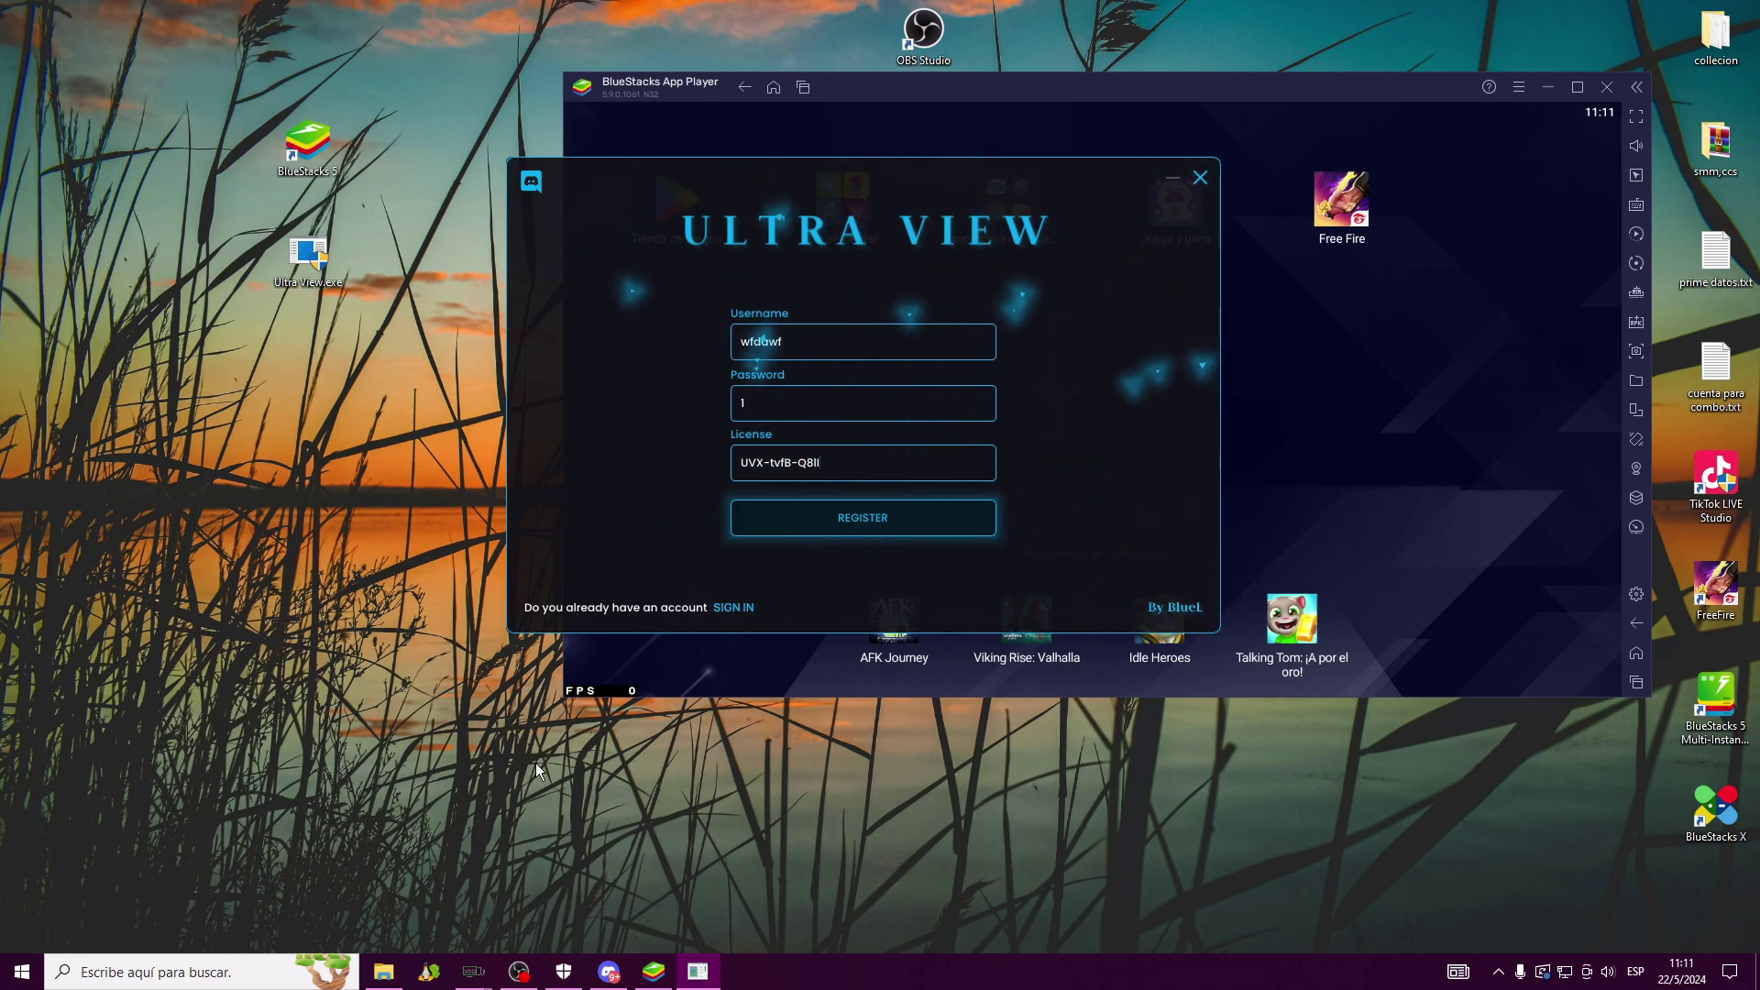
pyautogui.click(610, 971)
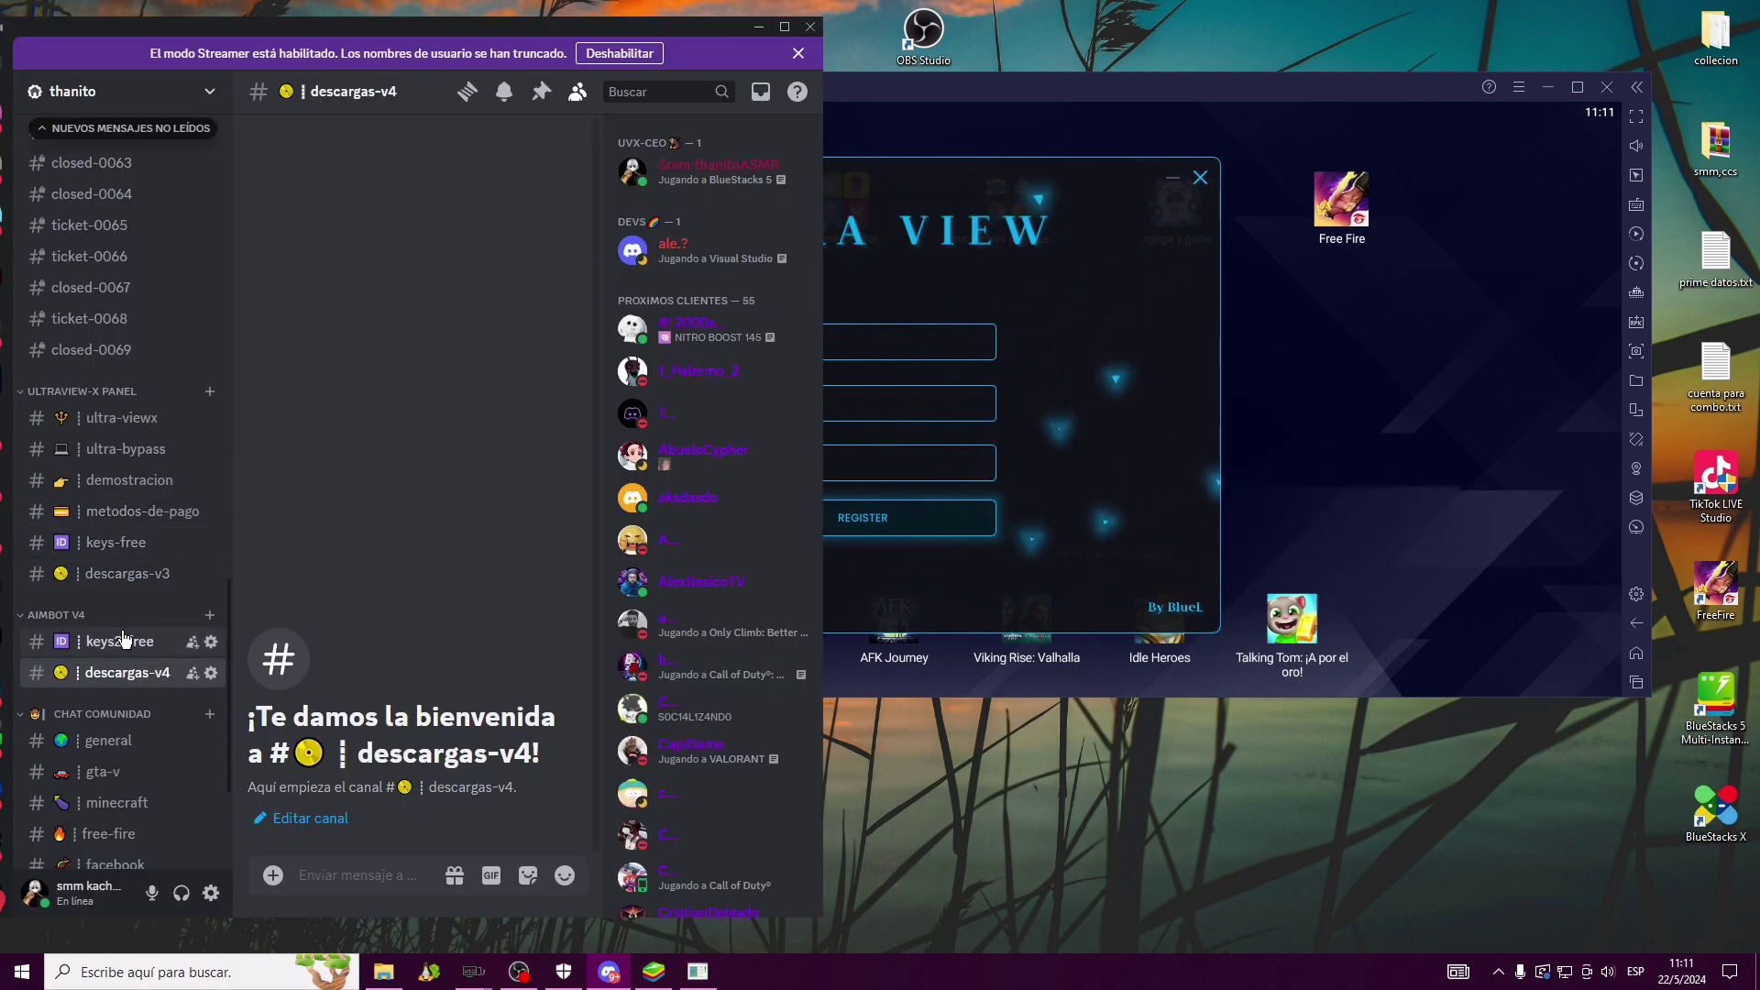
pyautogui.click(119, 641)
pyautogui.click(759, 26)
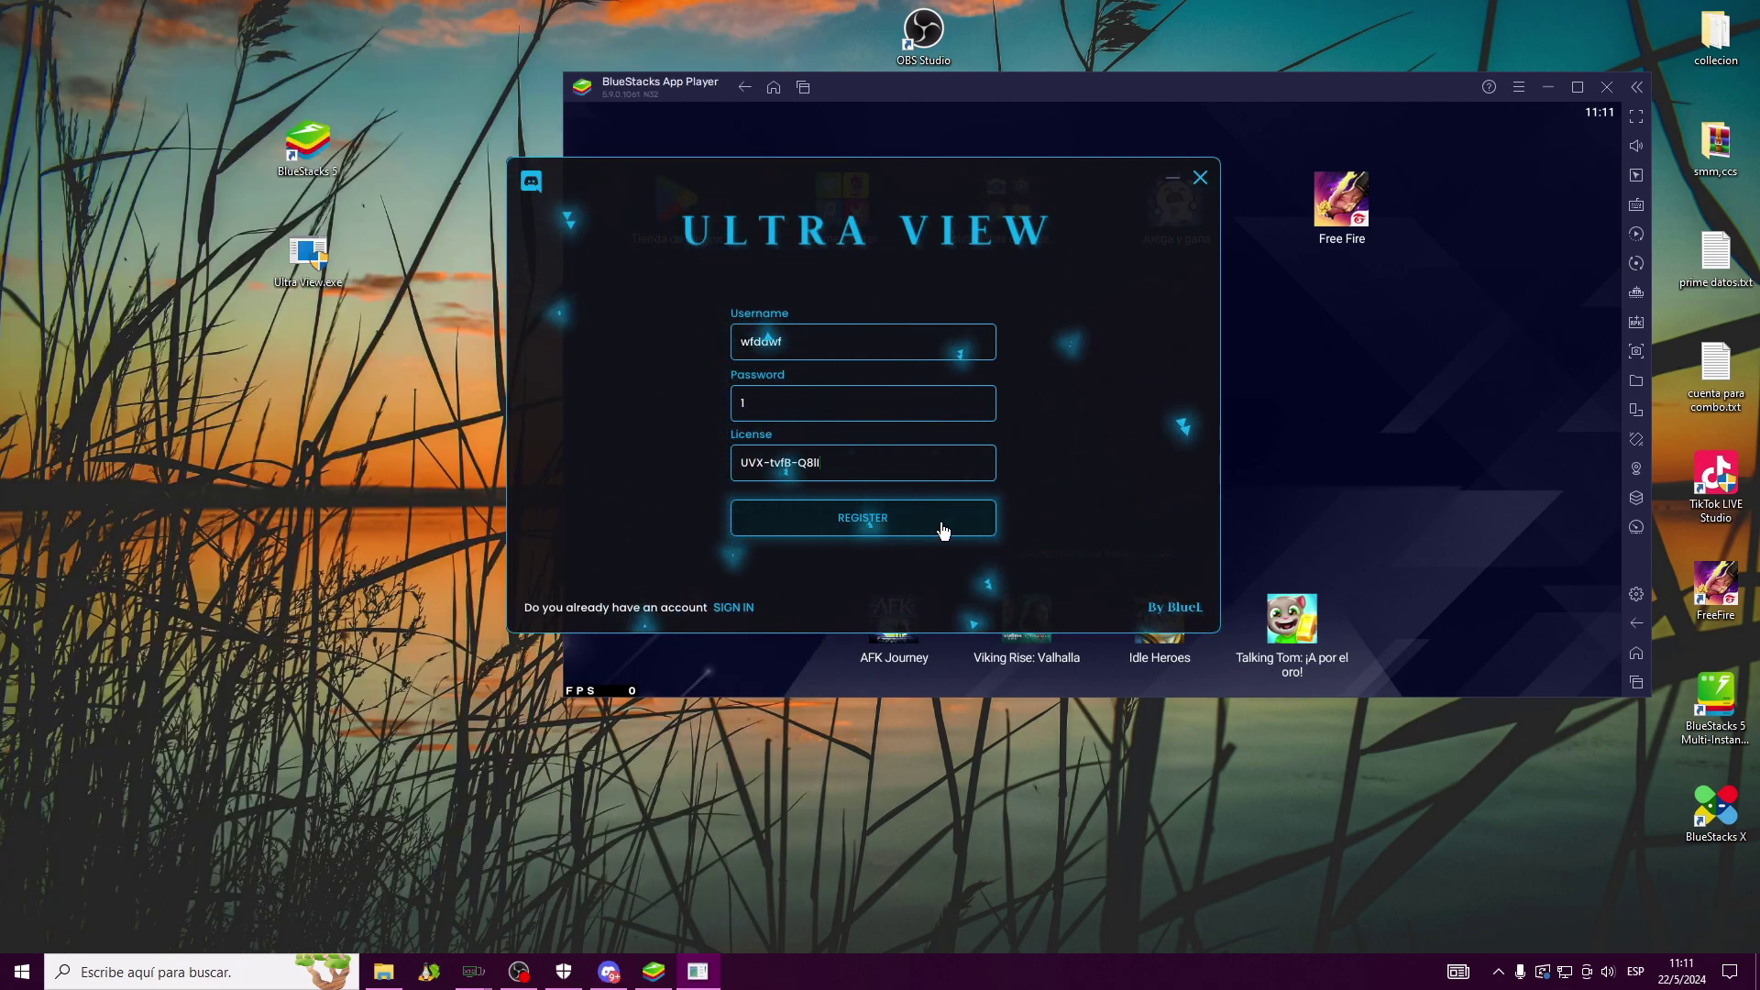
pyautogui.click(738, 610)
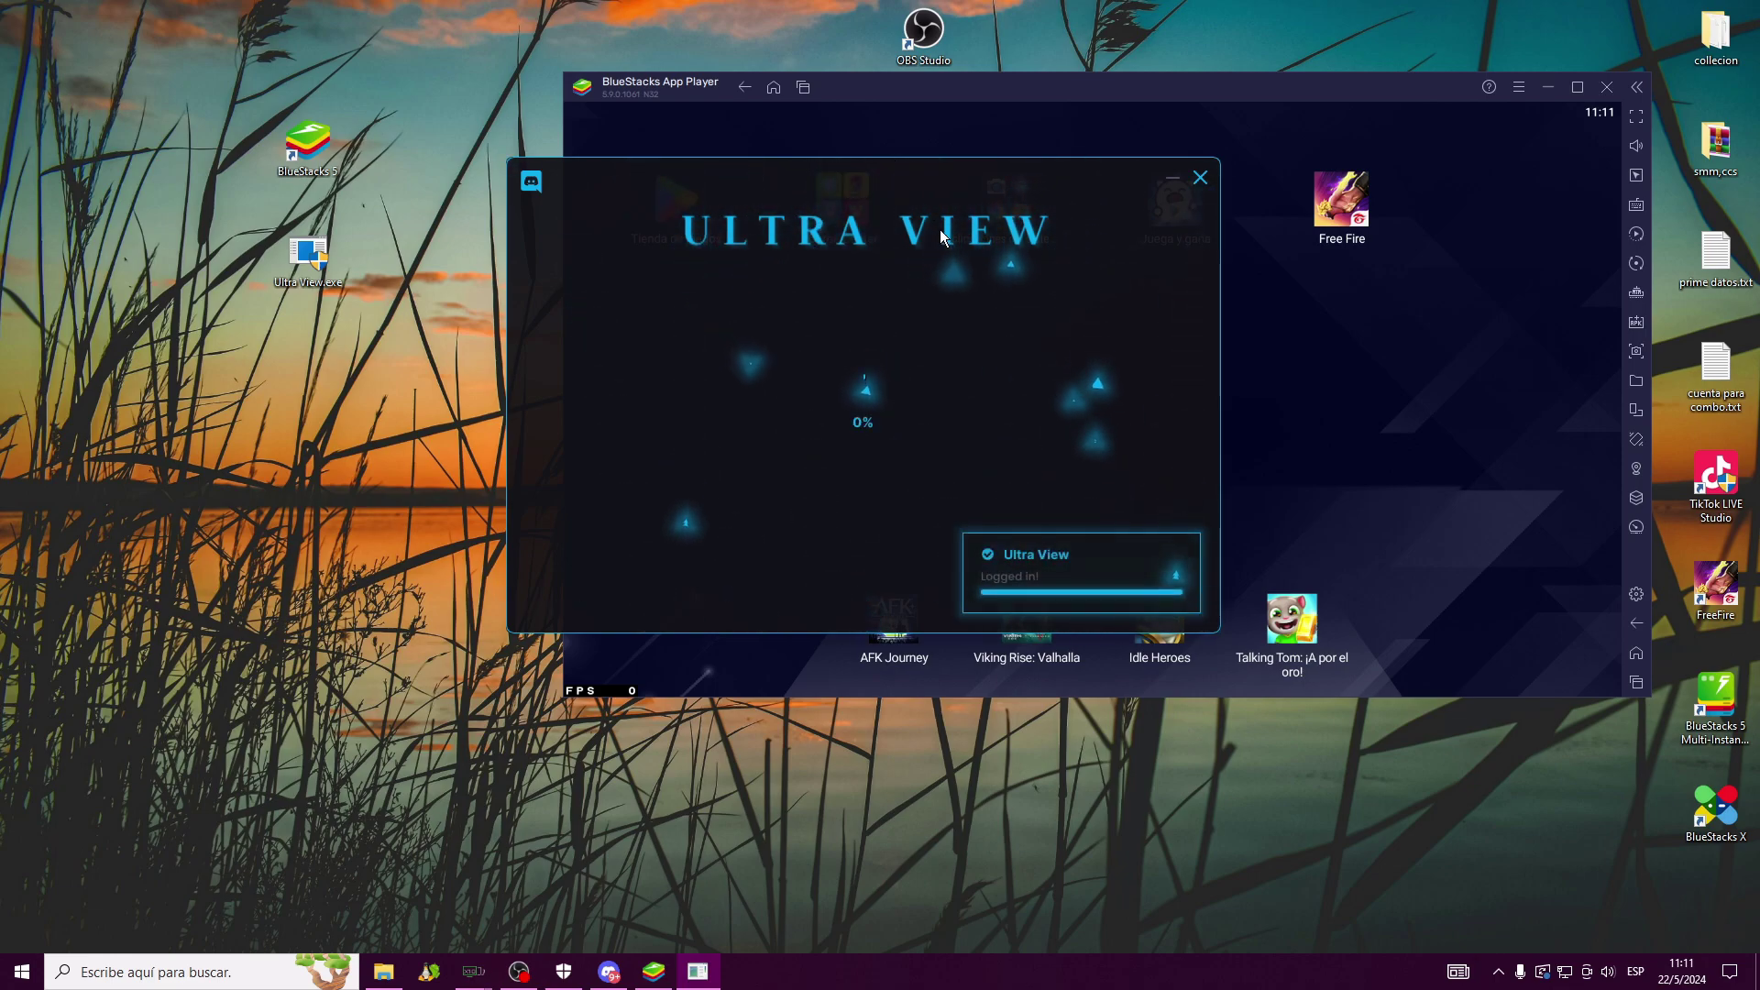
# Place the Ultra View panel top-left beside BlueStacks, open Aim Bot settings, and launch Free Fire
pyautogui.moveTo(918, 167); pyautogui.dragTo(526, 99)
pyautogui.moveTo(1075, 95); pyautogui.dragTo(1190, 26)
pyautogui.moveTo(567, 124); pyautogui.dragTo(471, 42)
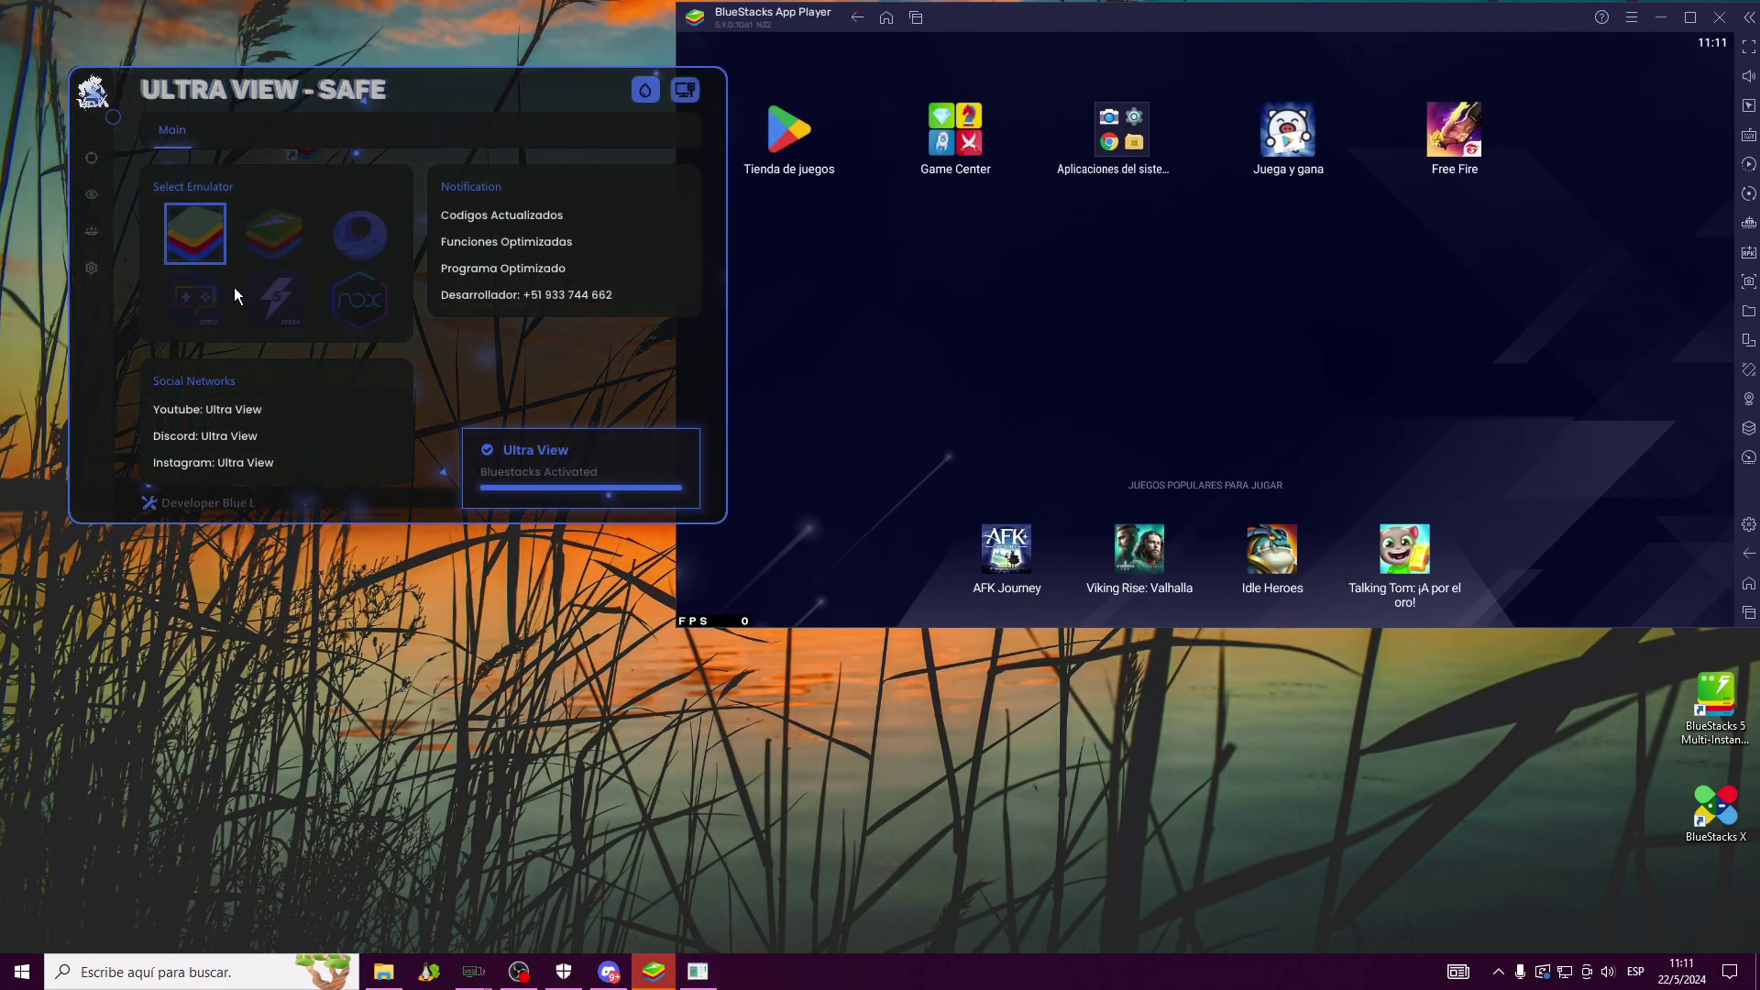
pyautogui.click(96, 162)
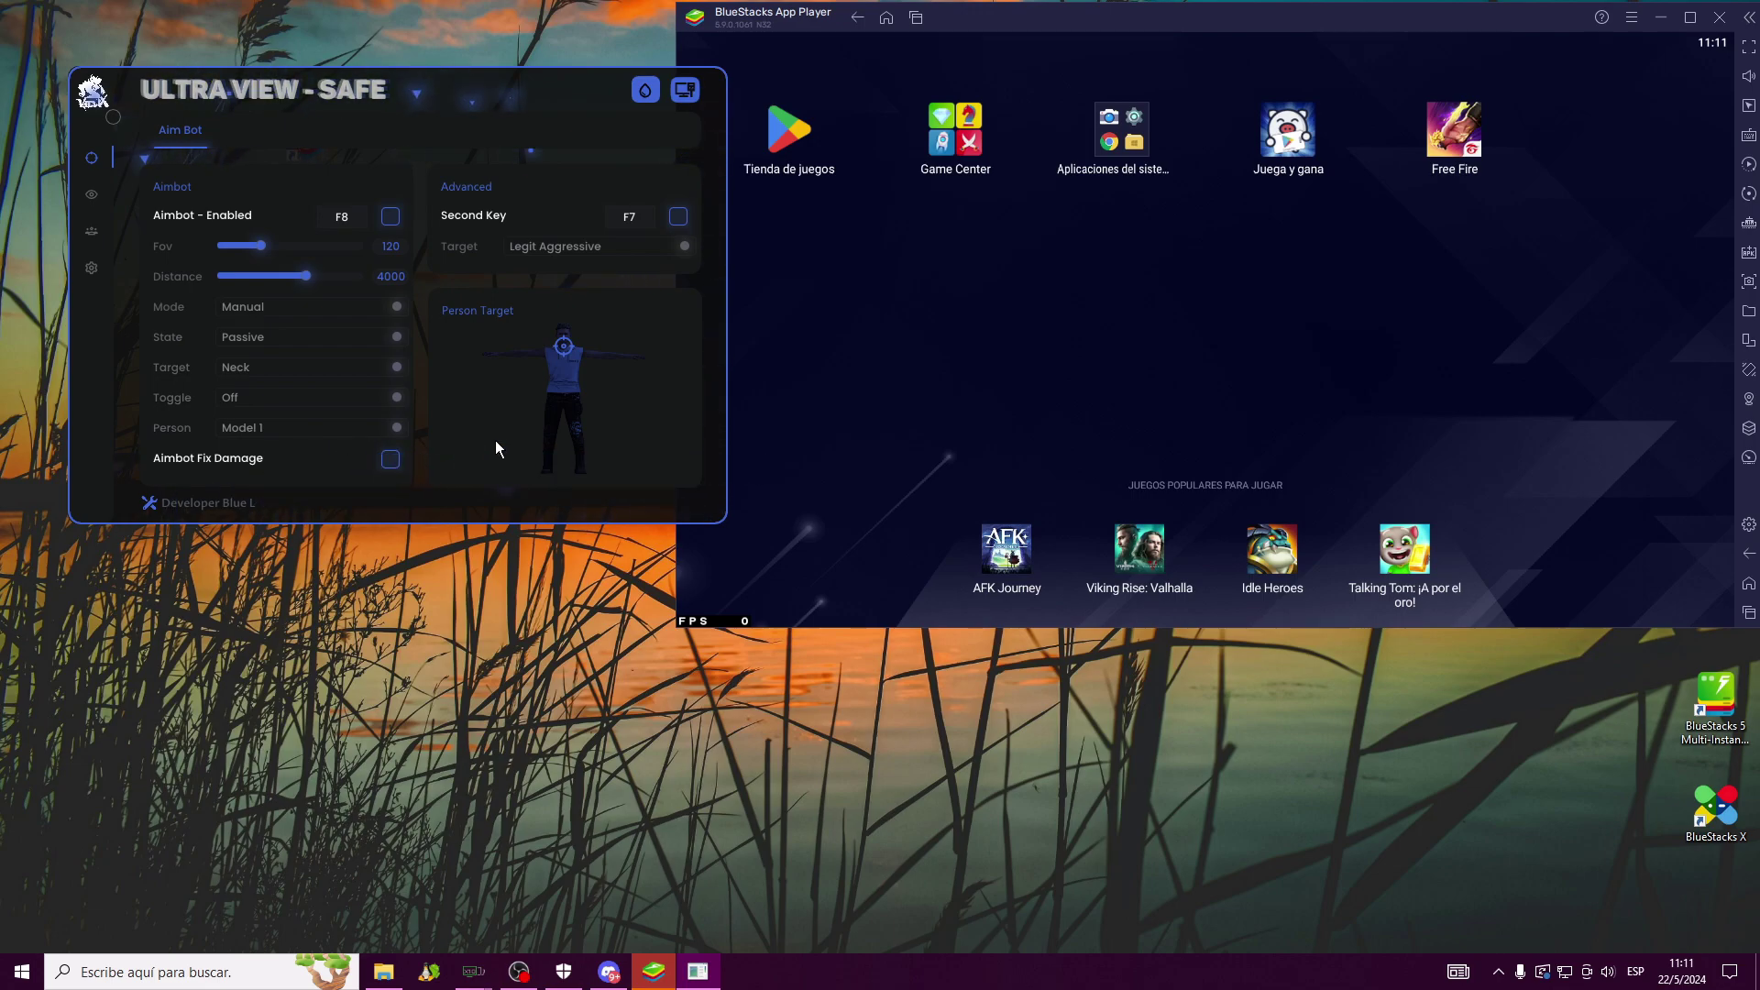
pyautogui.click(1454, 133)
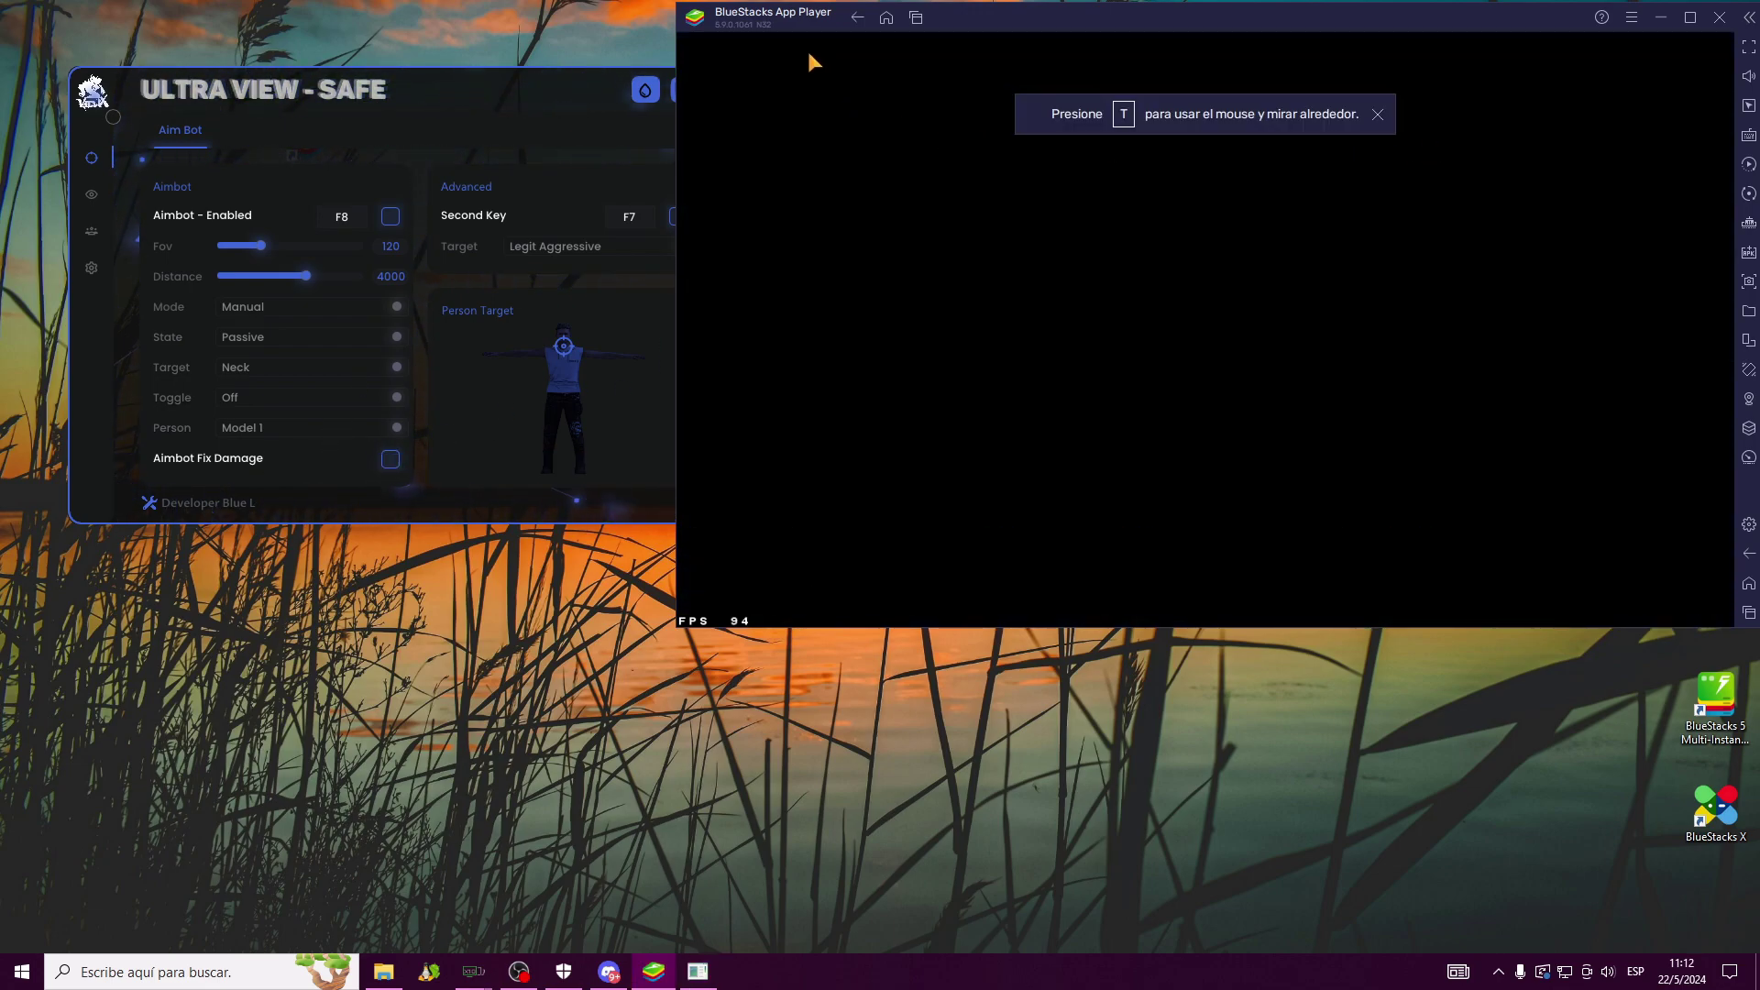
# Keep the panel in front of the emulator and tick Aimbot Fix Damage while Free Fire loads
pyautogui.moveTo(409, 88); pyautogui.dragTo(388, 70)
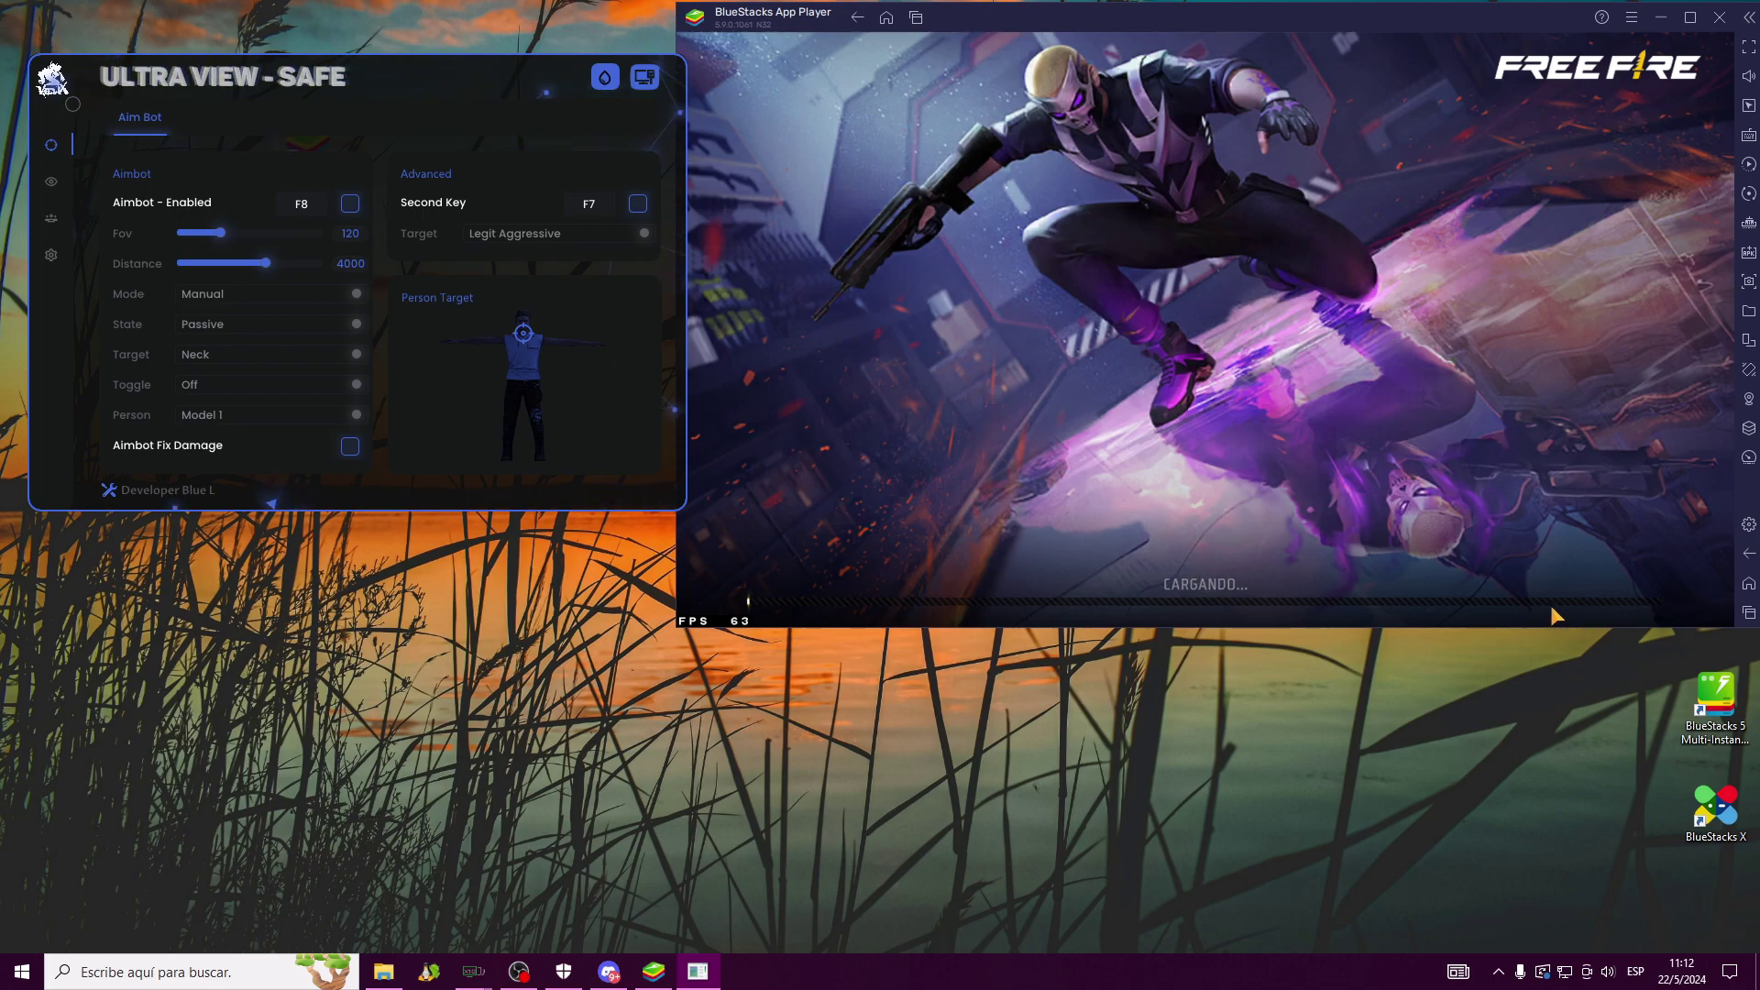
pyautogui.moveTo(645, 77)
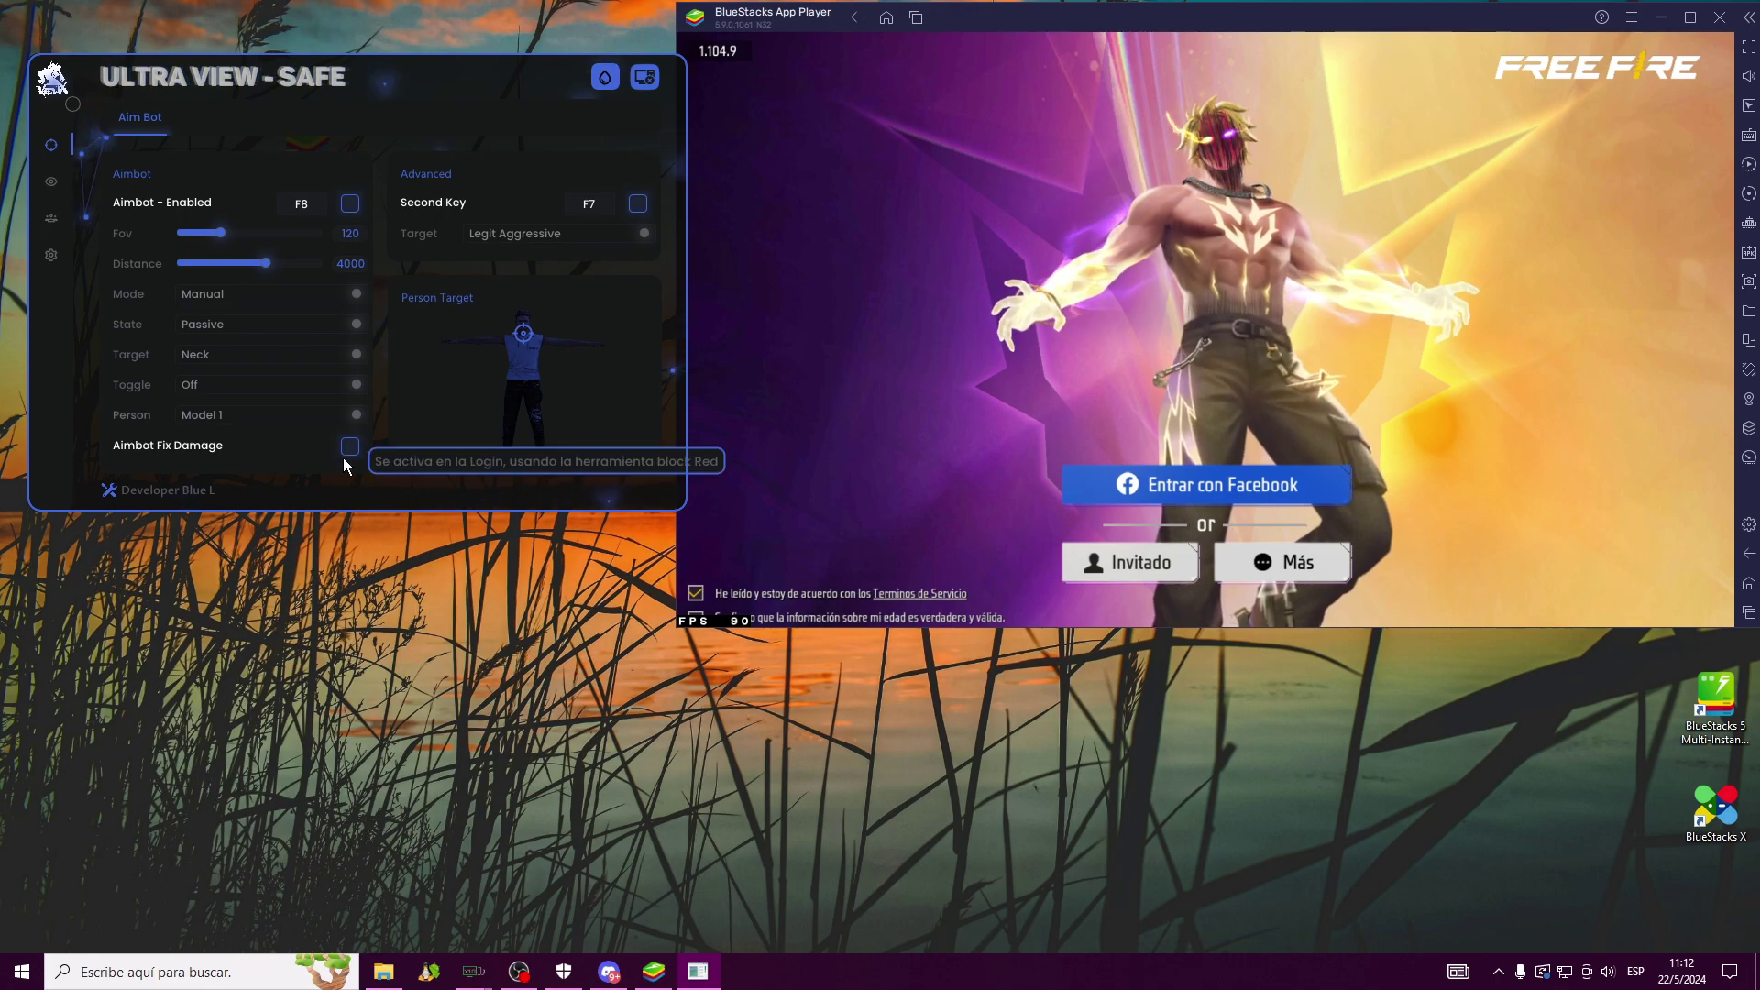
pyautogui.moveTo(352, 449)
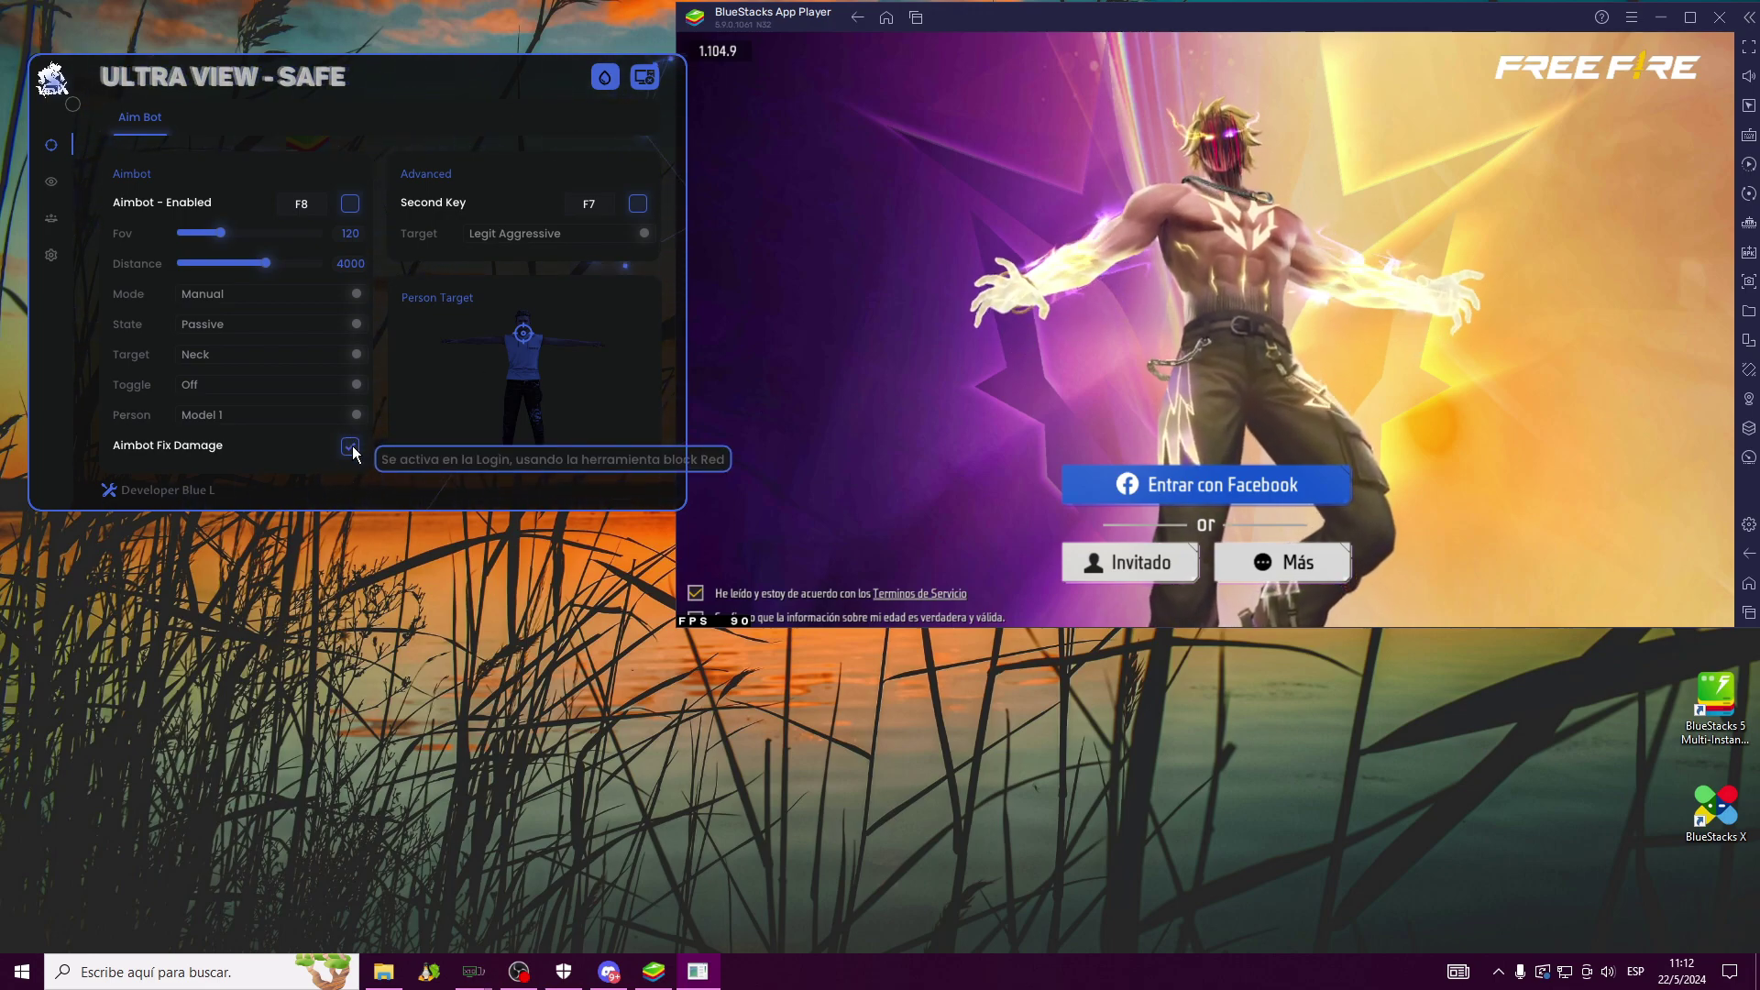
pyautogui.click(351, 446)
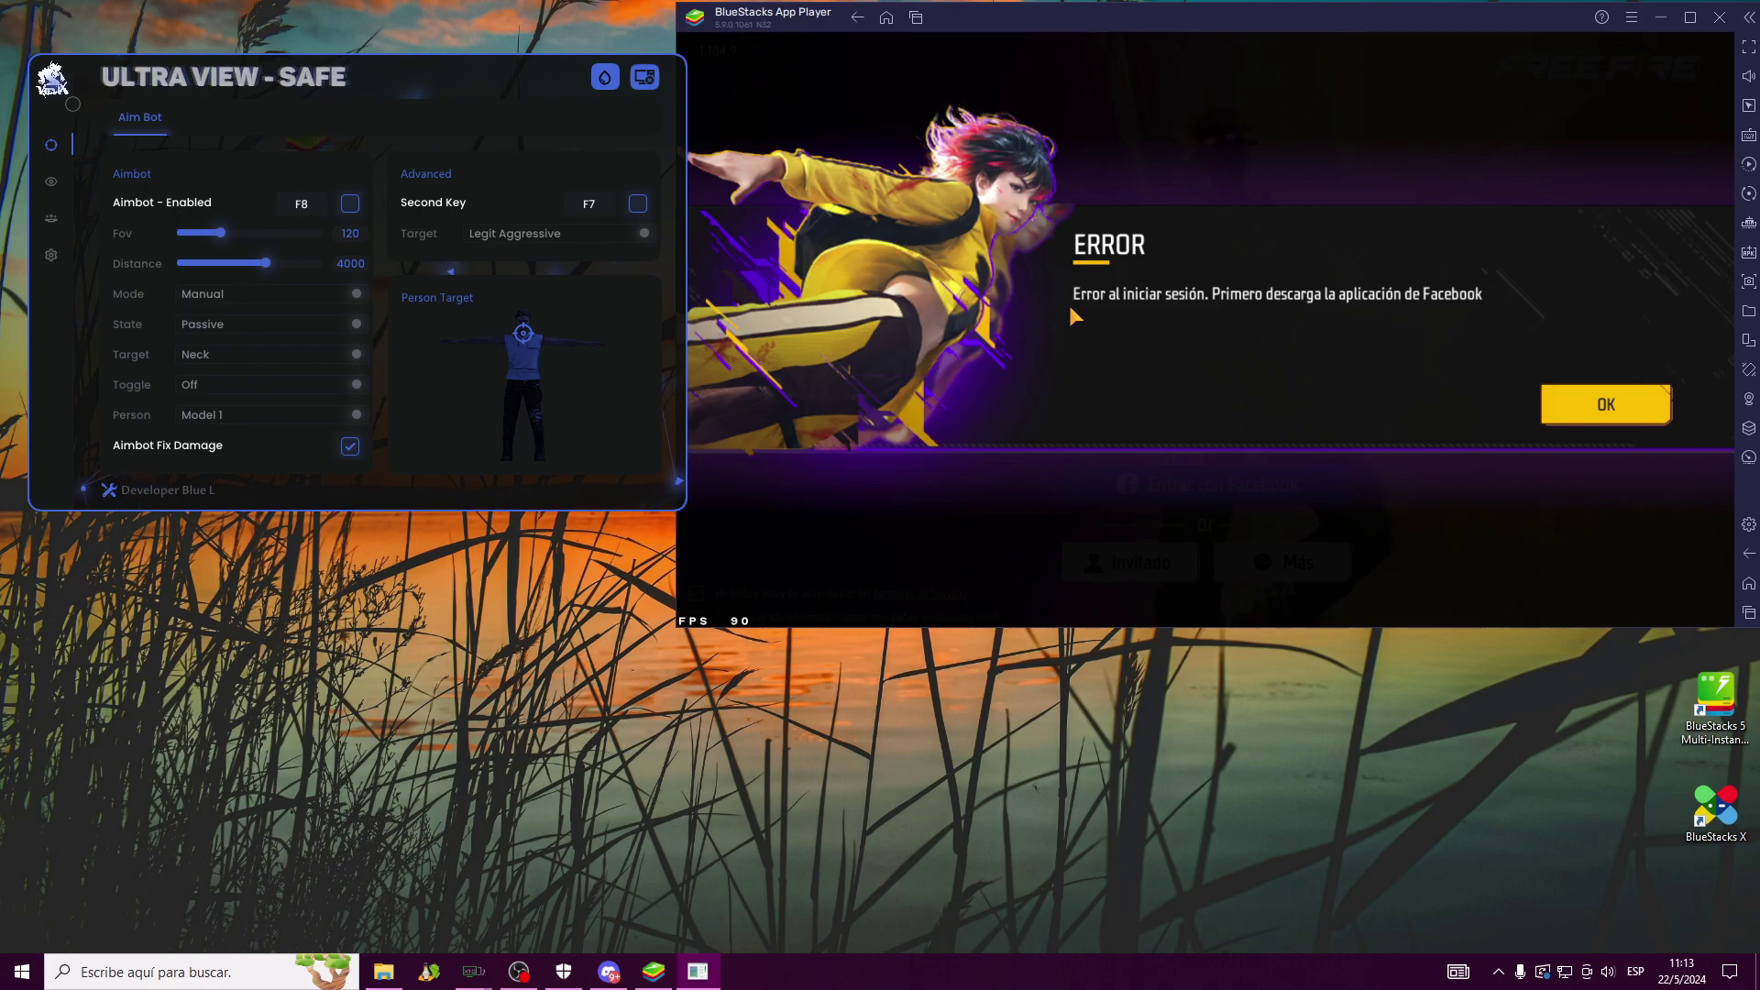
# Dismiss the login error and sign in to Free Fire with the linked Facebook account
pyautogui.click(1588, 420)
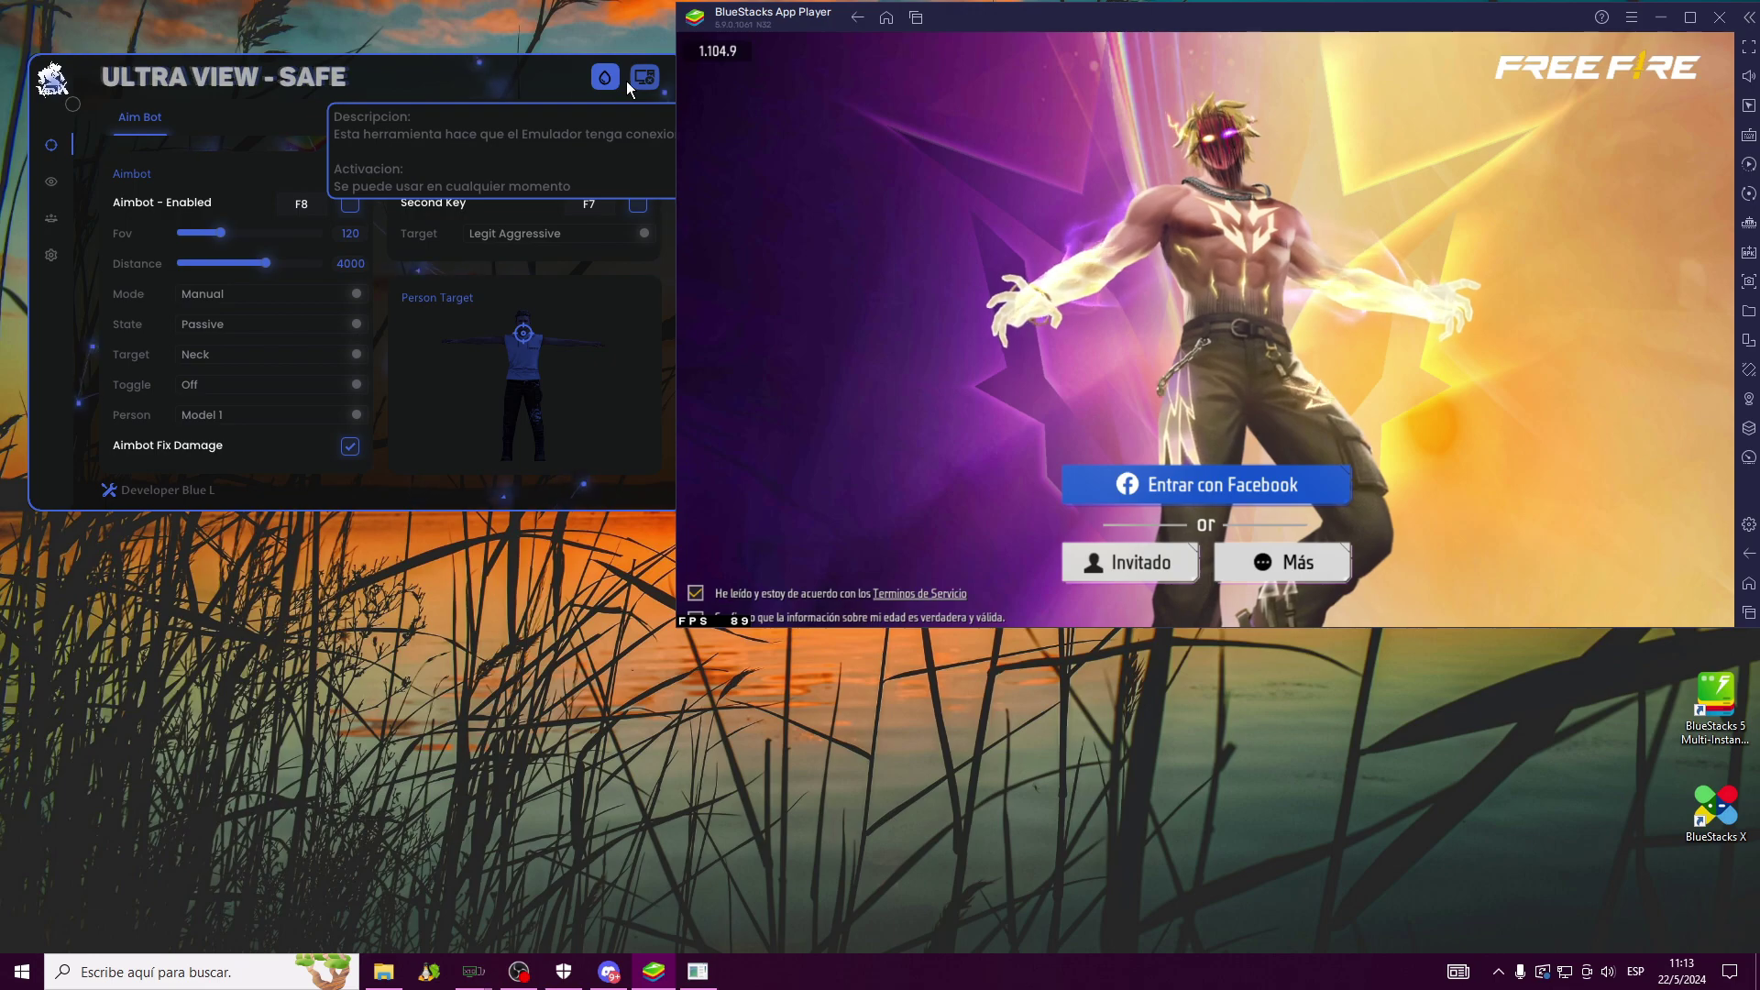
pyautogui.moveTo(515, 73); pyautogui.dragTo(502, 66)
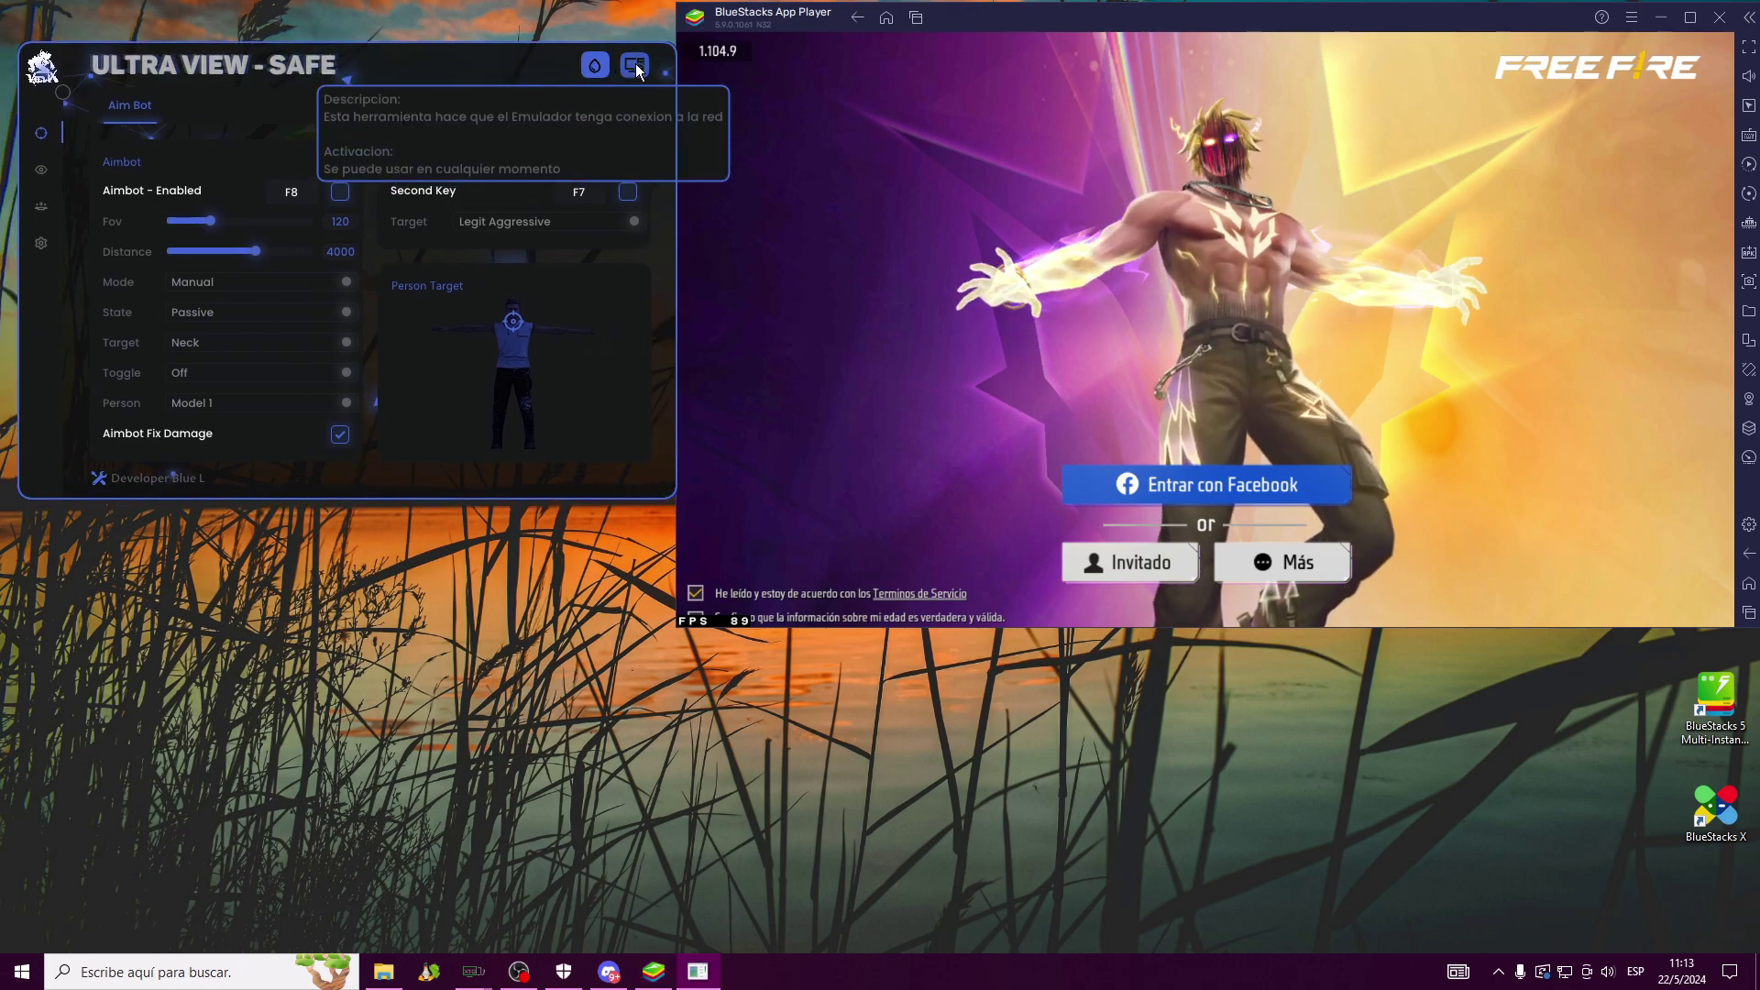
pyautogui.click(1317, 483)
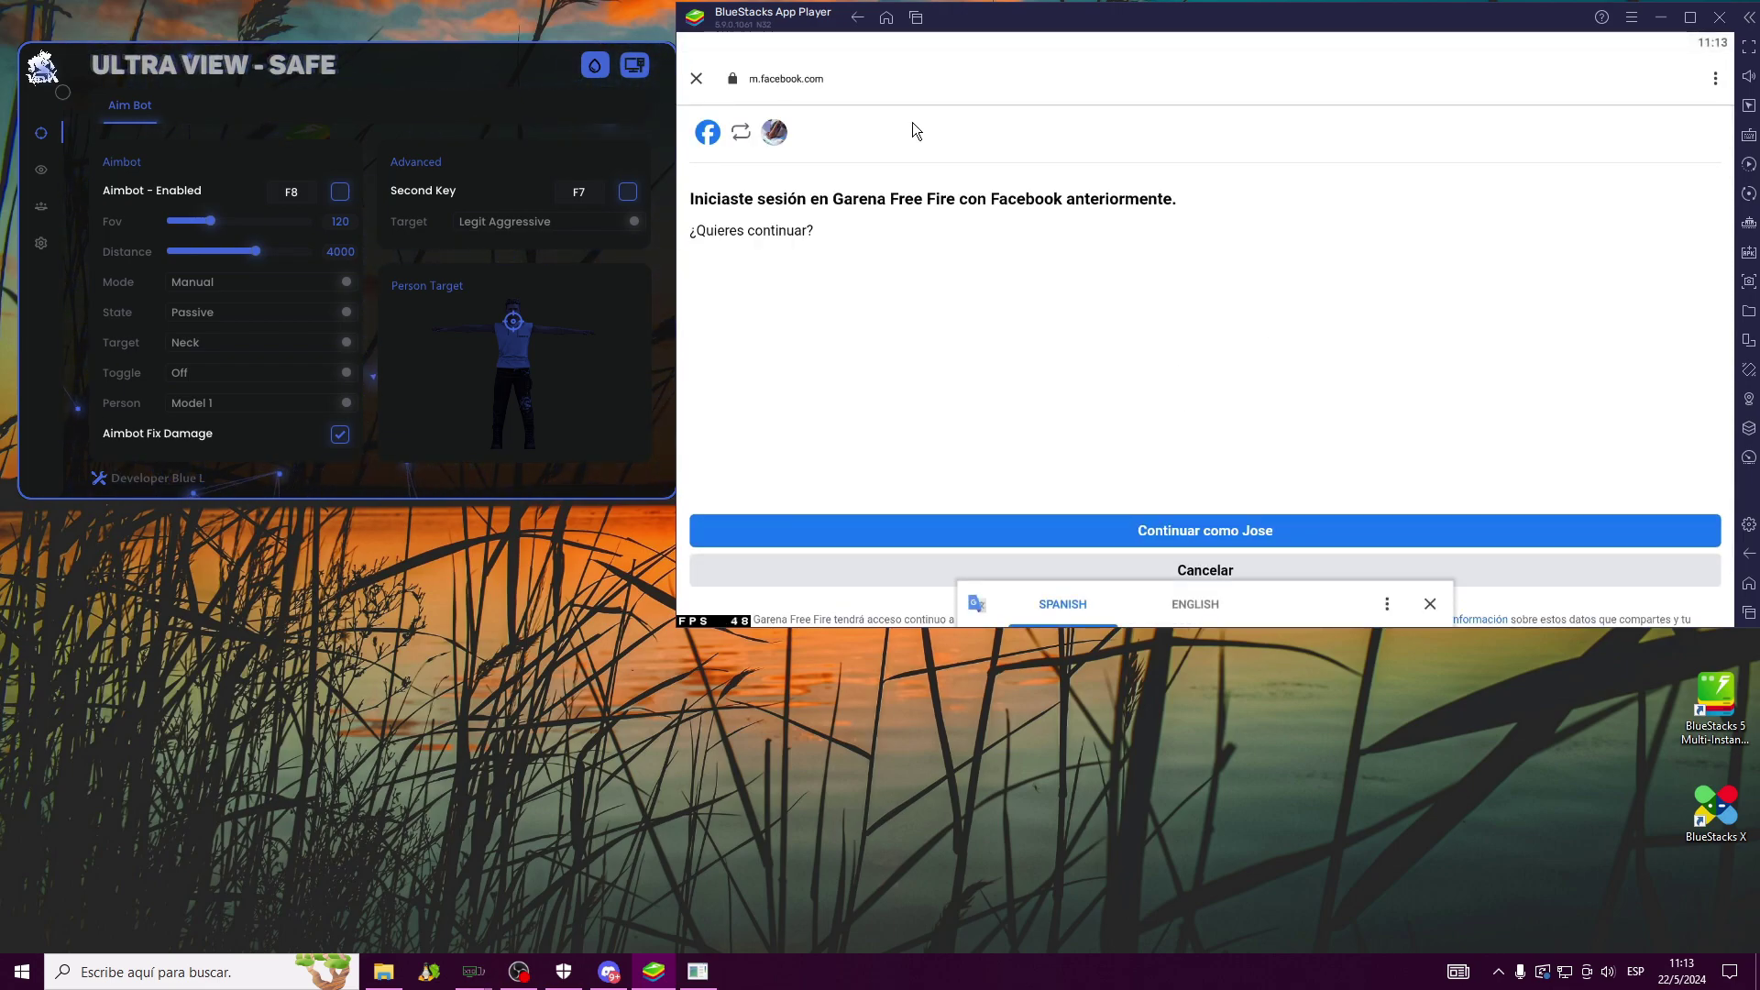
pyautogui.click(1312, 520)
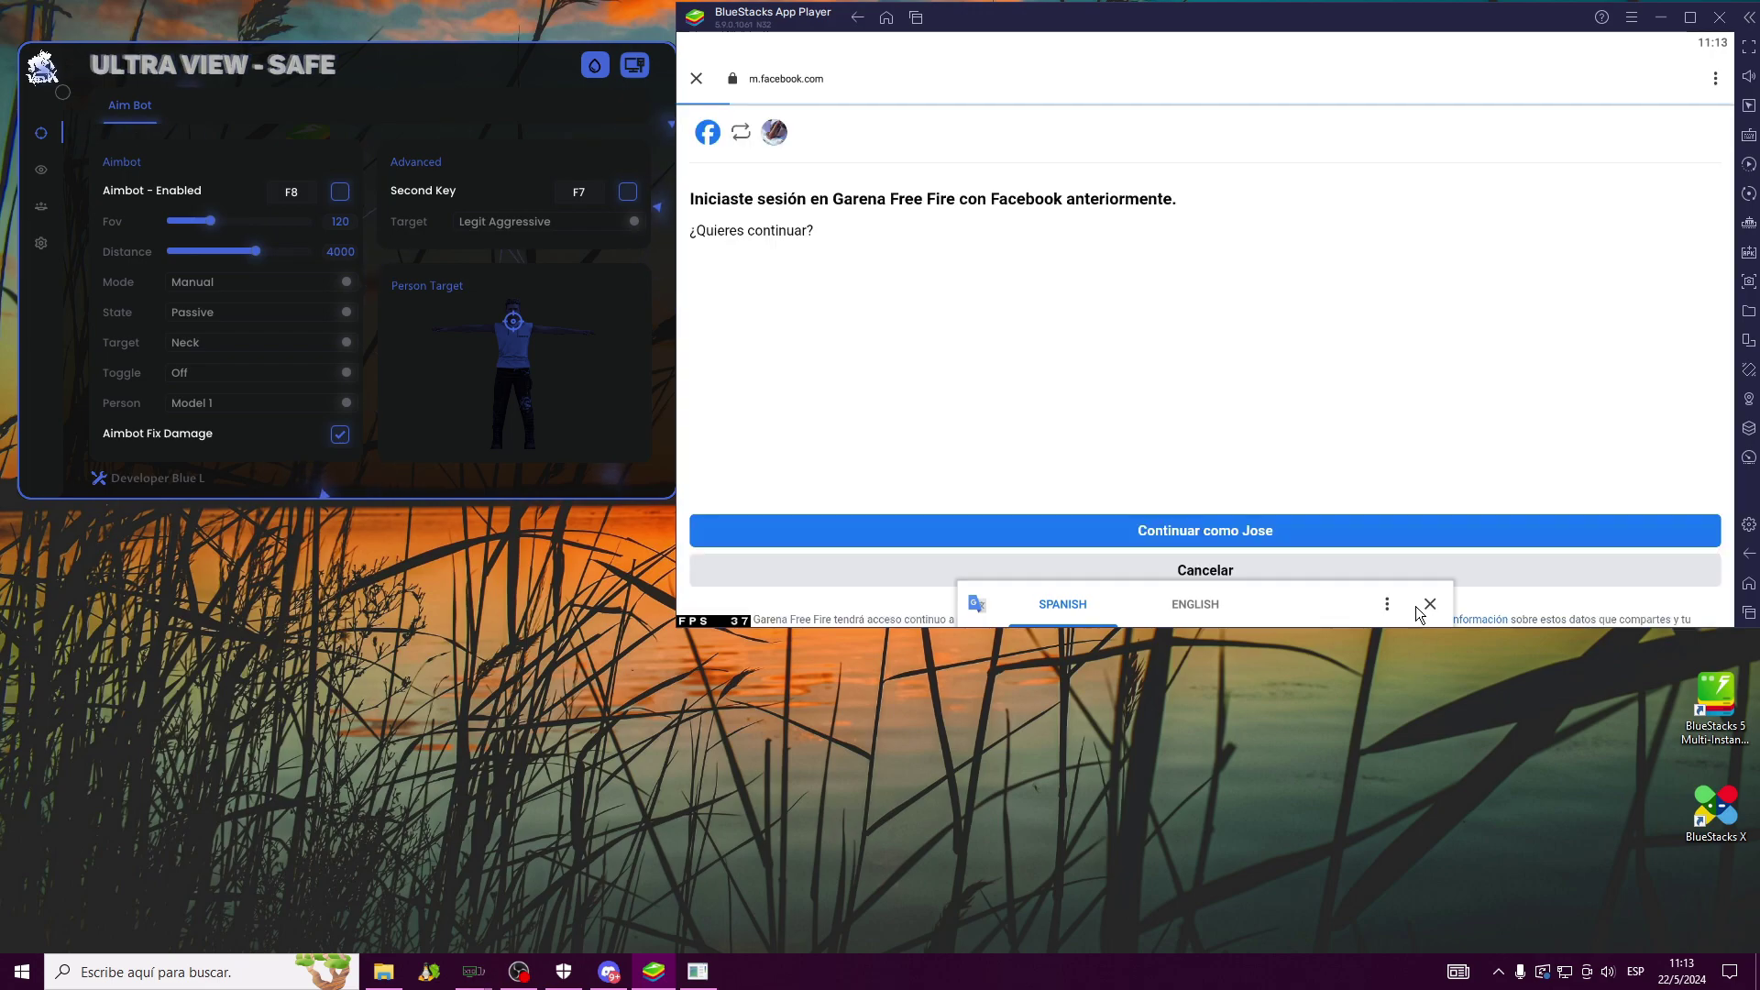
pyautogui.click(1263, 528)
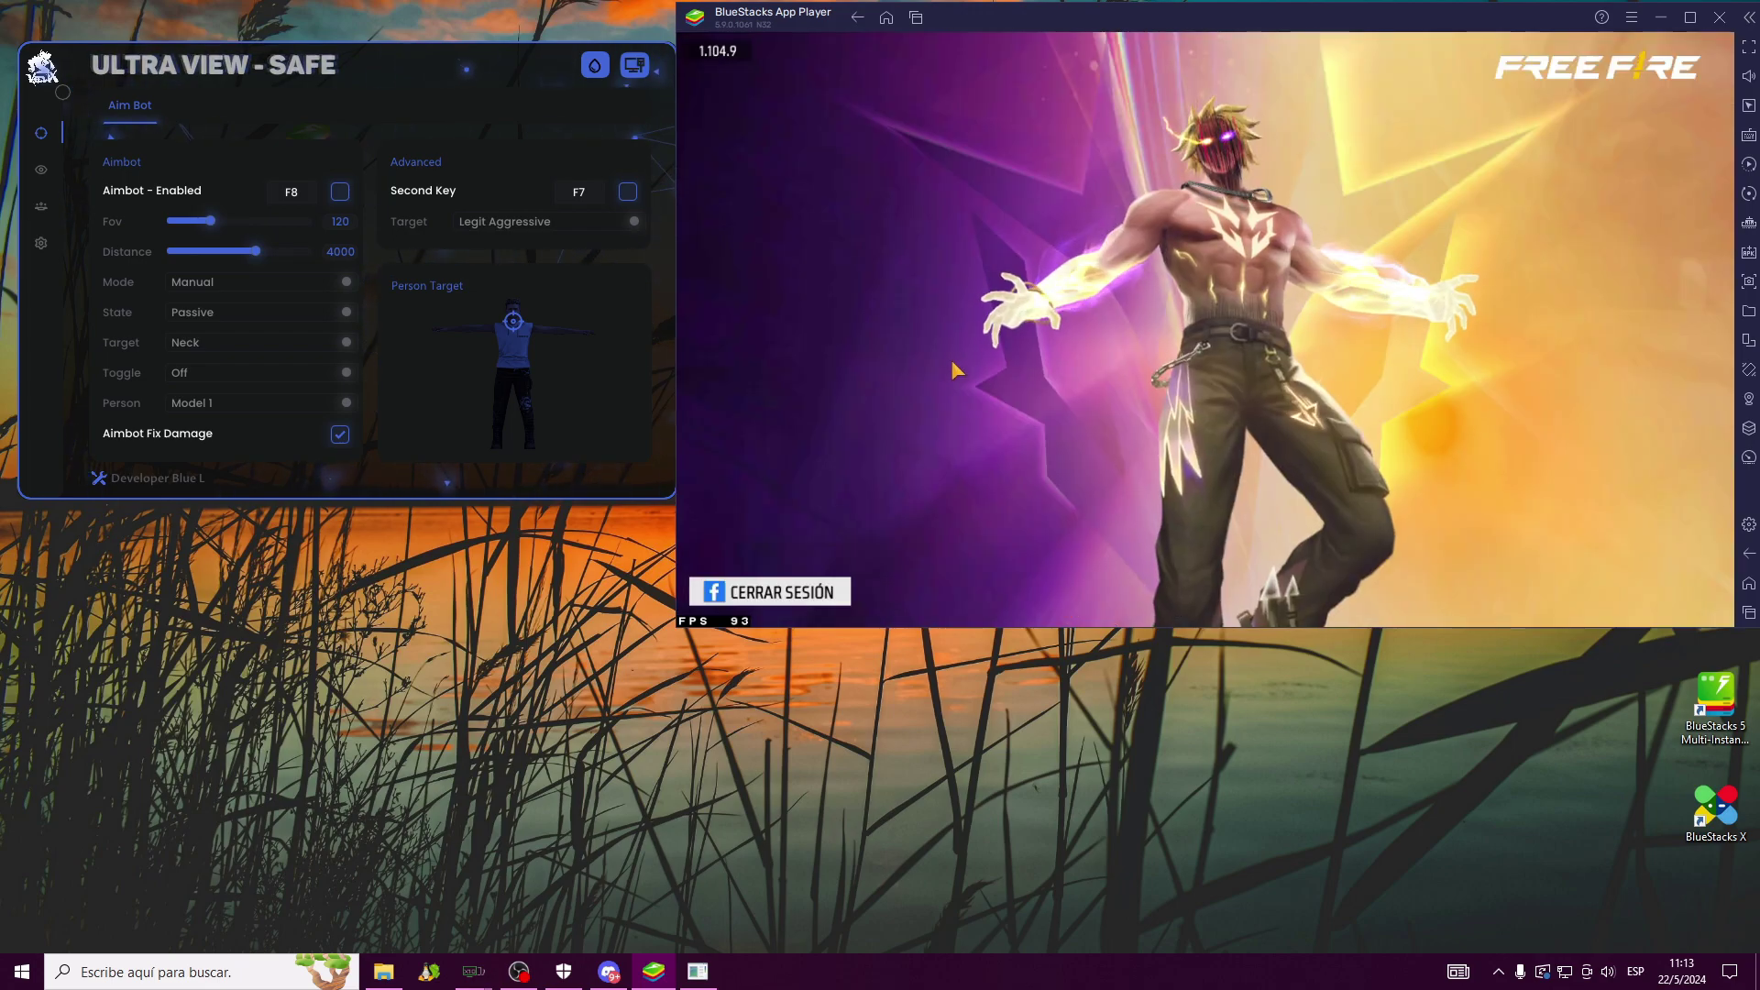
# Log out of Facebook, sign in again, and enter the game from the start screen
pyautogui.click(724, 589)
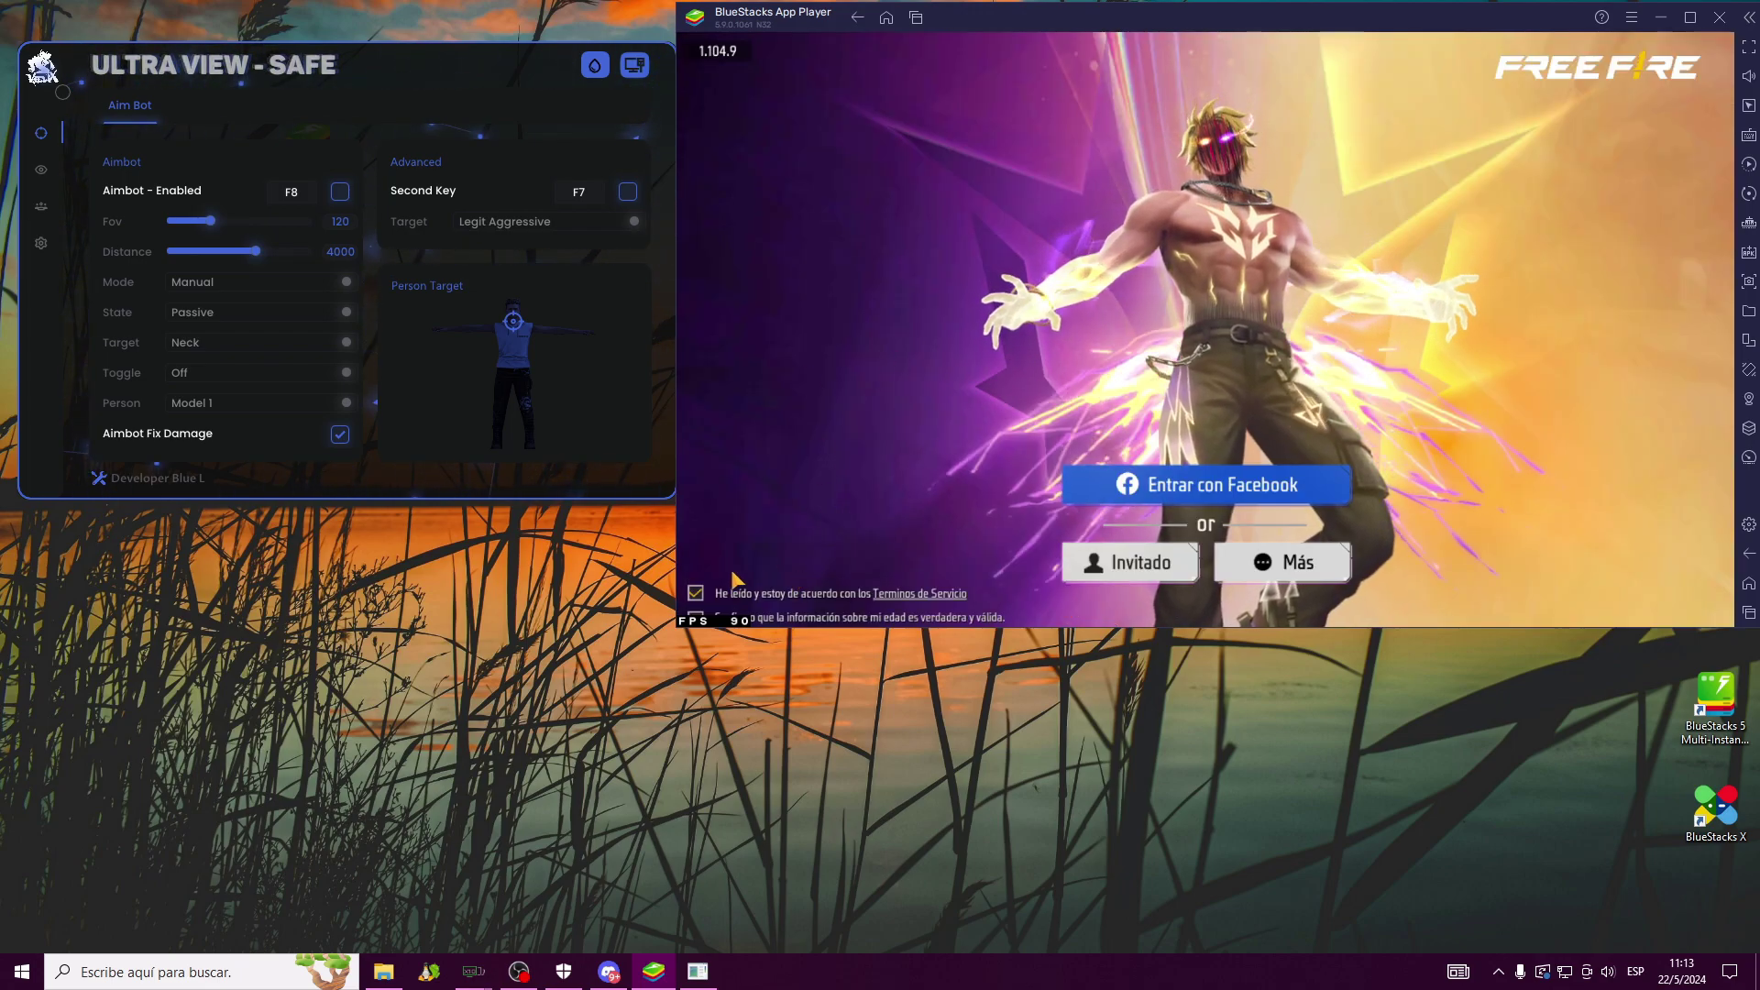
pyautogui.click(1196, 474)
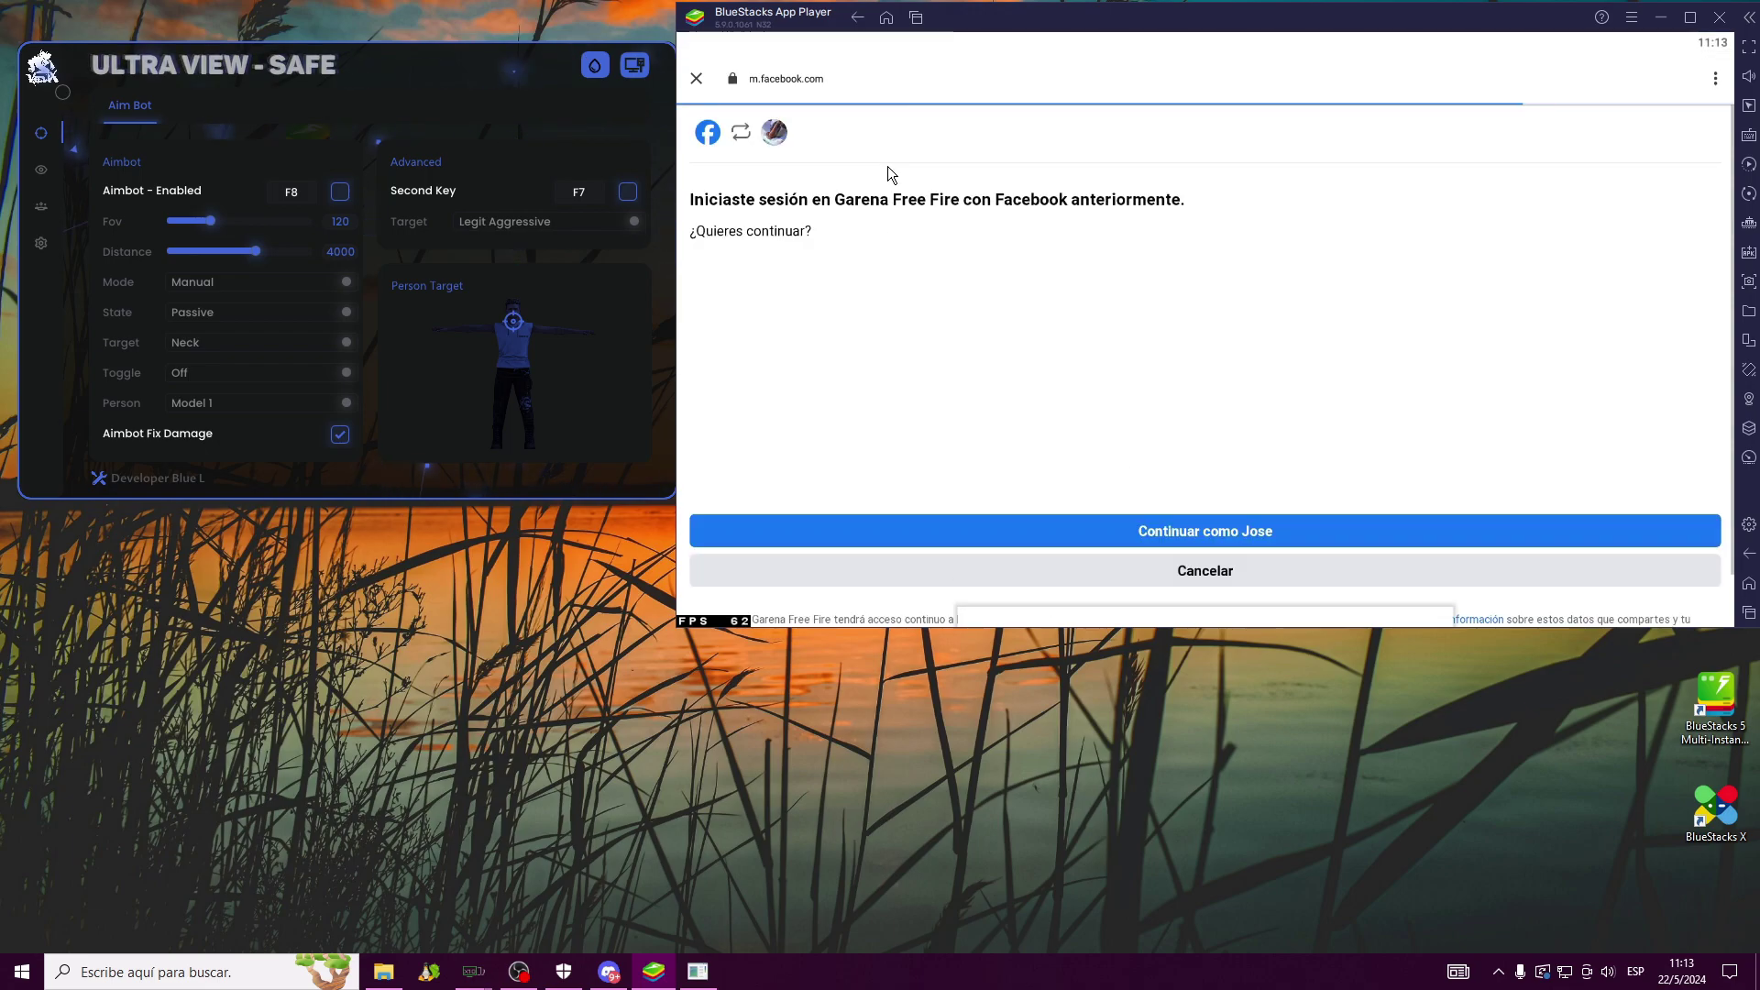
pyautogui.click(1209, 530)
pyautogui.click(1197, 525)
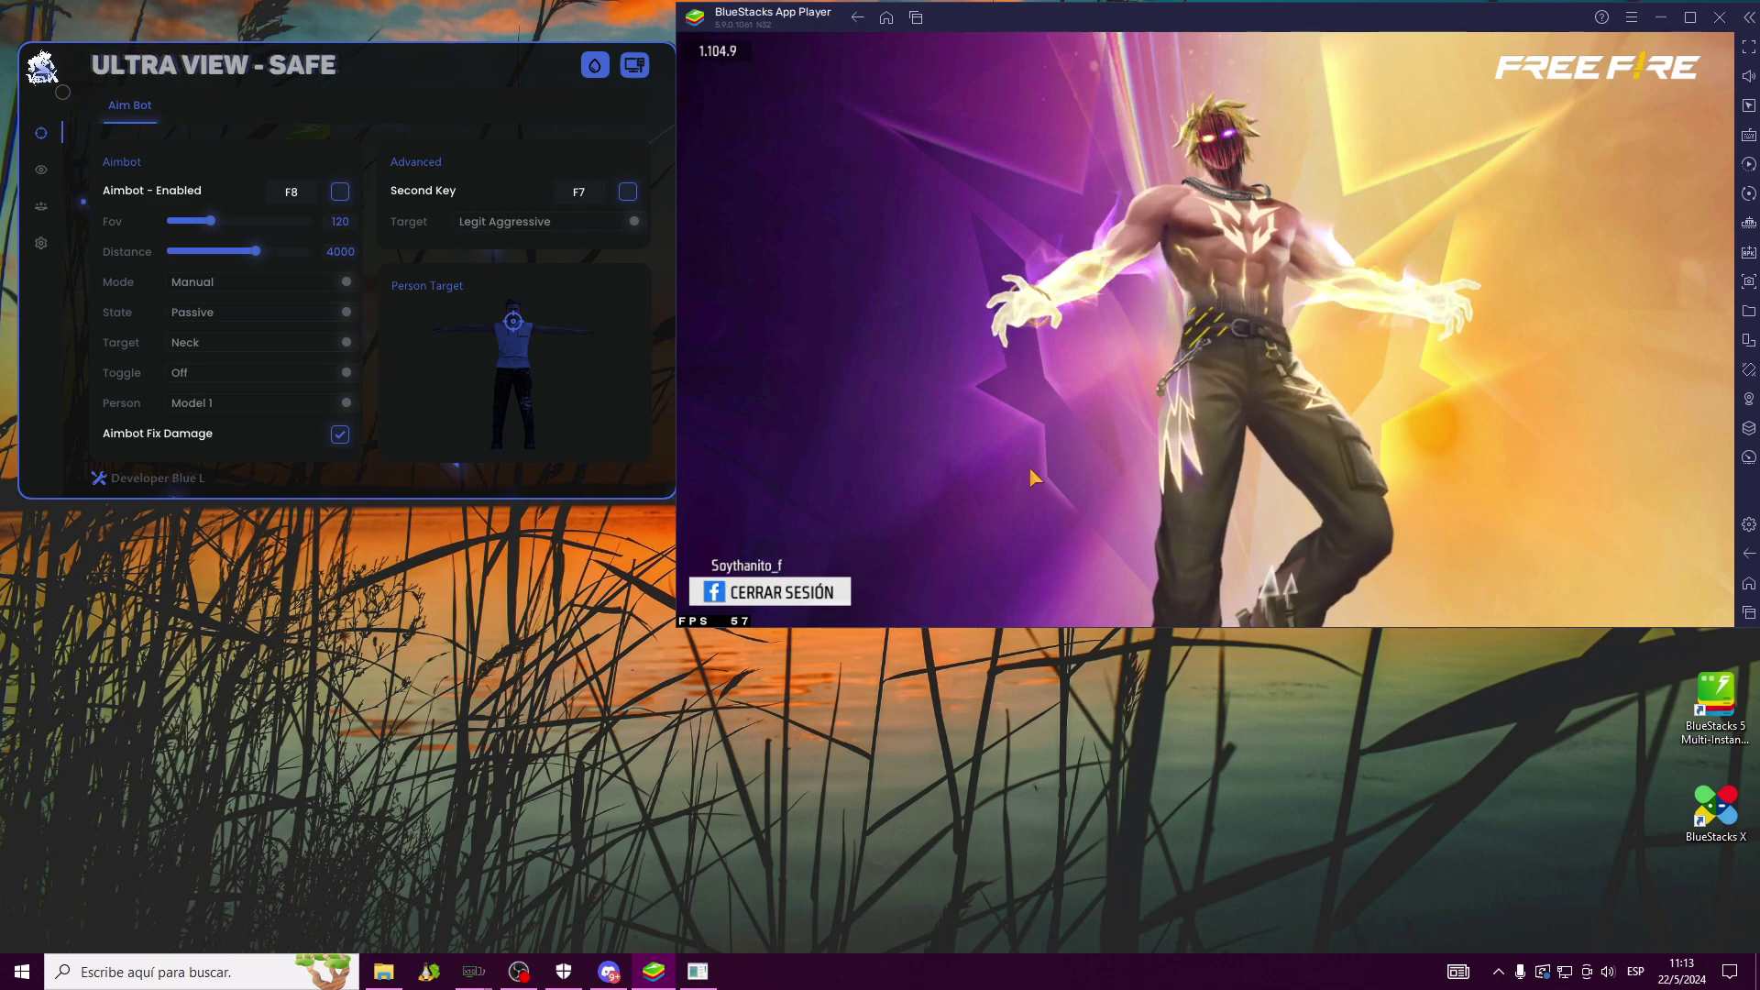
pyautogui.click(1167, 396)
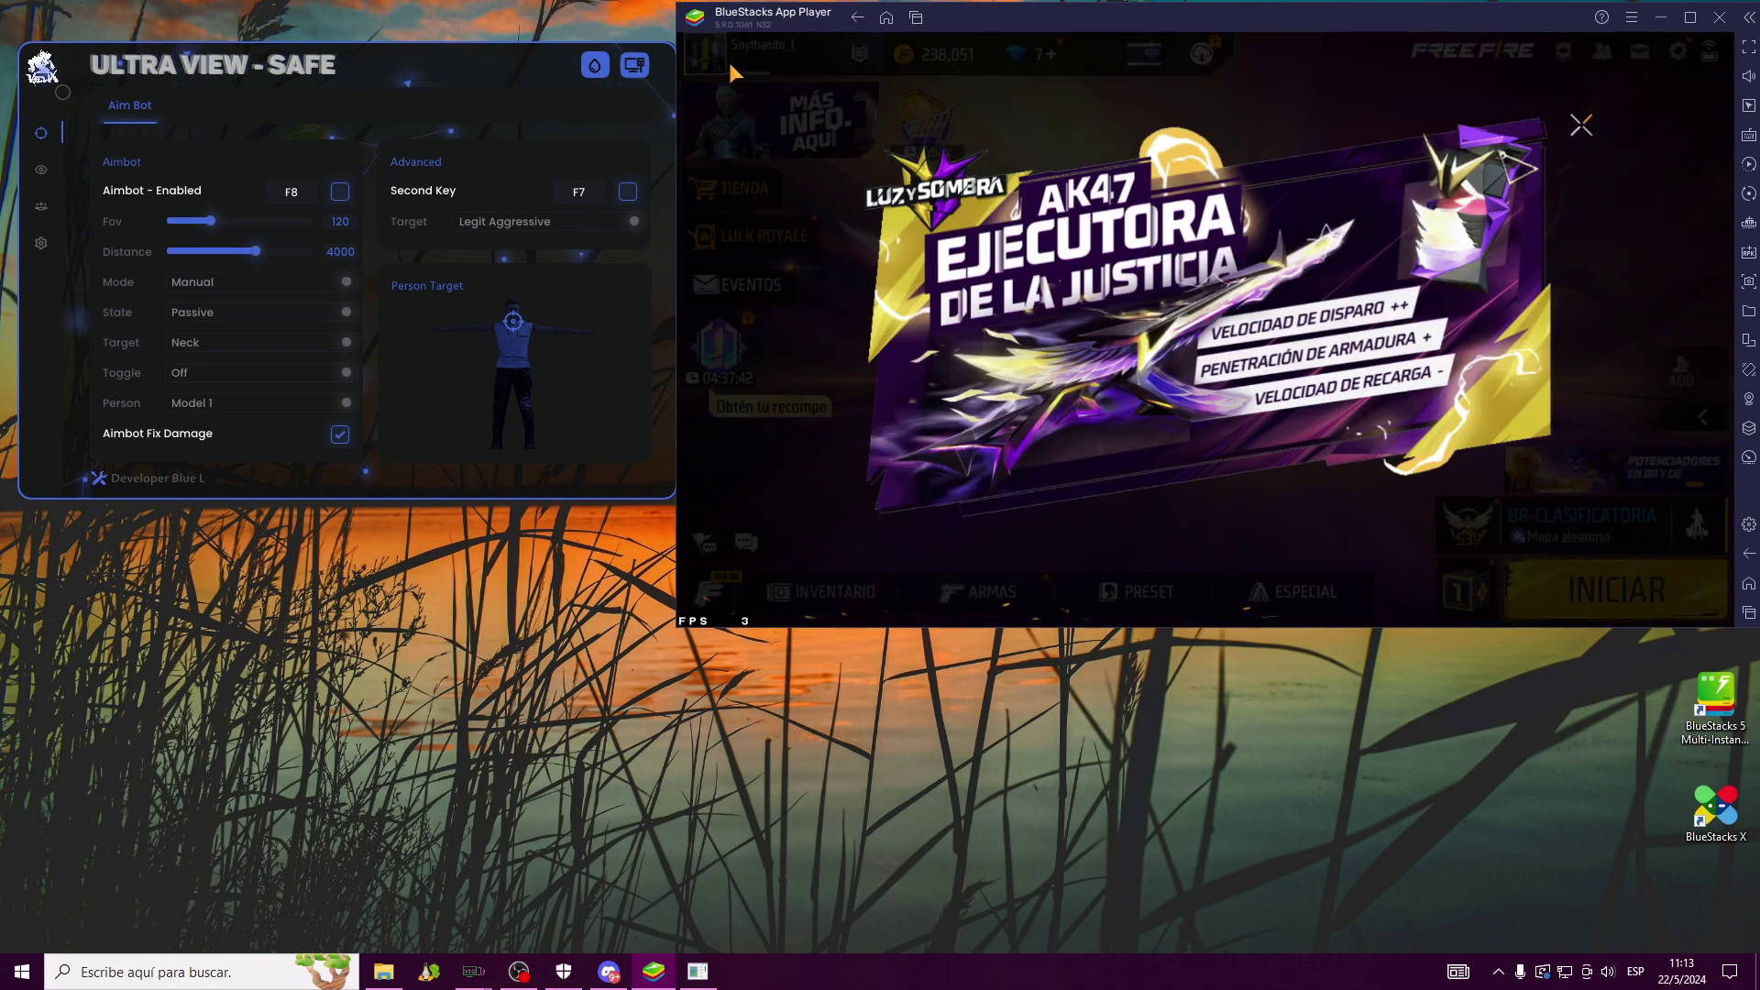
# Close the promo and start a Free Fire ENTRENAMIENTO training match
pyautogui.click(1593, 521)
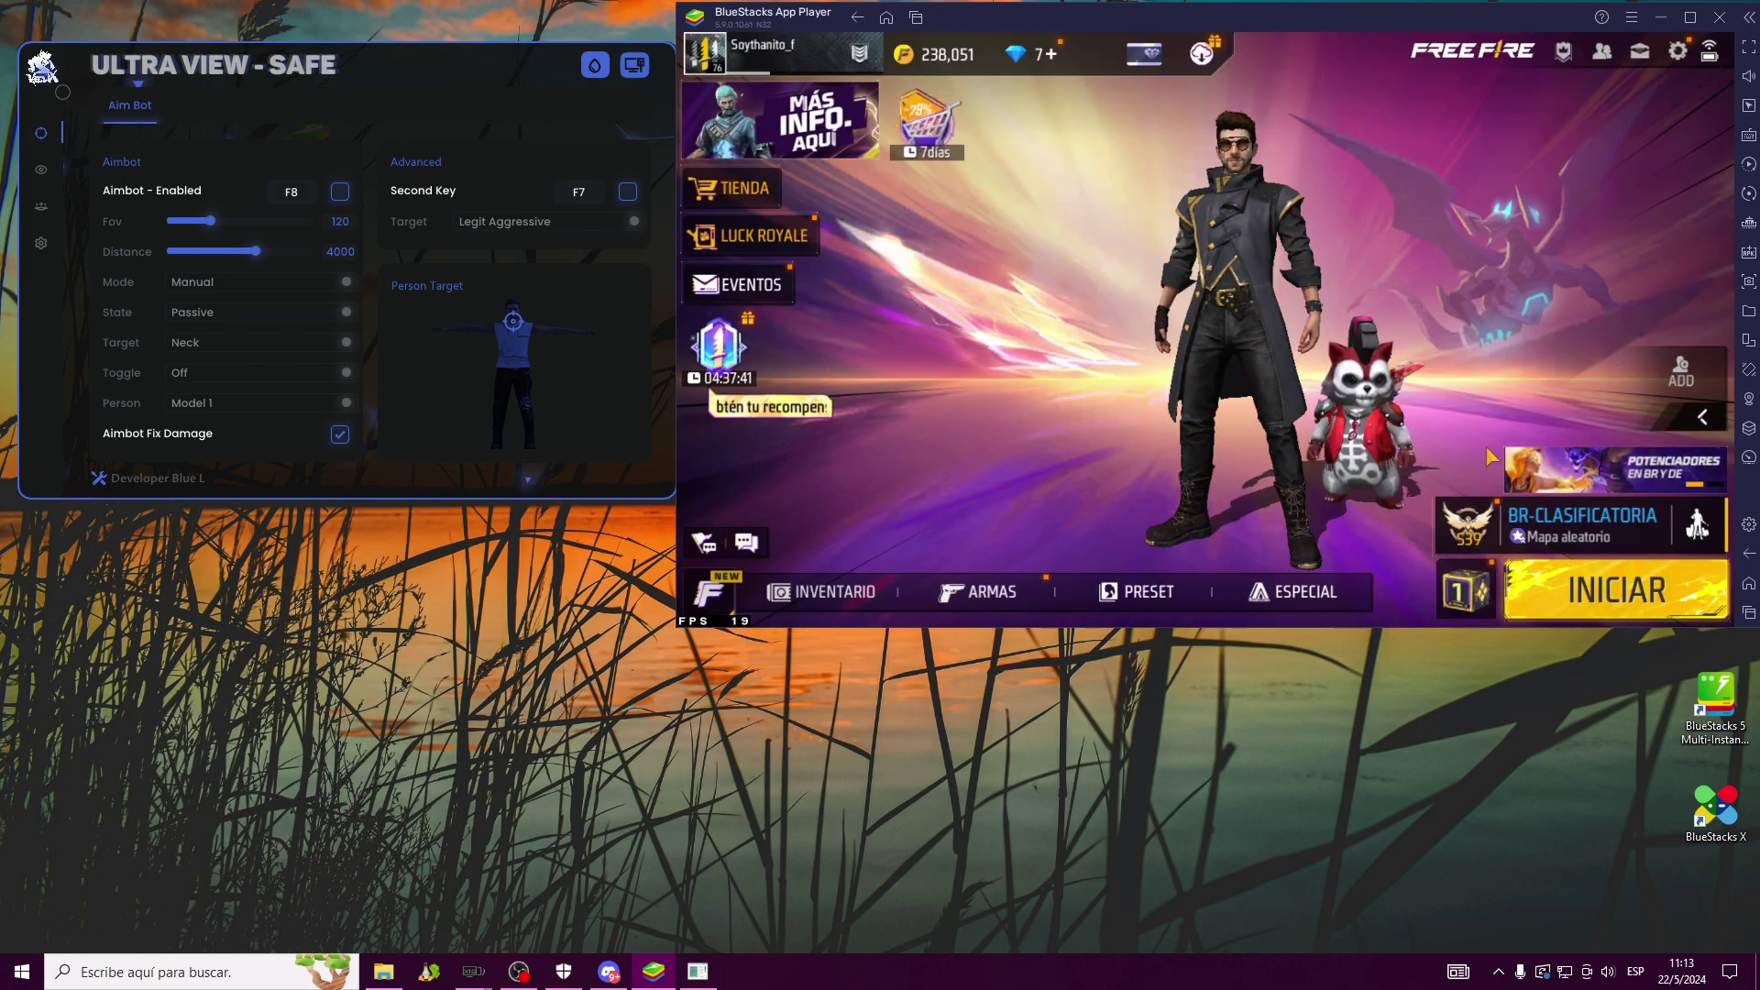
pyautogui.click(1595, 520)
pyautogui.click(1403, 554)
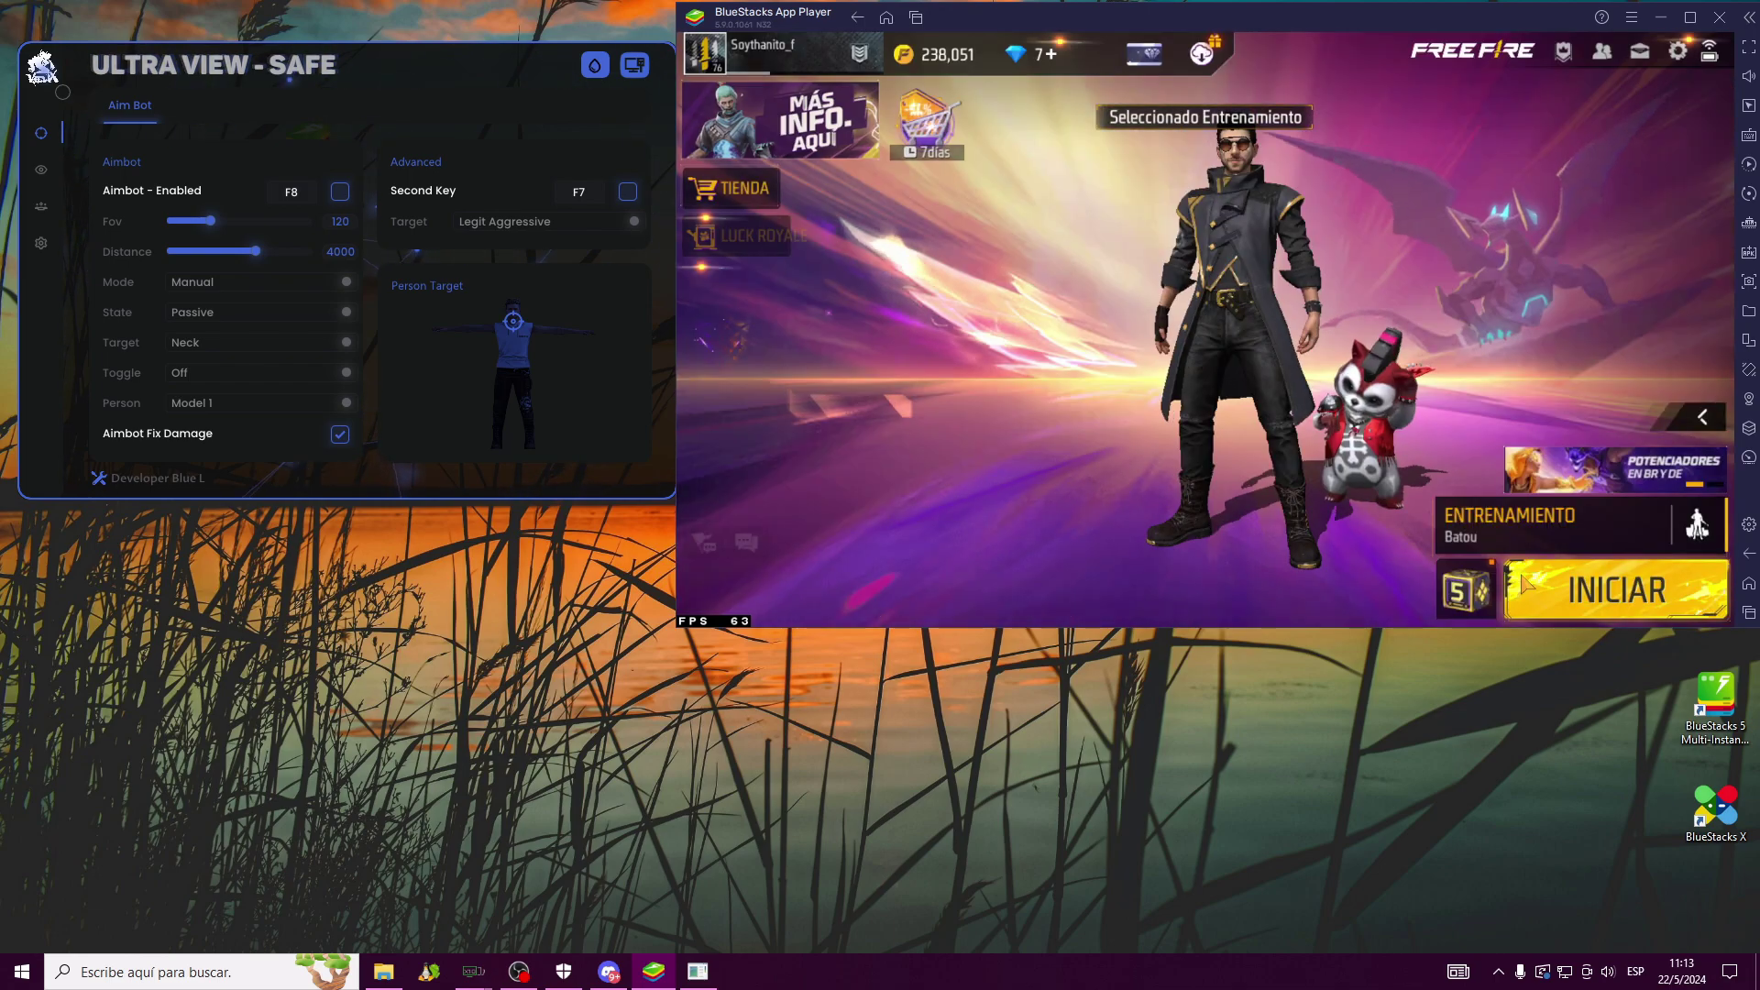
pyautogui.click(1600, 592)
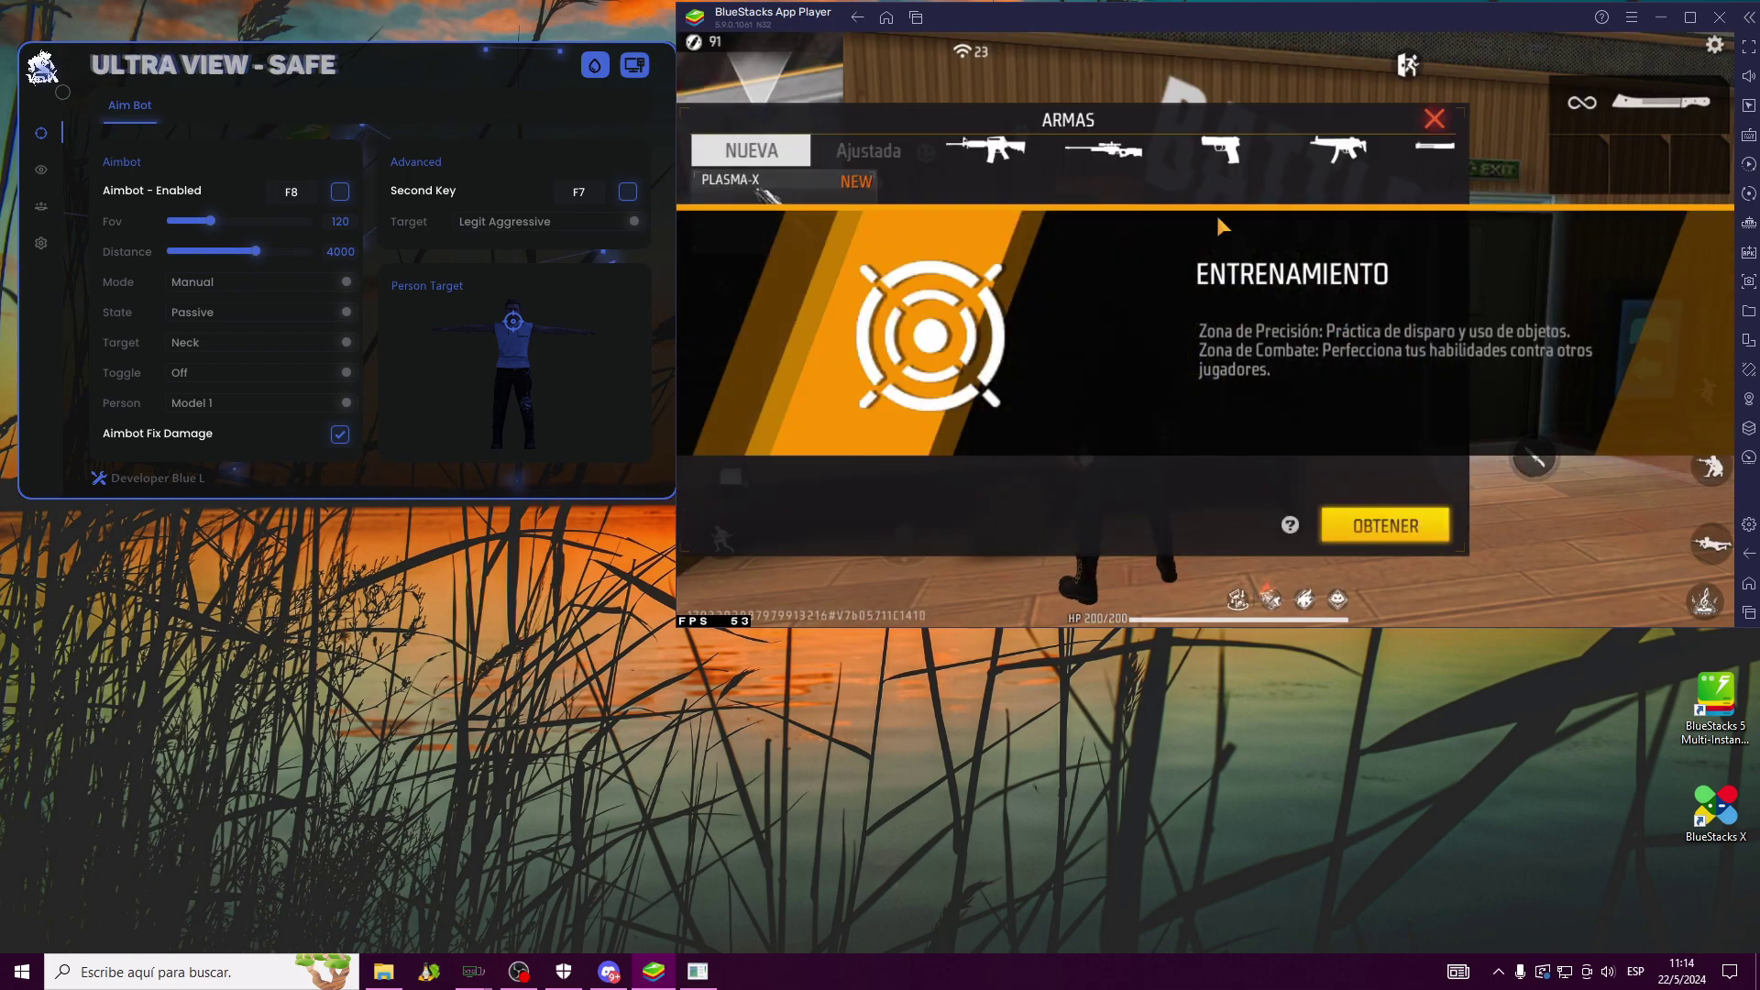
# In the ARMAS menu, pick the pistol category and obtain the Desert Eagle
pyautogui.click(983, 158)
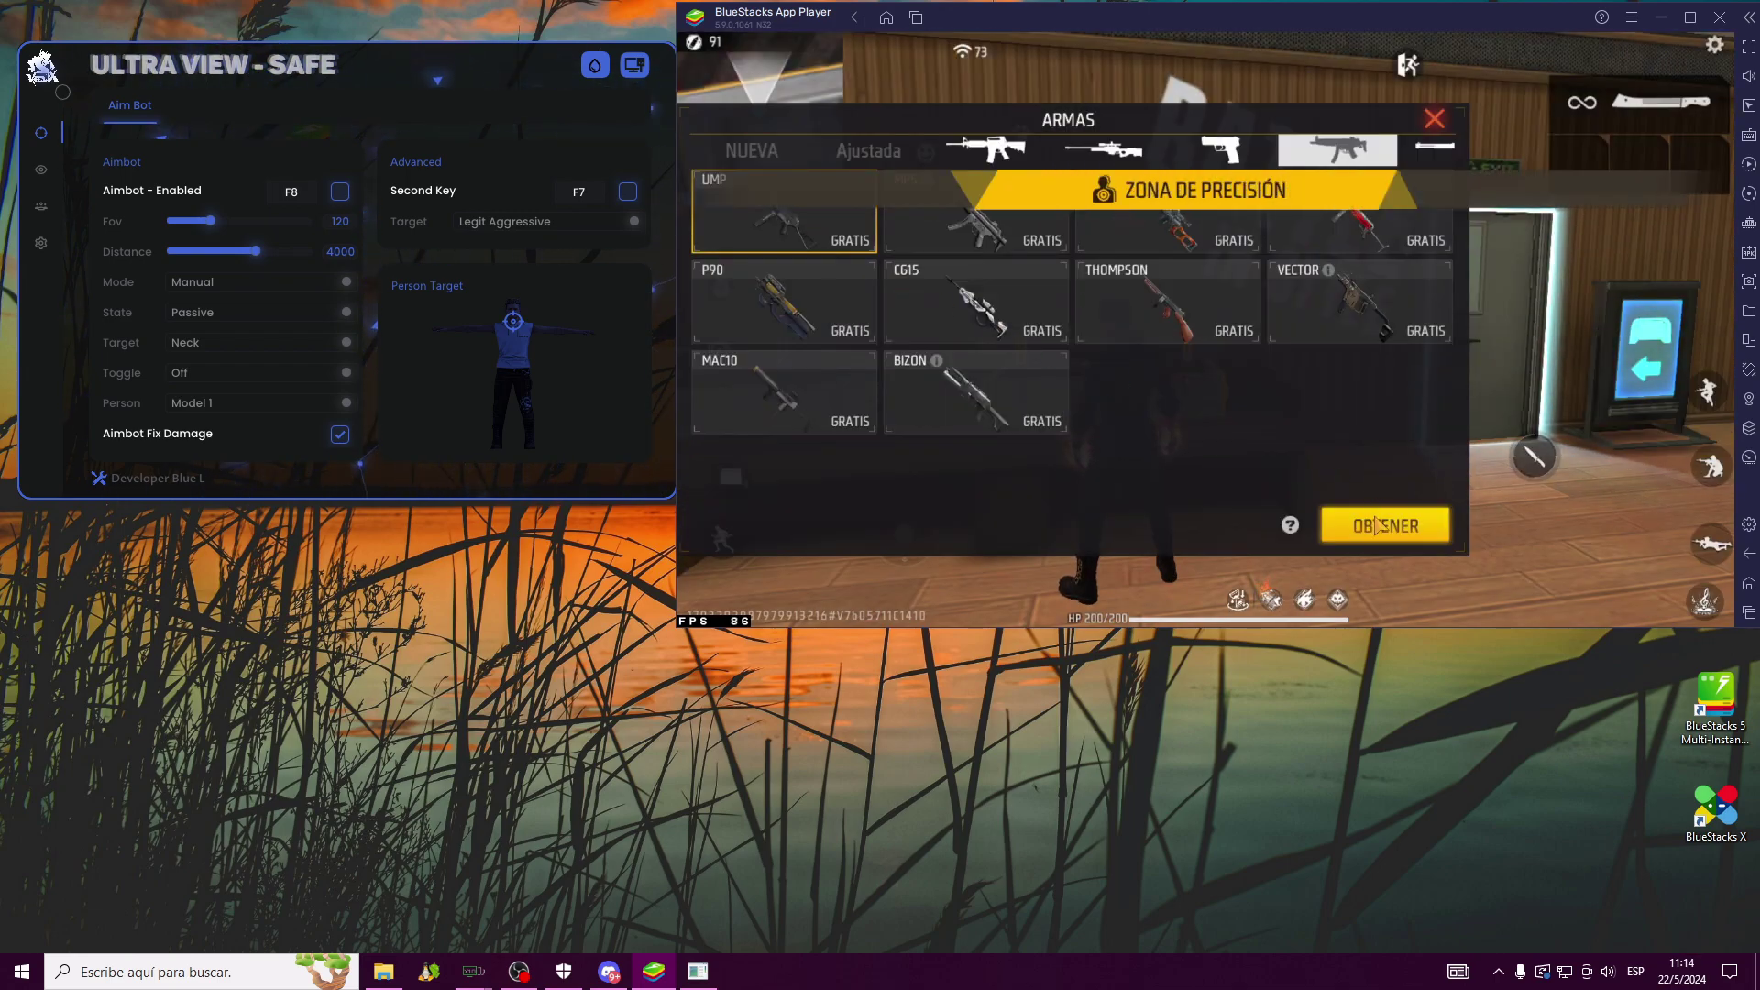
pyautogui.click(1219, 149)
pyautogui.click(972, 215)
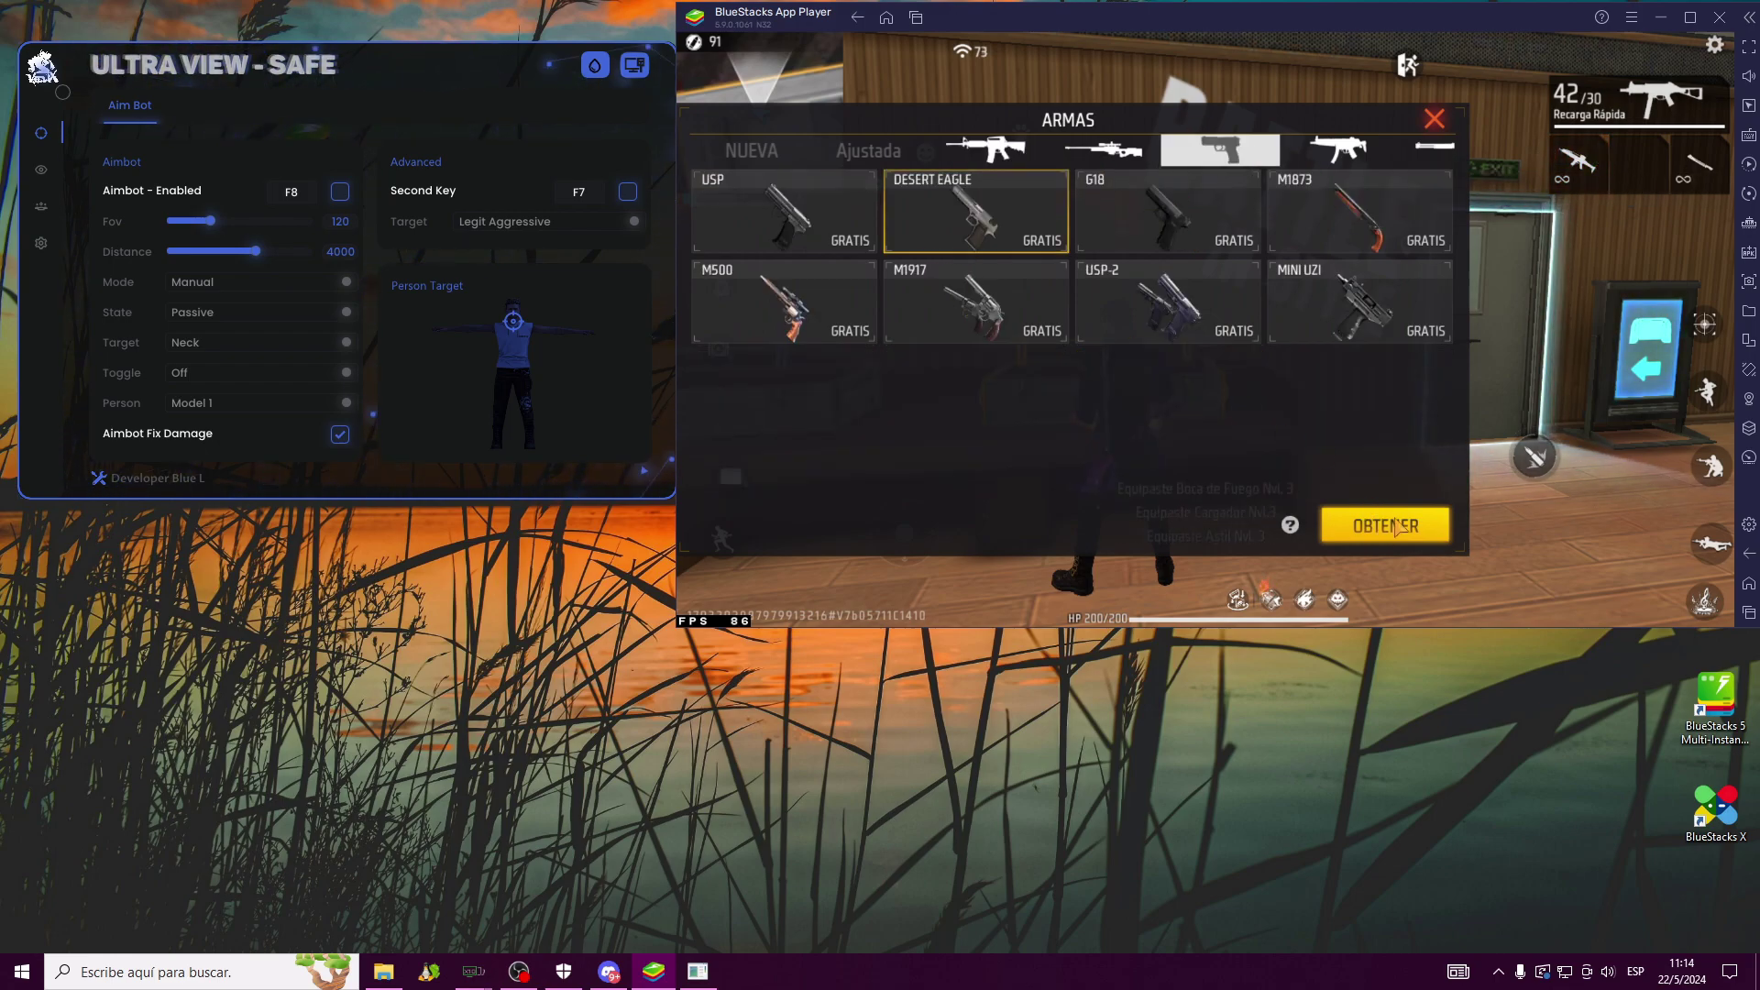
pyautogui.click(1435, 118)
# Walk into the range with W and fire at the dummies until damage stats show 275 per second
pyautogui.press('w')
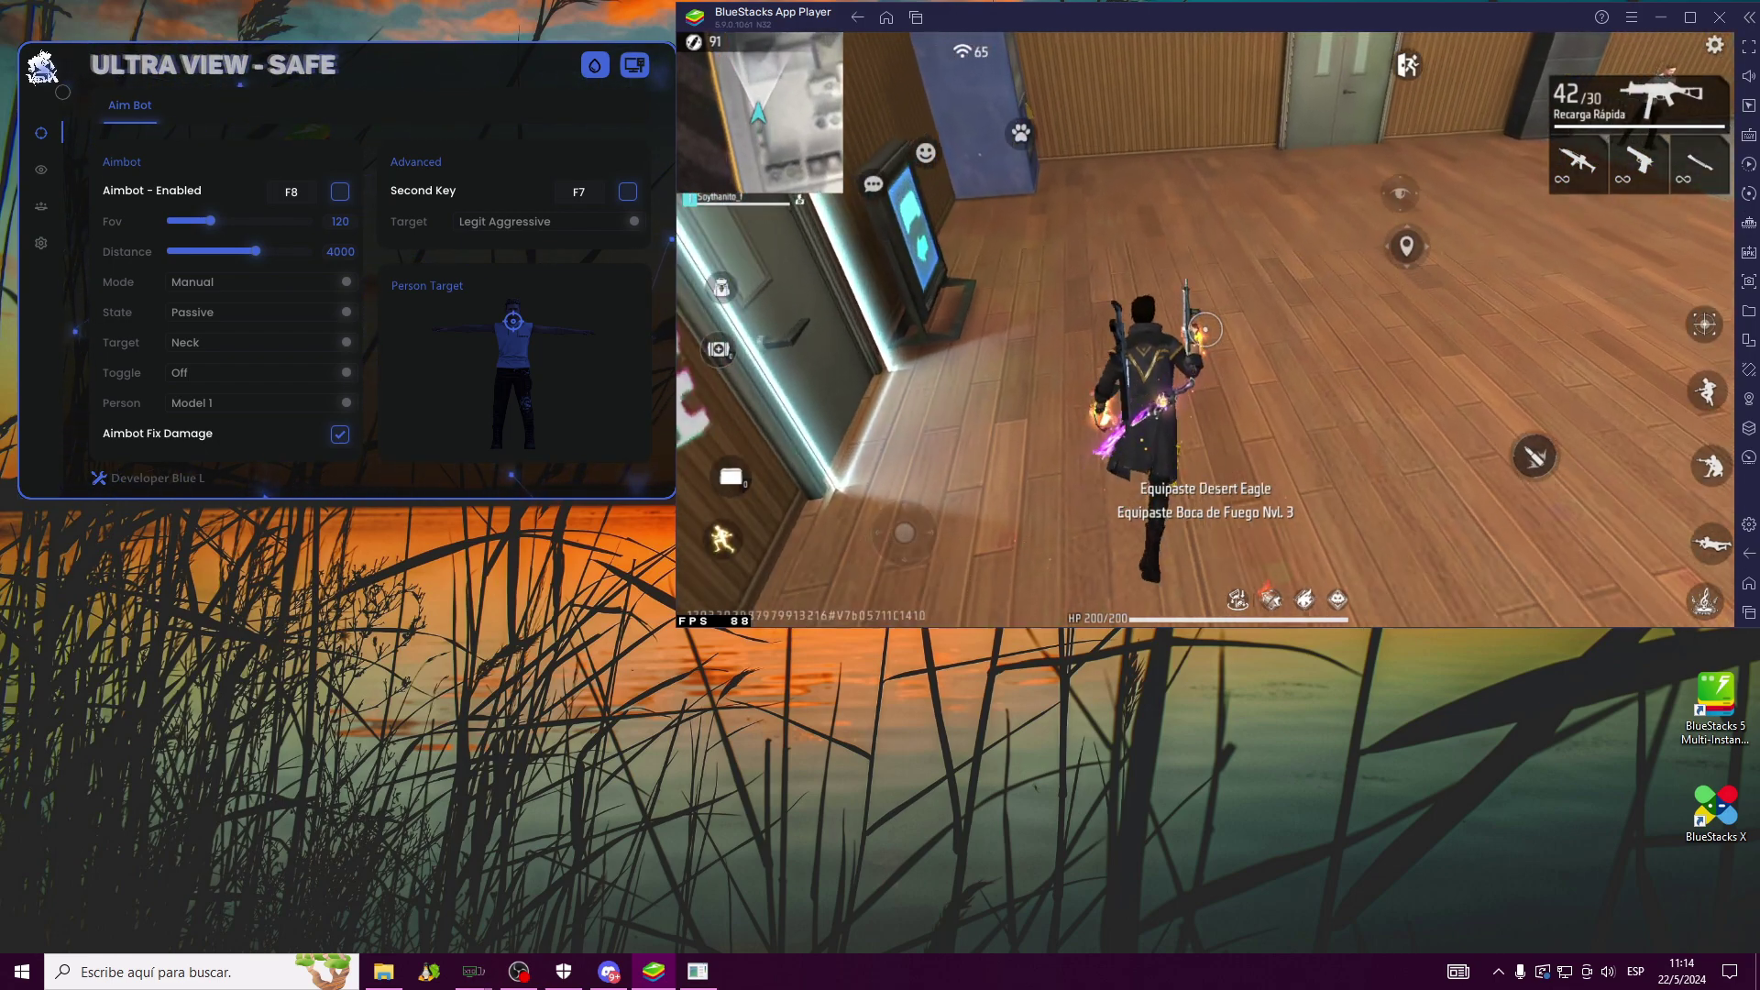
pyautogui.press('w')
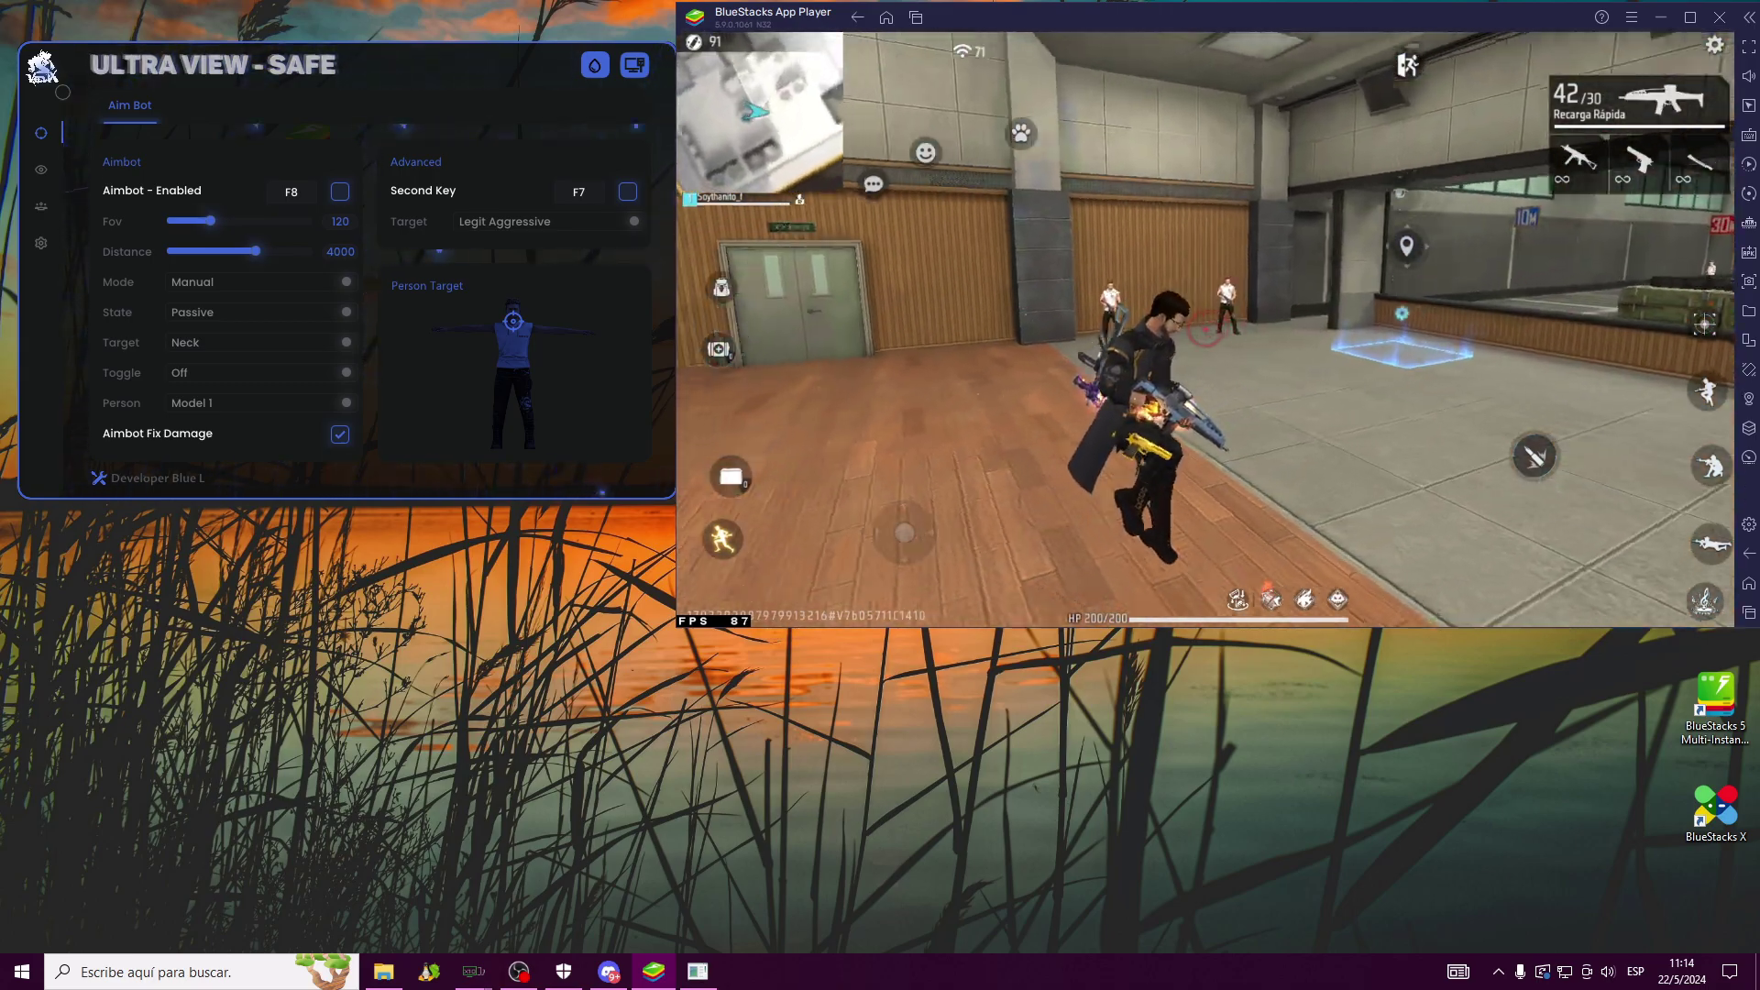
pyautogui.click(1205, 328)
pyautogui.press('w')
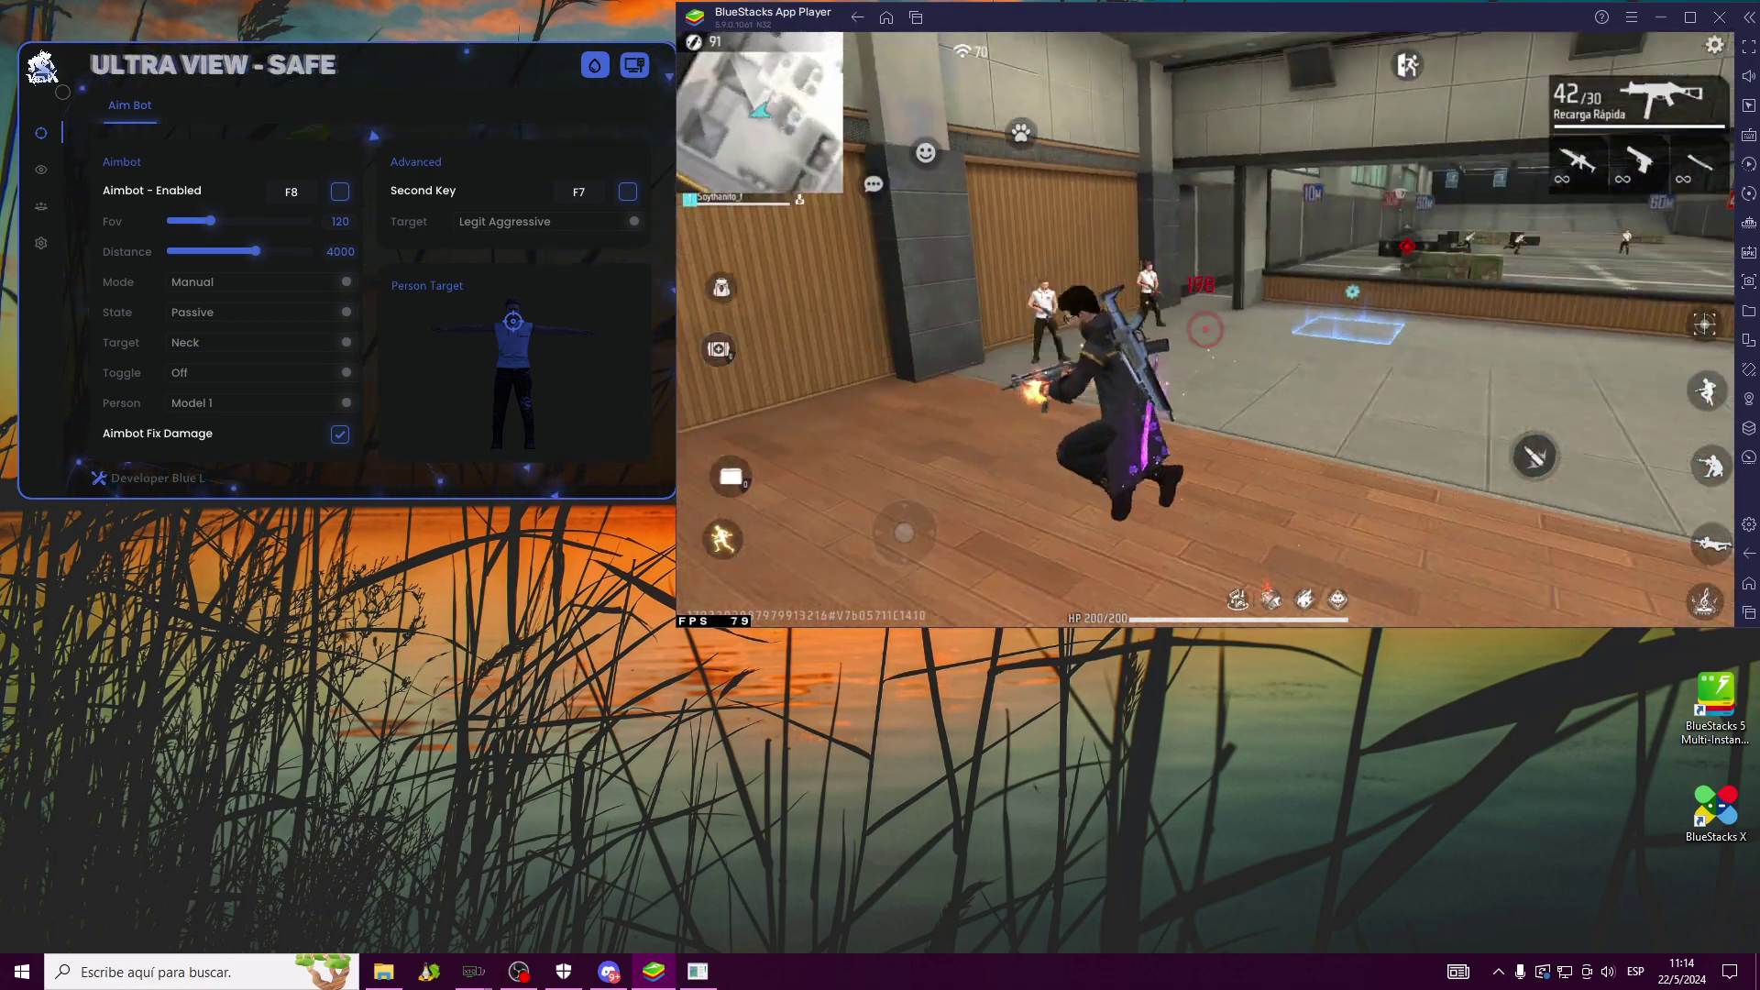
pyautogui.click(1205, 328)
pyautogui.press('w')
pyautogui.click(1205, 328)
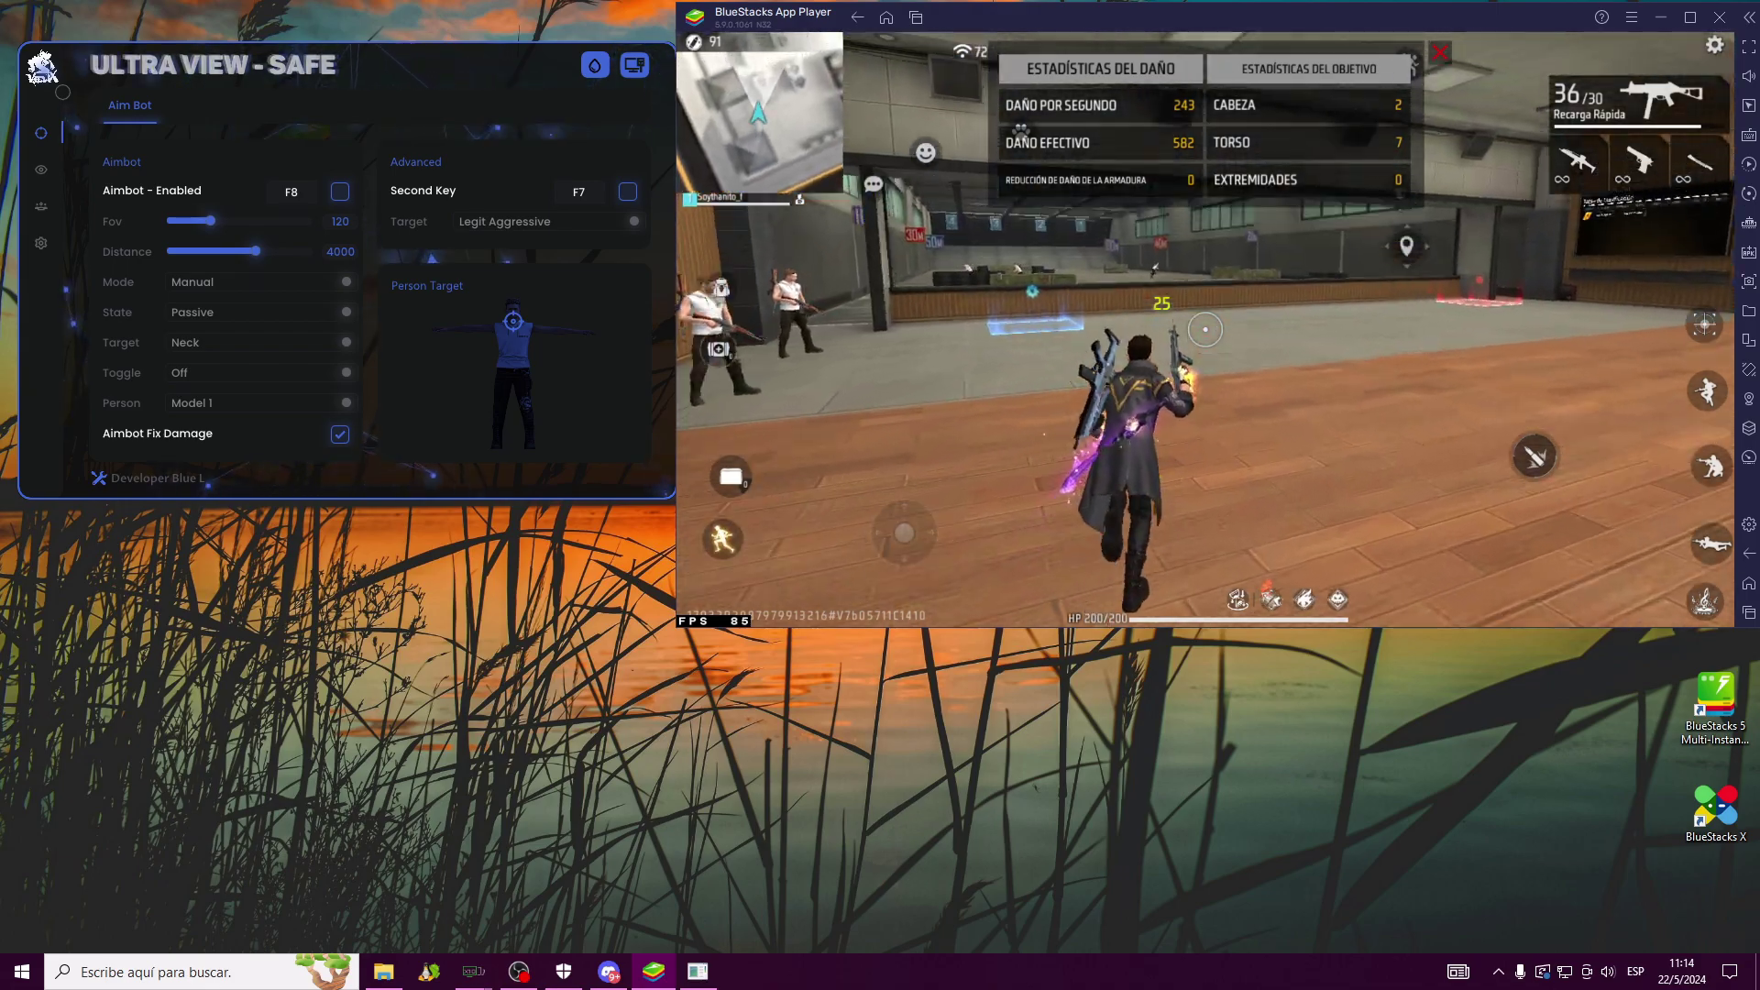
pyautogui.press('w')
pyautogui.click(1205, 328)
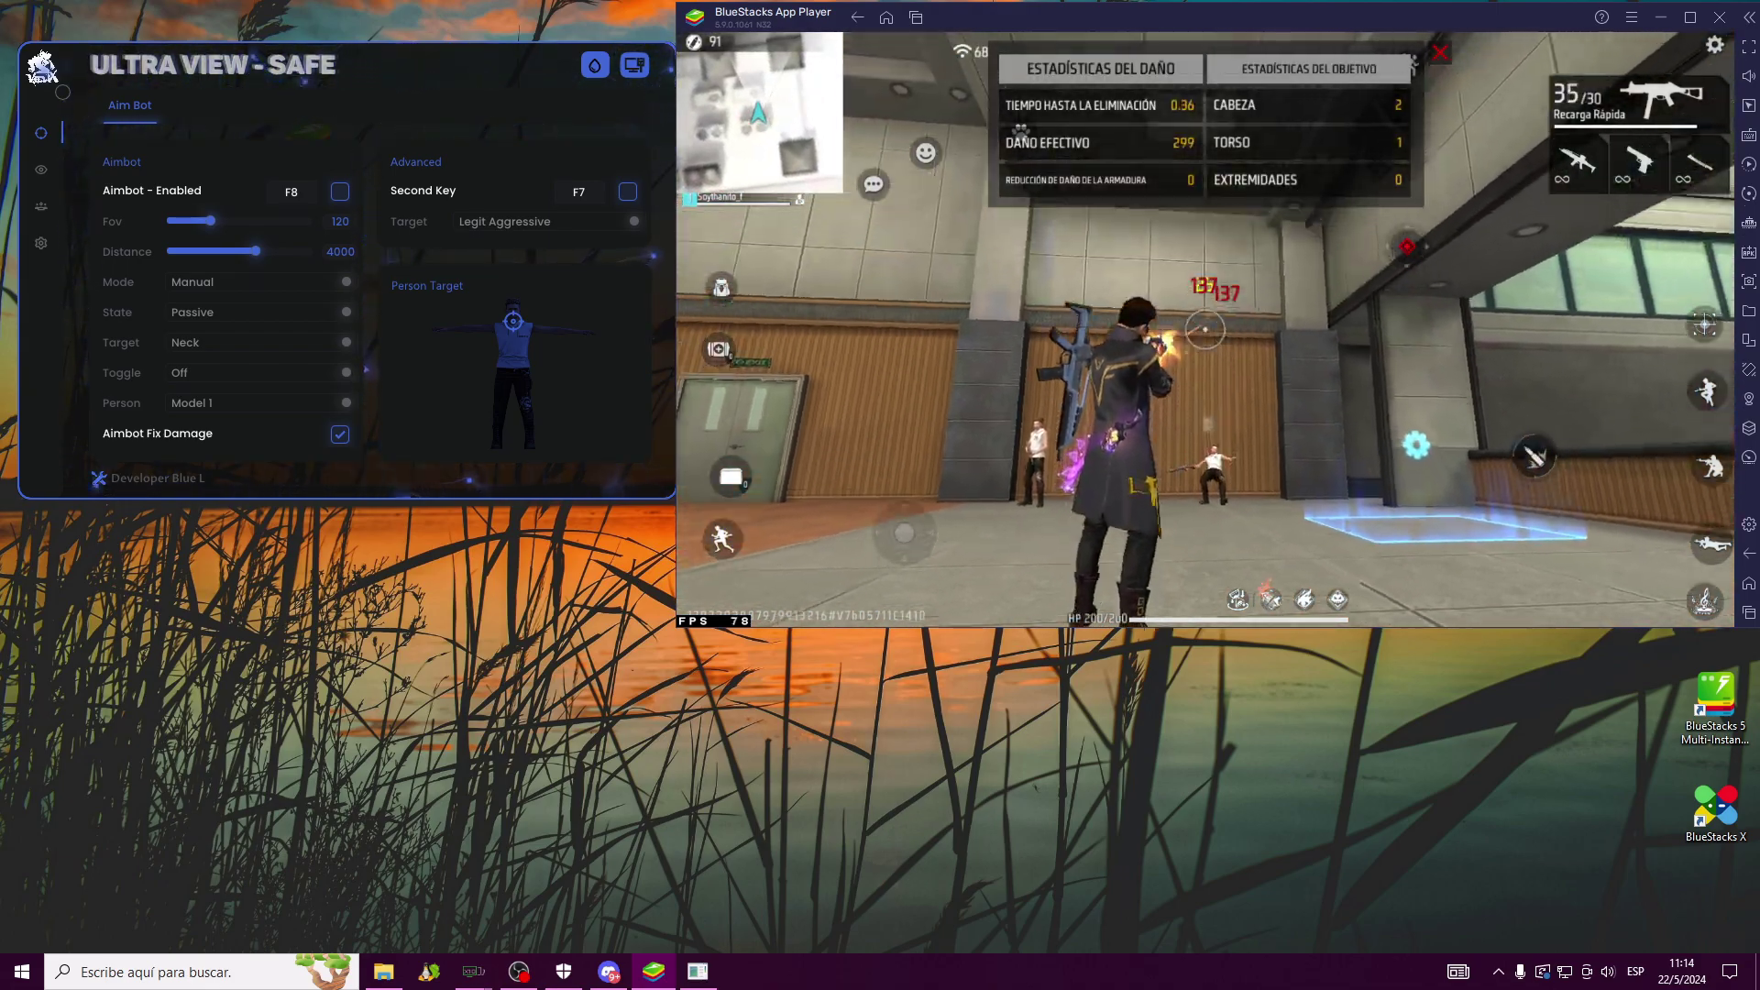
pyautogui.press('w')
pyautogui.click(1204, 329)
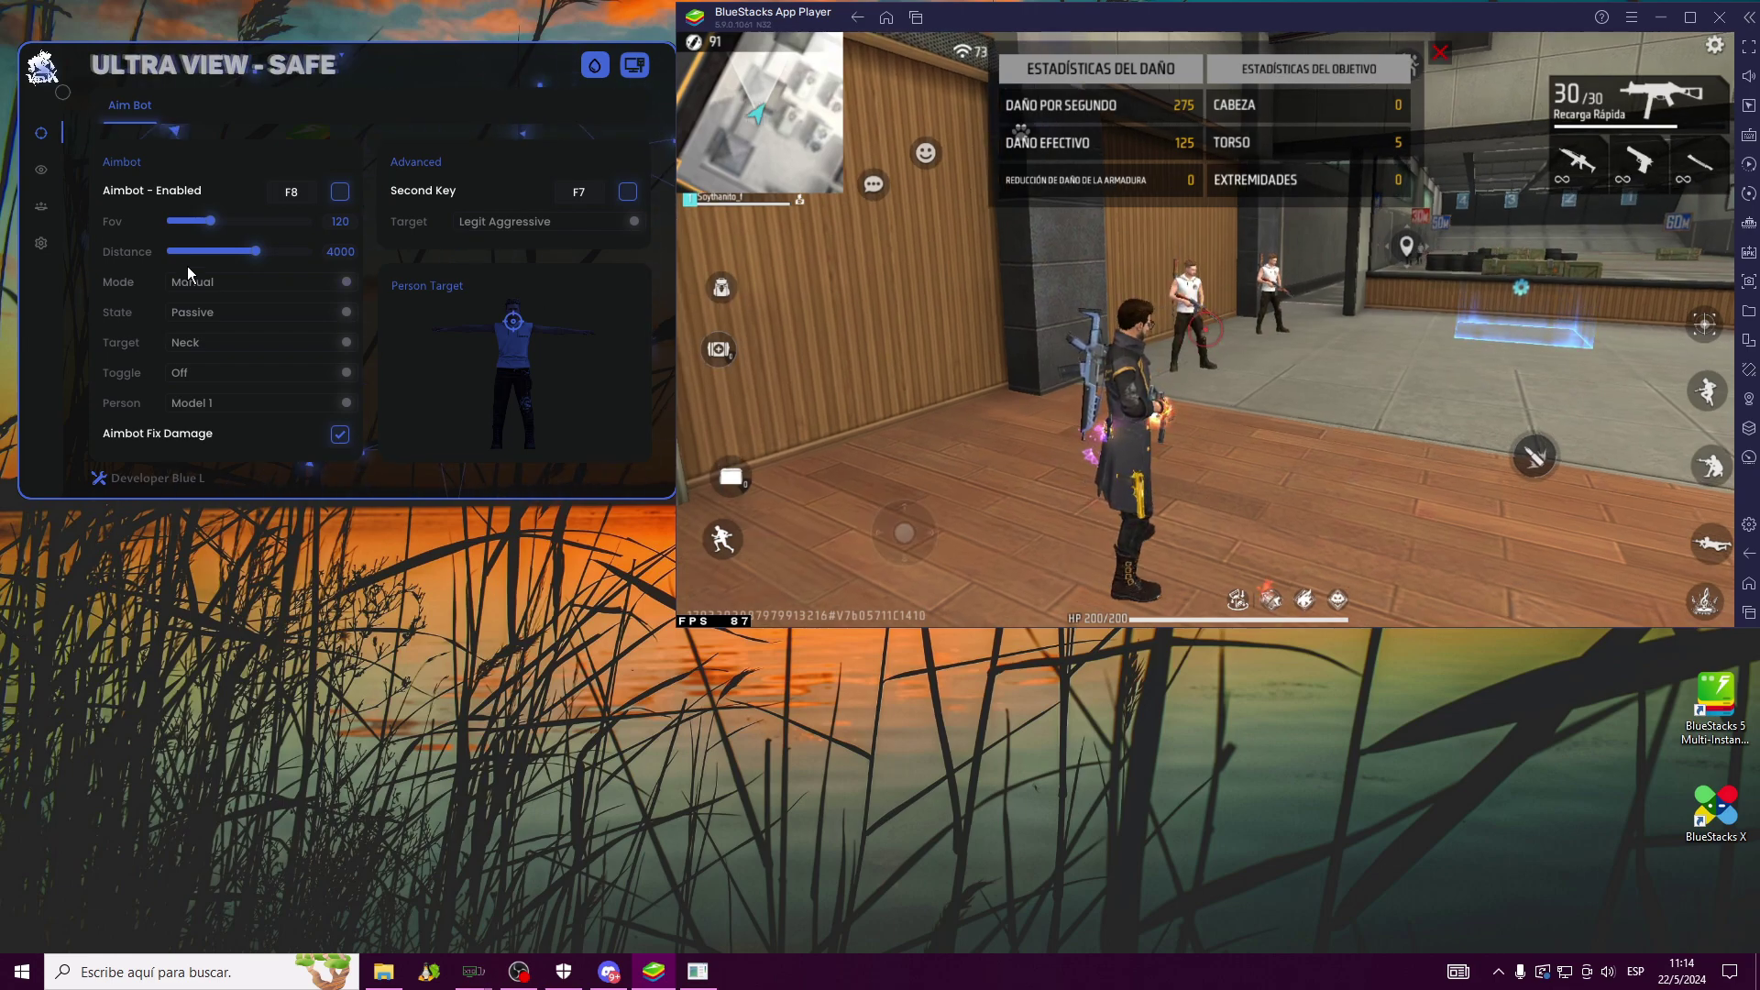
# Set the aim target to Neck after trying Legit Passive, and the aimbot state to Aggressive
pyautogui.click(200, 344)
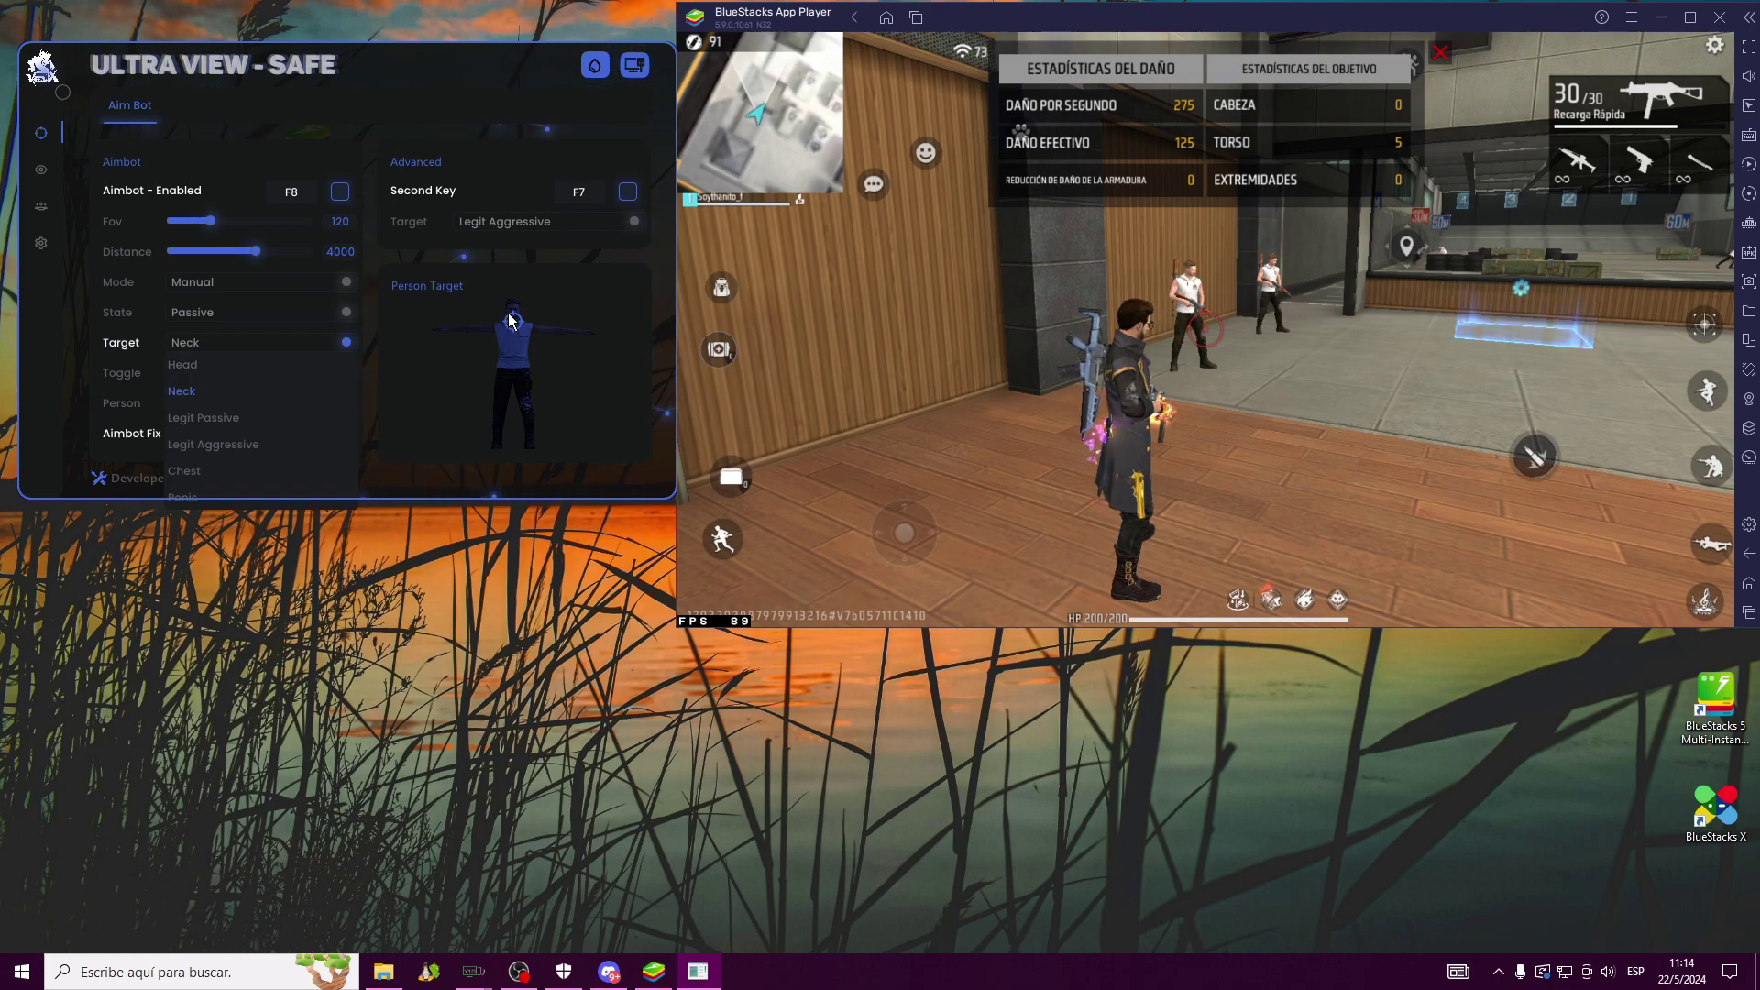
pyautogui.click(234, 421)
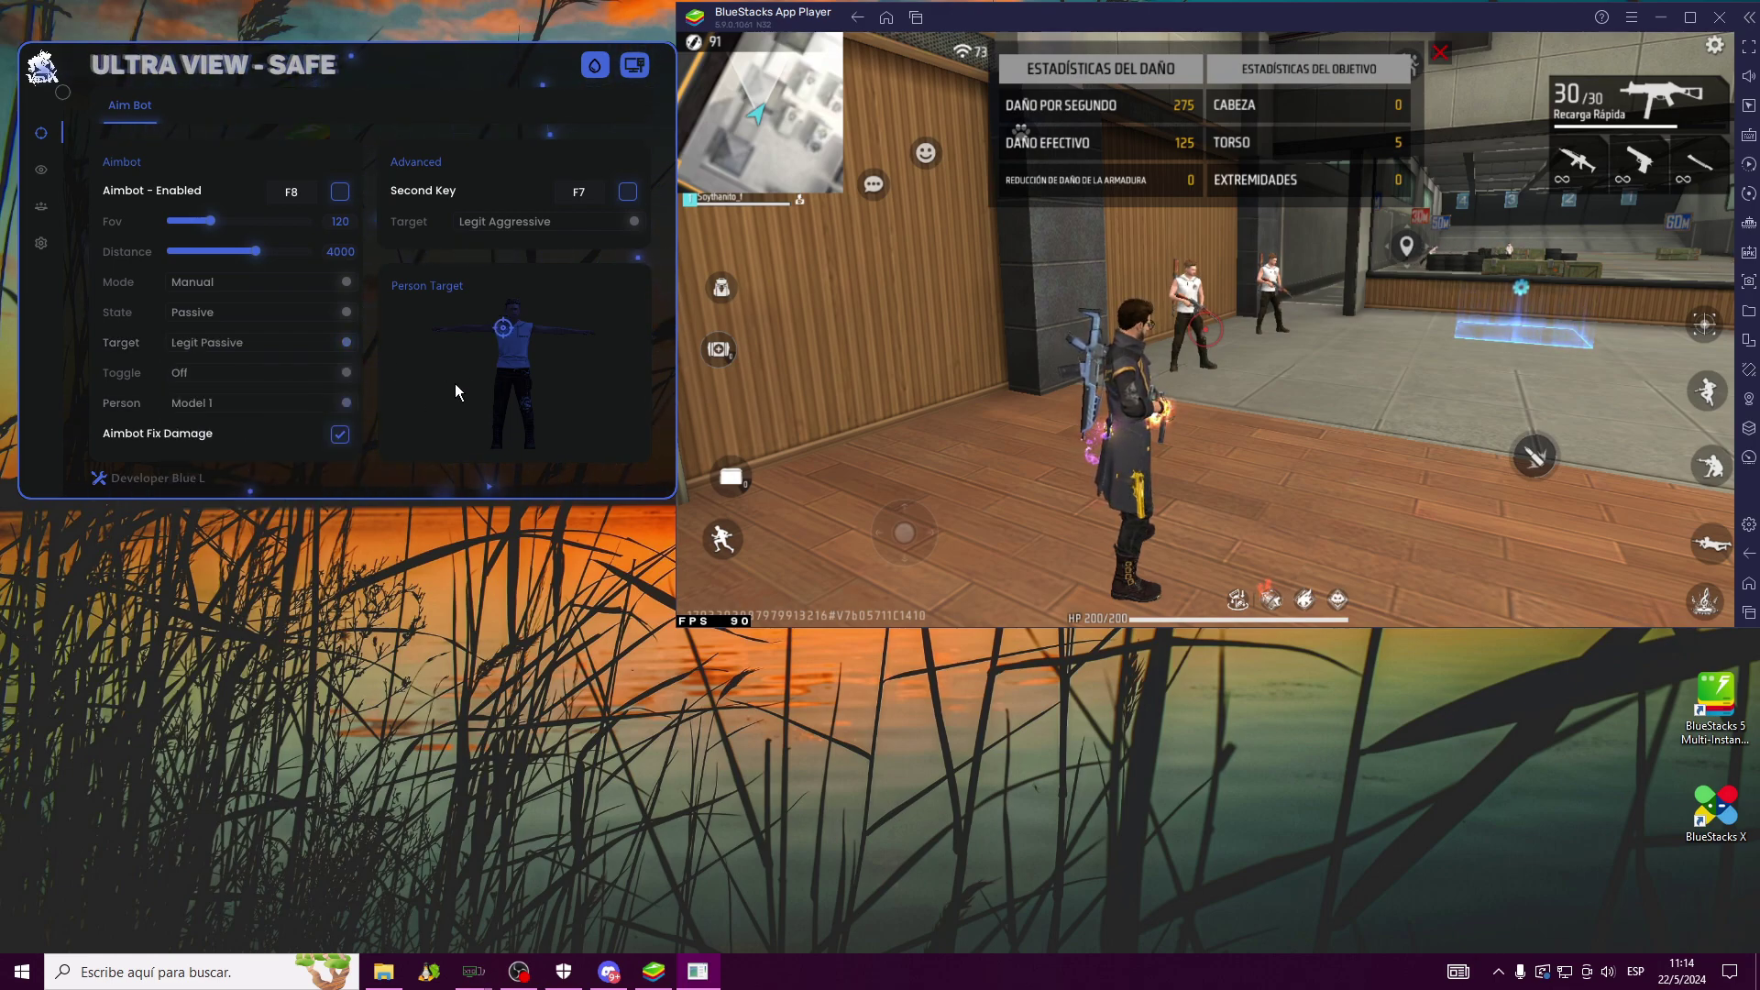
pyautogui.click(226, 343)
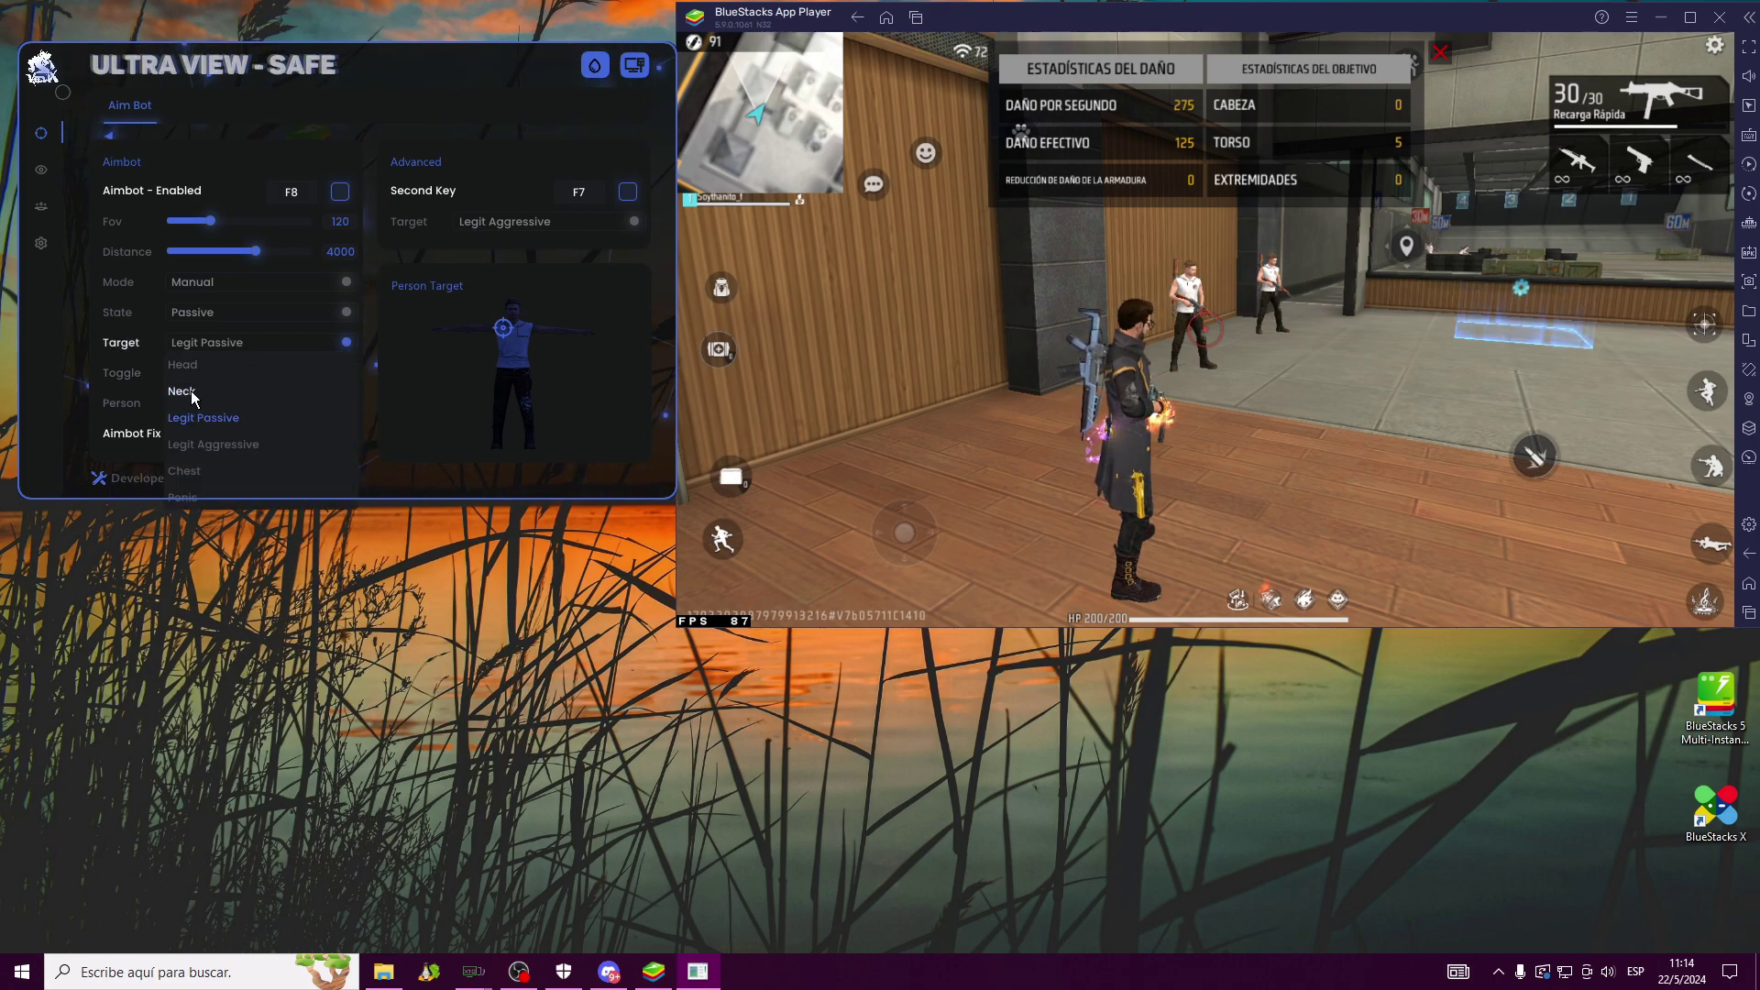
pyautogui.click(191, 391)
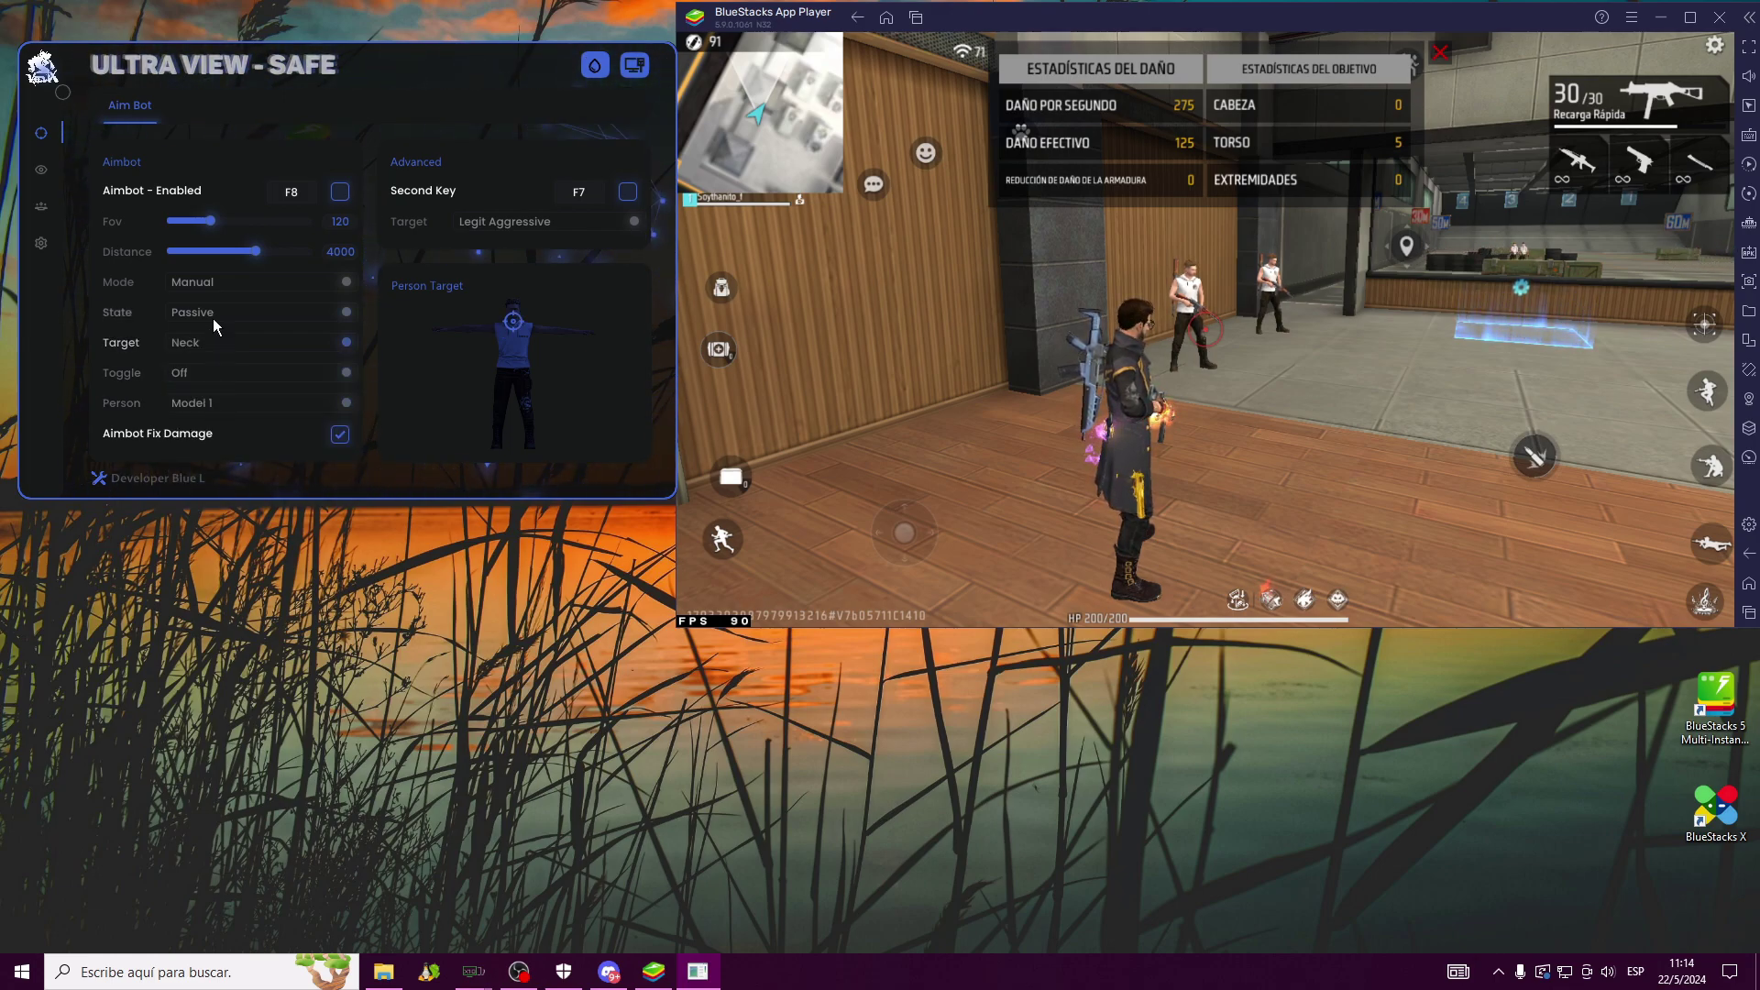
pyautogui.click(255, 312)
pyautogui.click(189, 333)
# Preview person Models 2 and 3, then keep Model 1
pyautogui.click(222, 404)
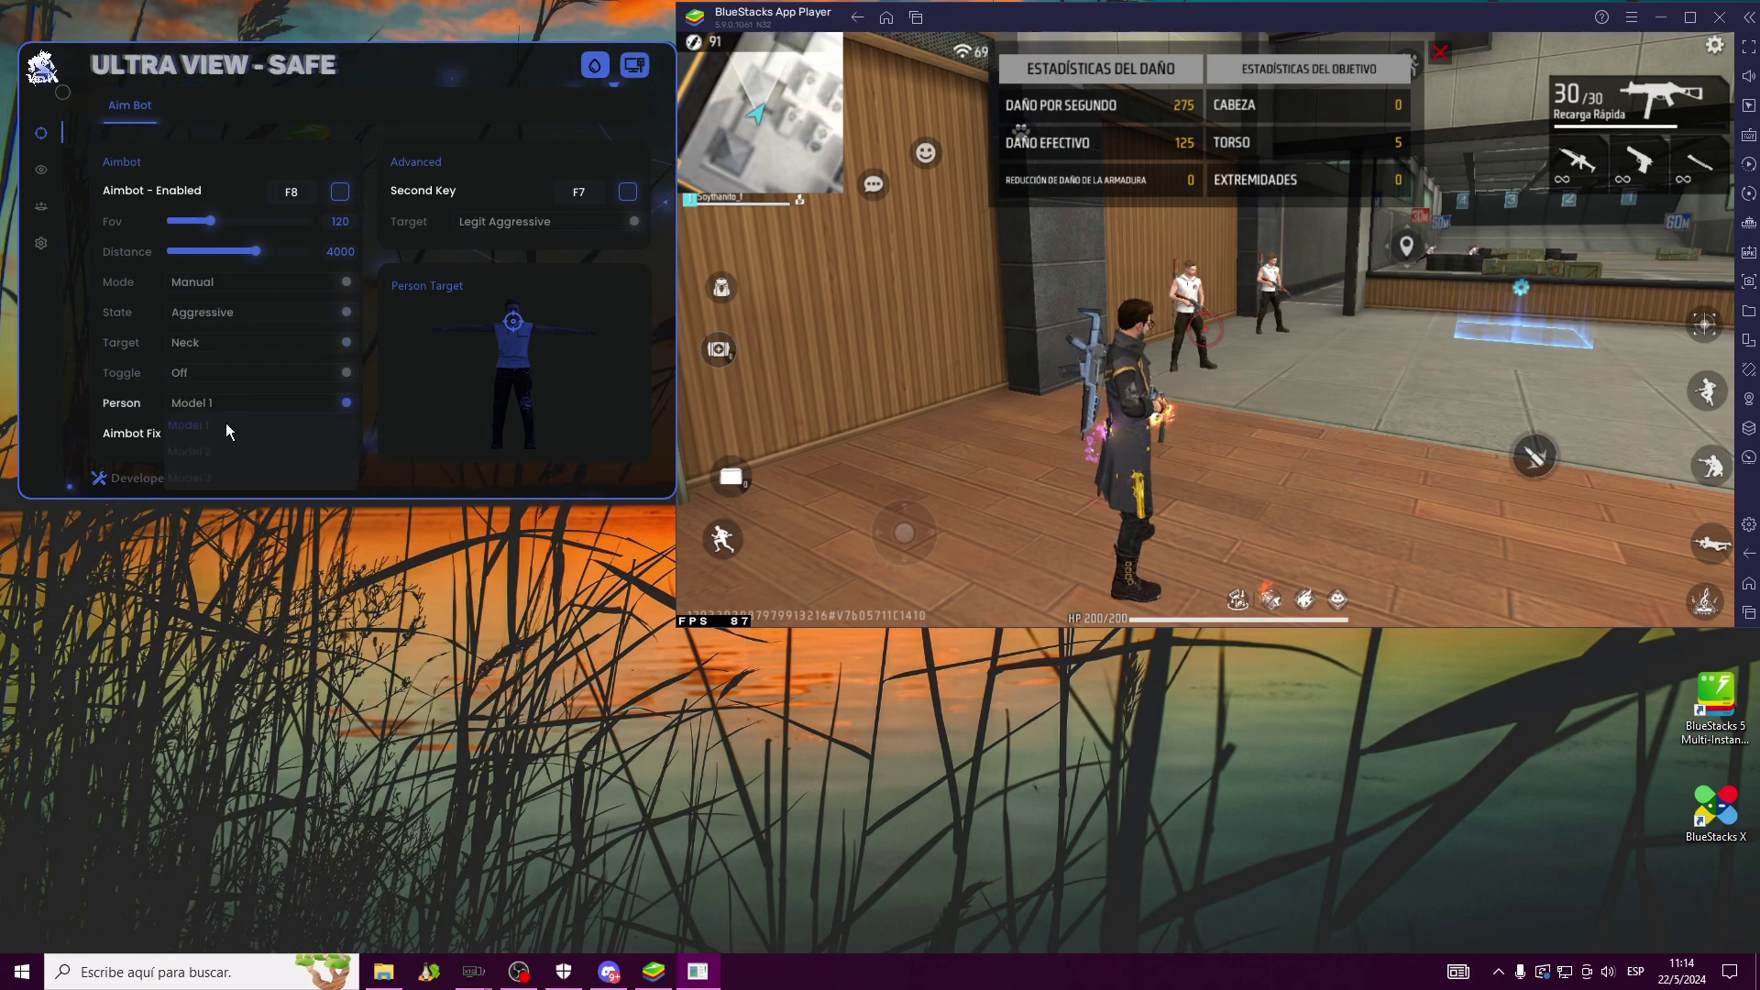
pyautogui.click(217, 458)
pyautogui.click(213, 402)
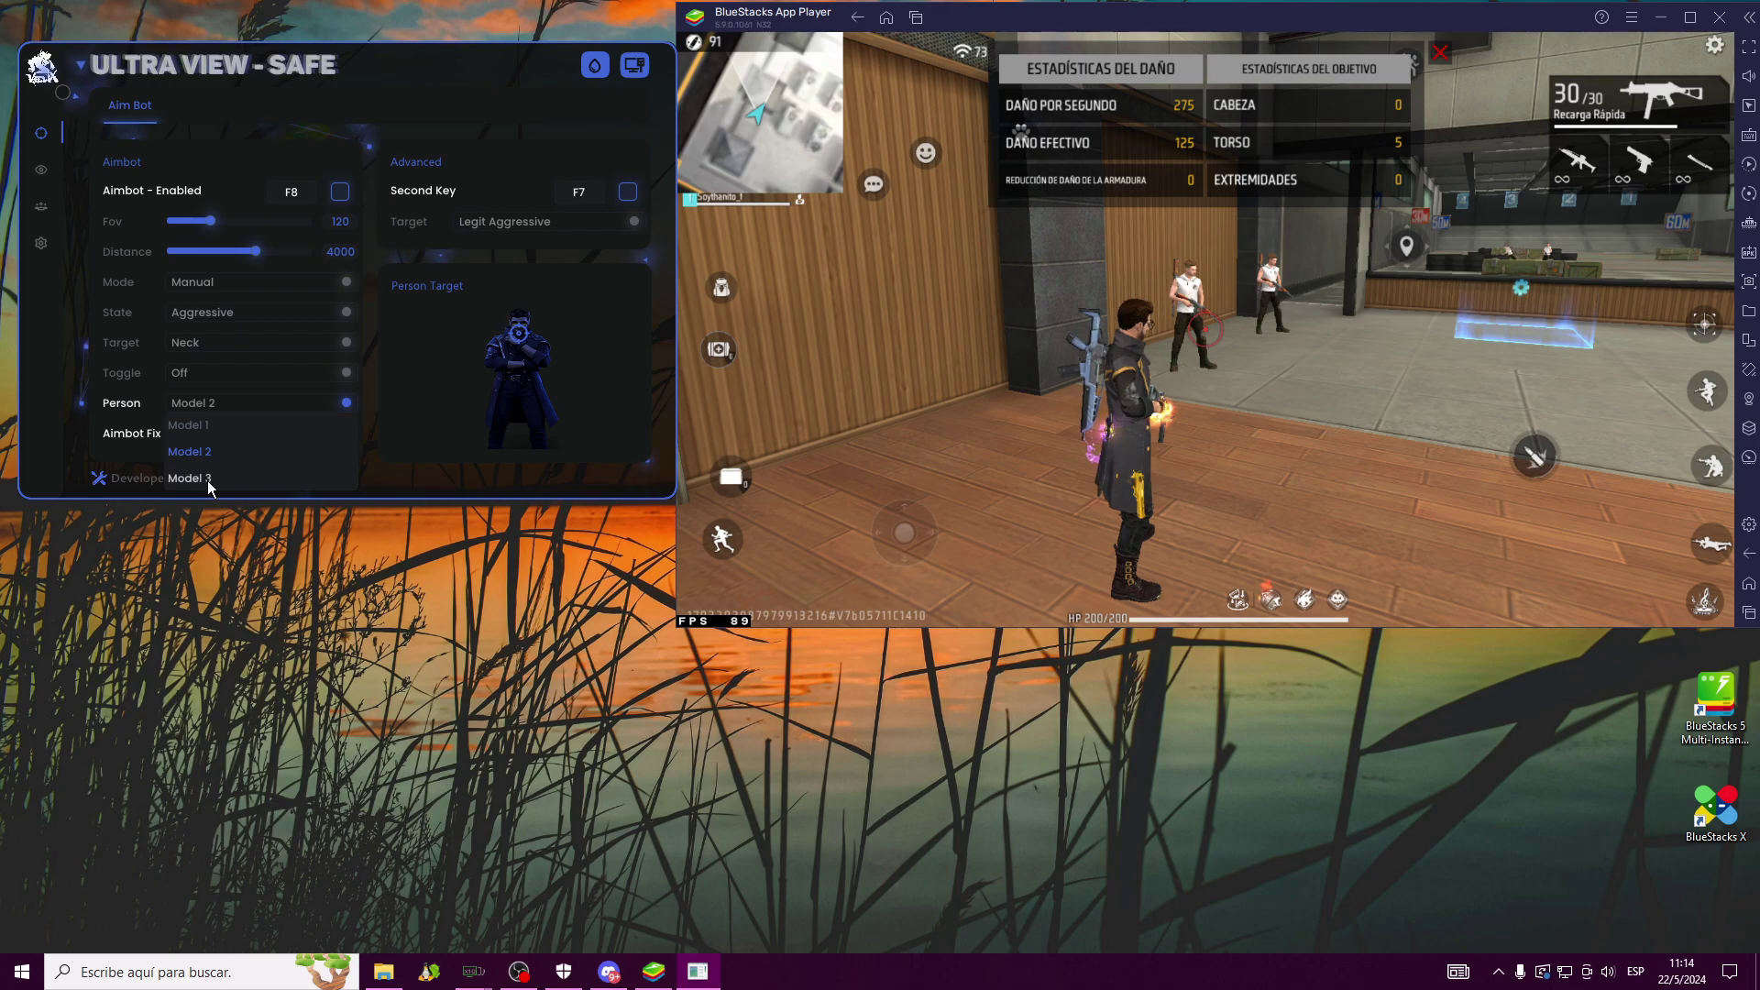
pyautogui.click(189, 478)
pyautogui.click(191, 399)
pyautogui.click(189, 425)
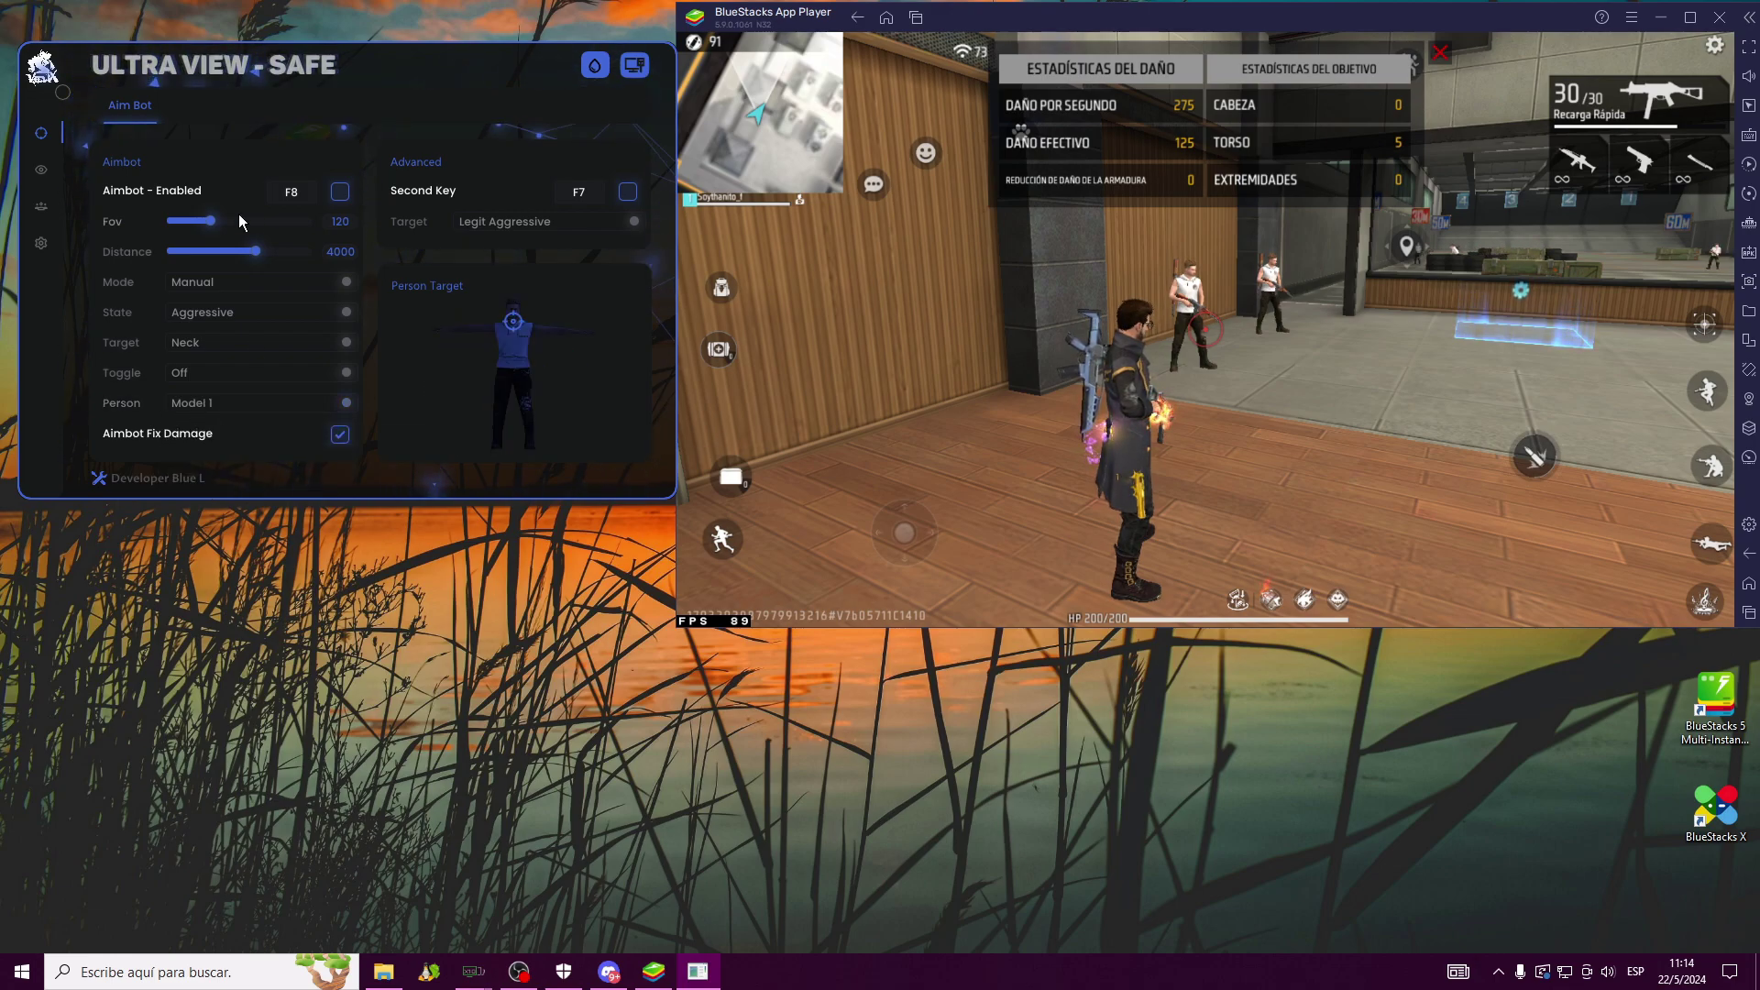
# Rebind the aimbot hotkey to B and return to the game window
pyautogui.click(284, 191)
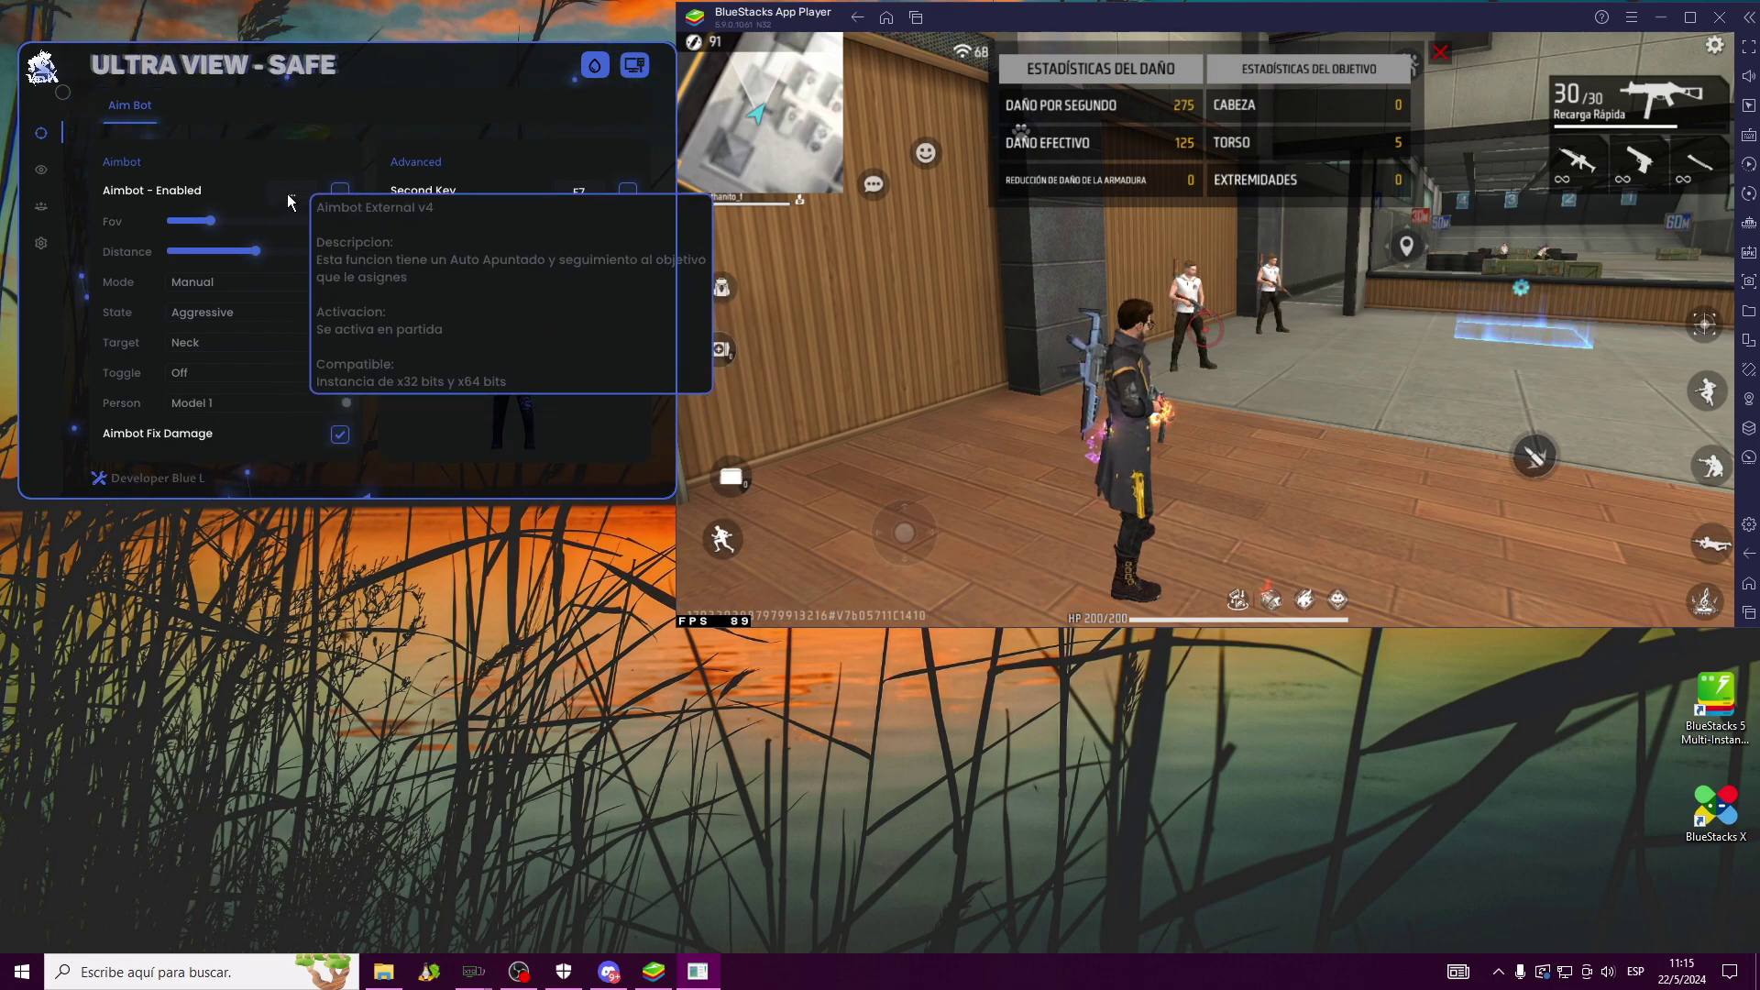
pyautogui.press('b')
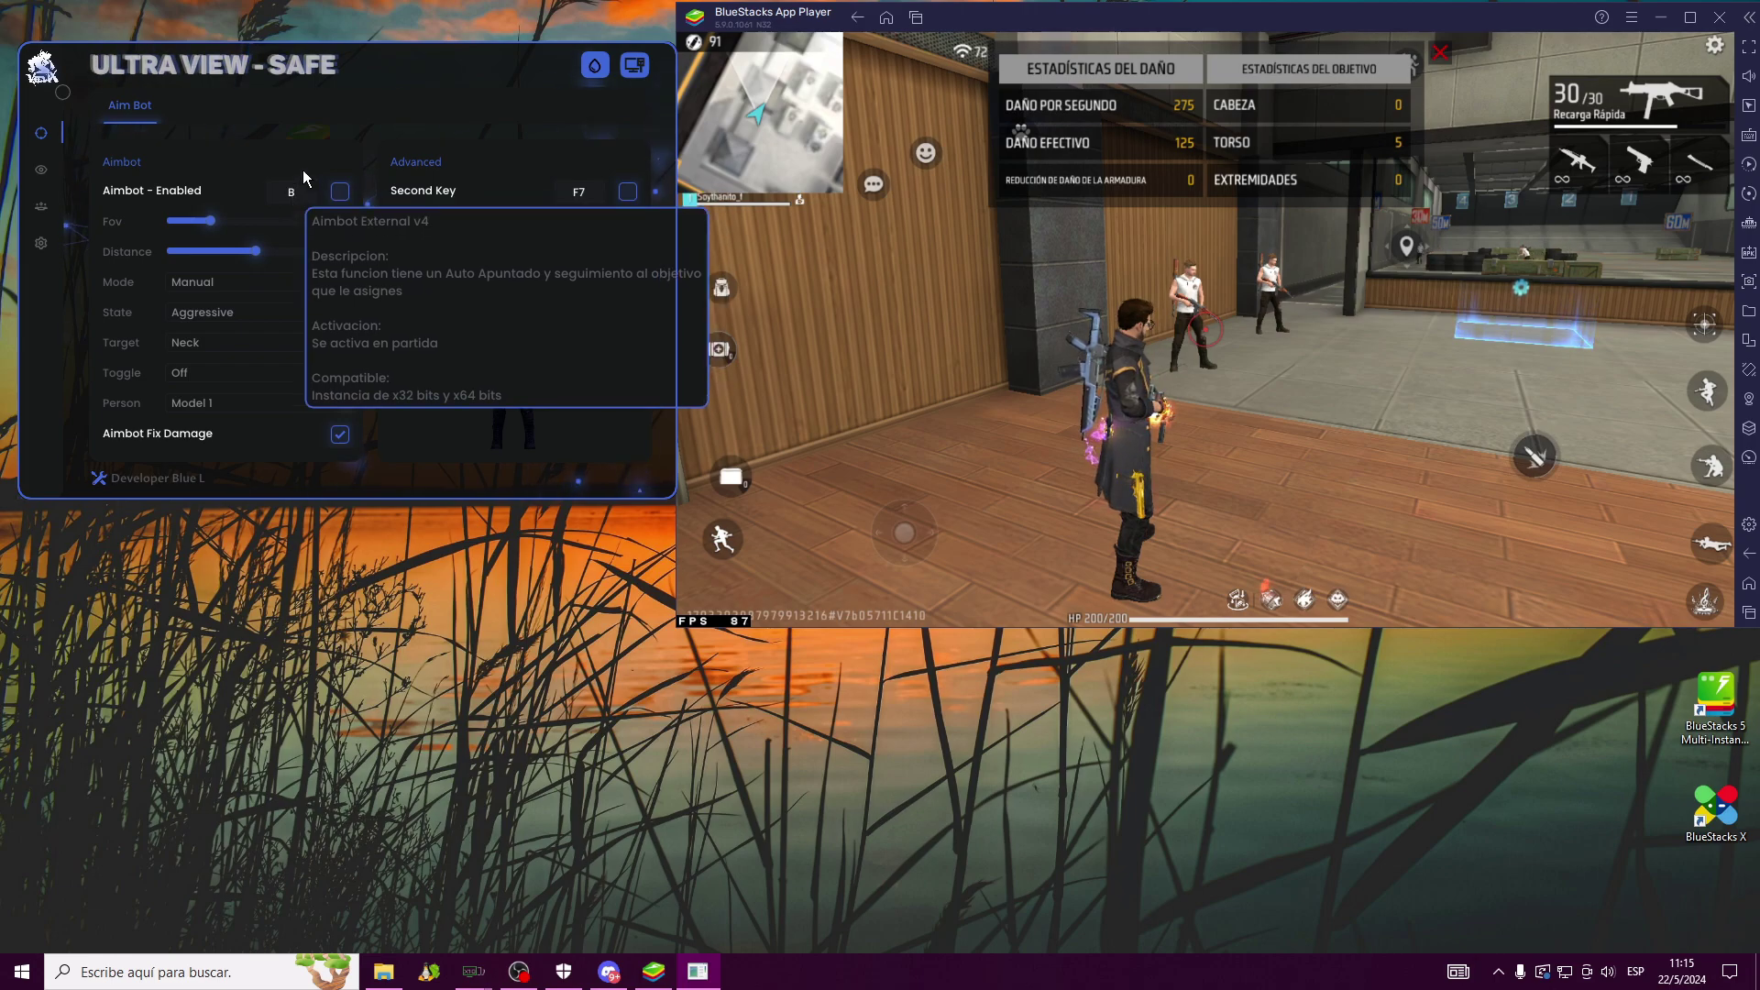
pyautogui.click(1035, 427)
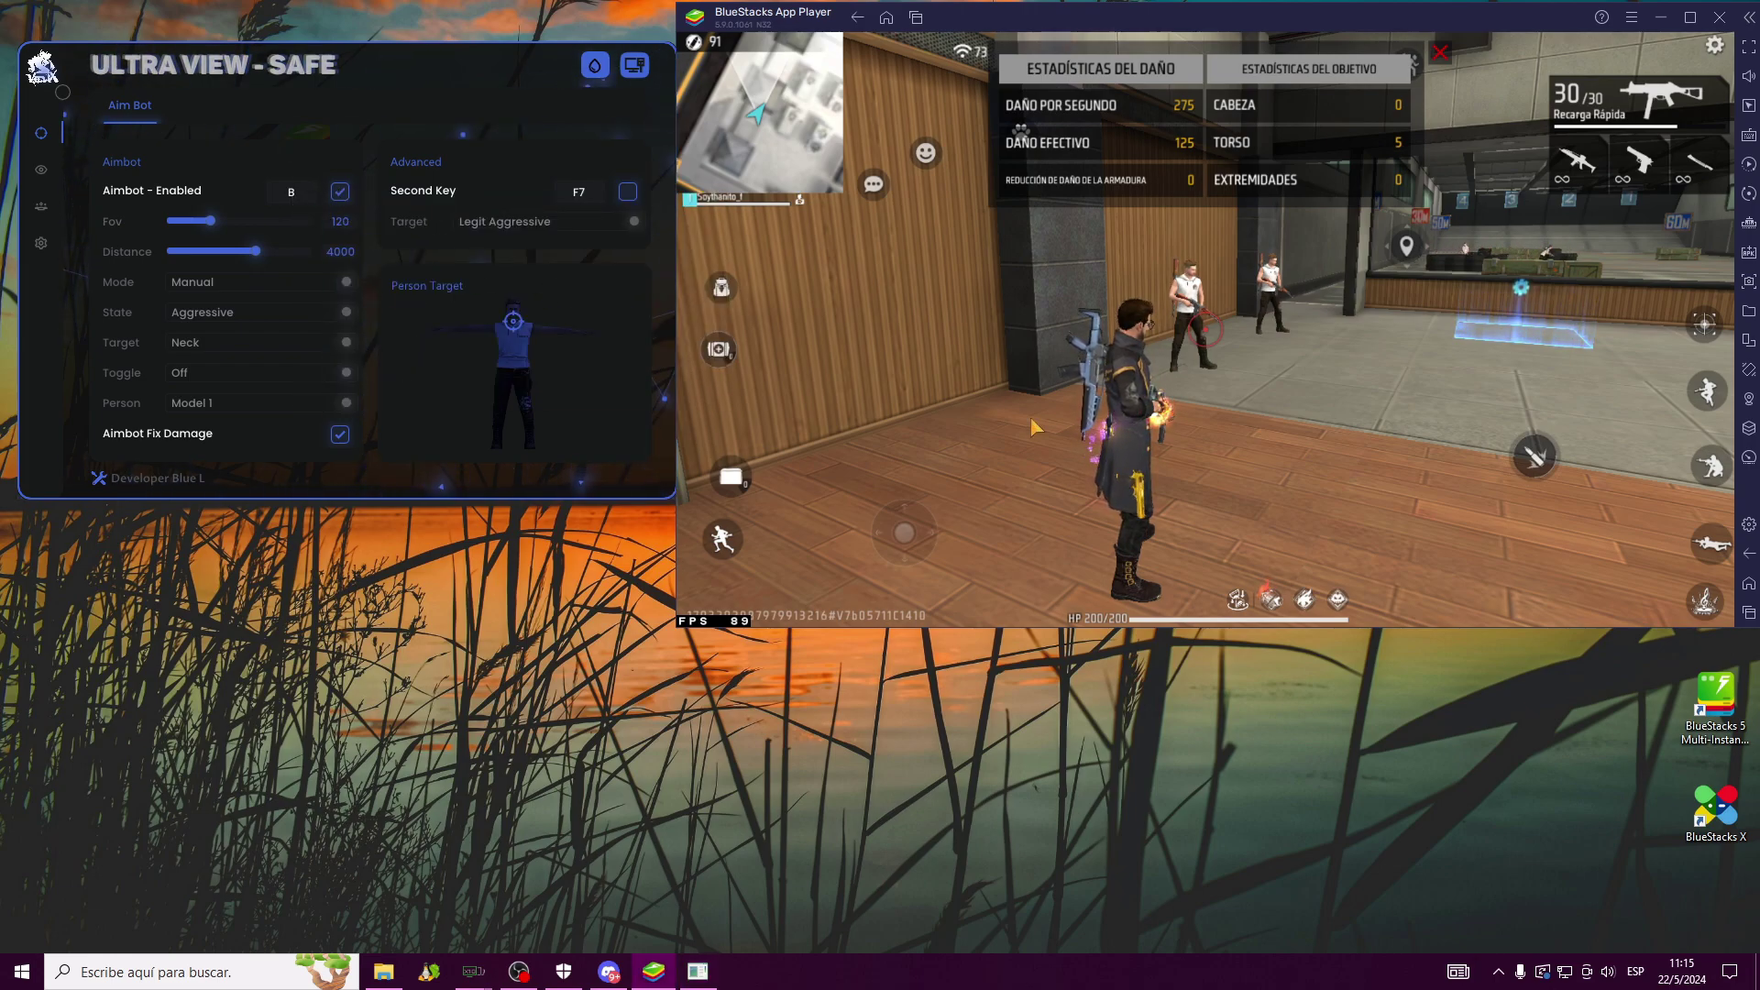
pyautogui.press('w')
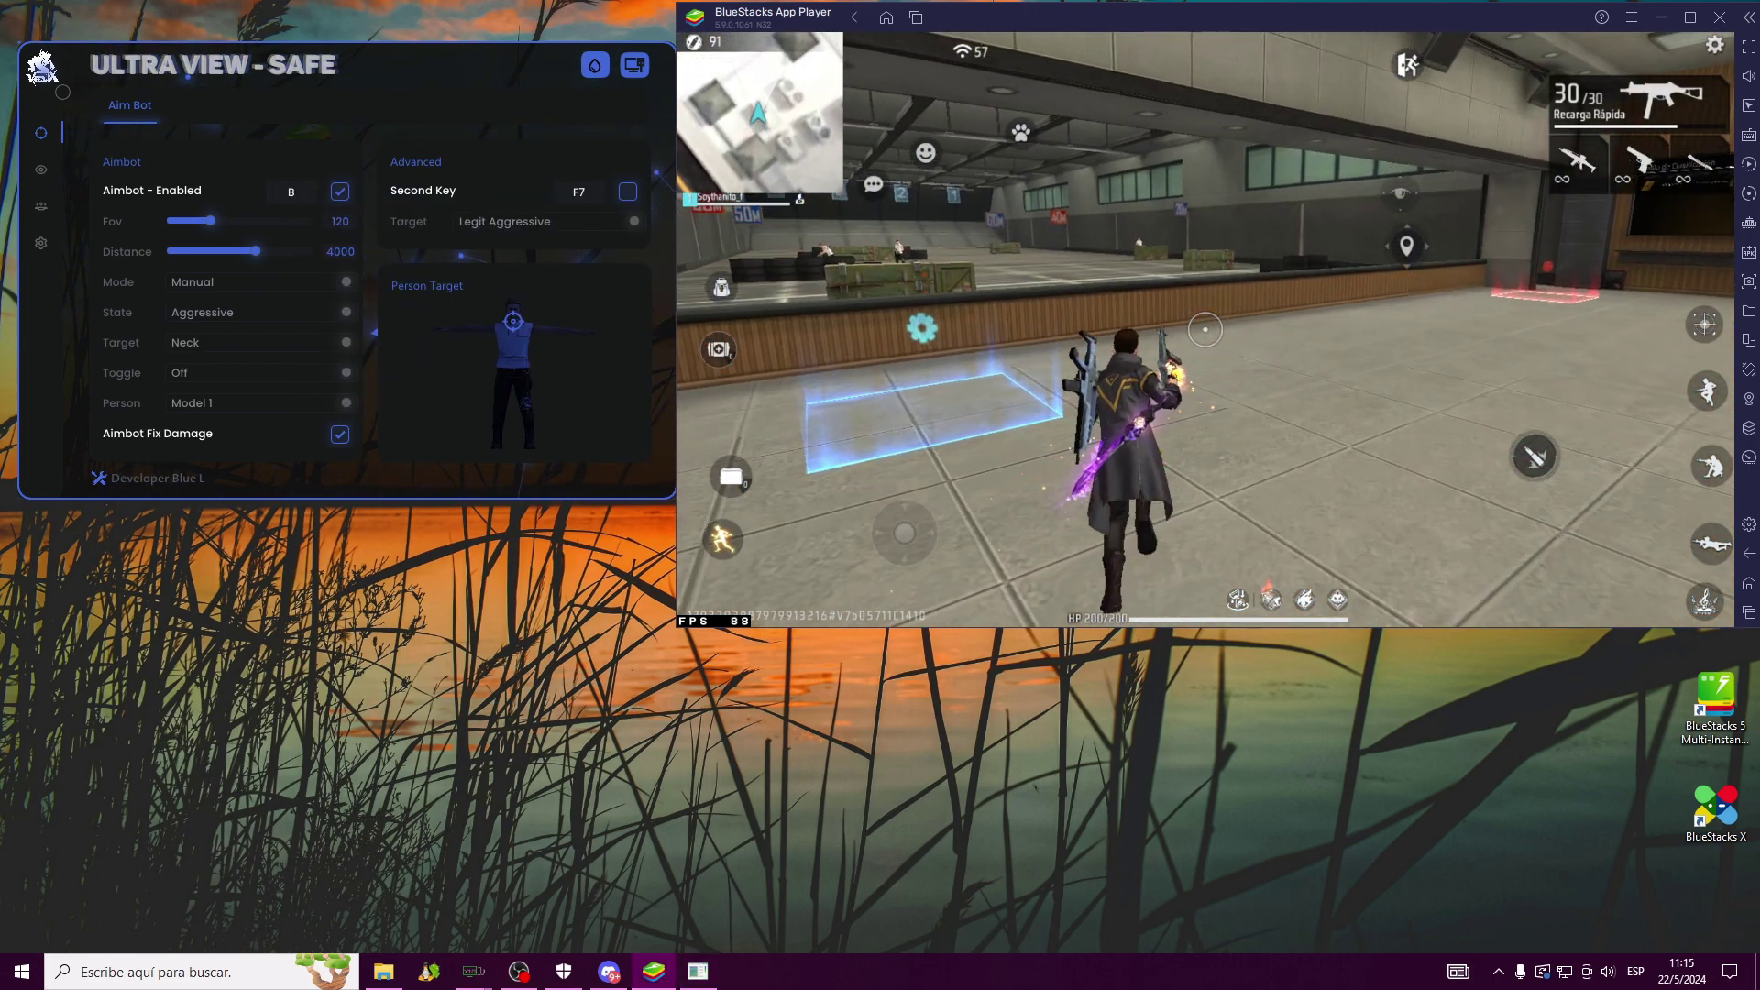